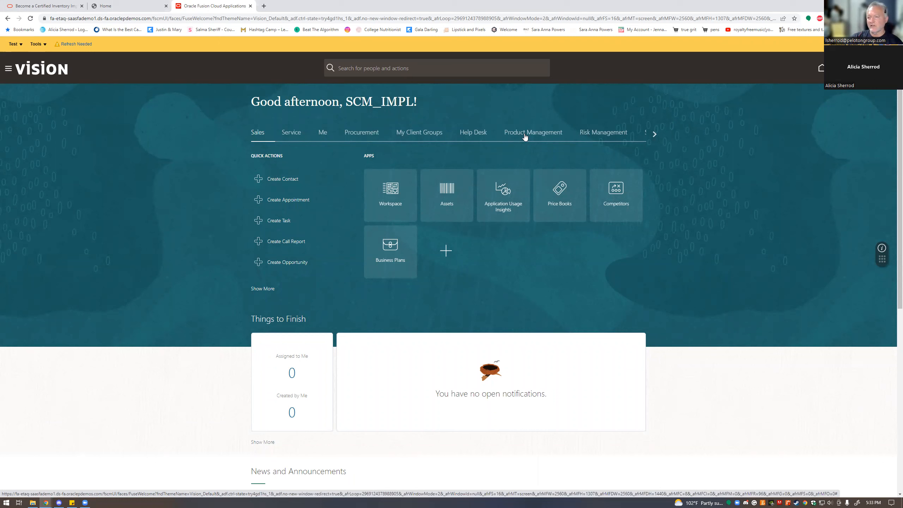
# Step: Open the Create Miscellaneous Transaction task in Inventory Management under Supply Chain Execution
pyautogui.click(655, 134)
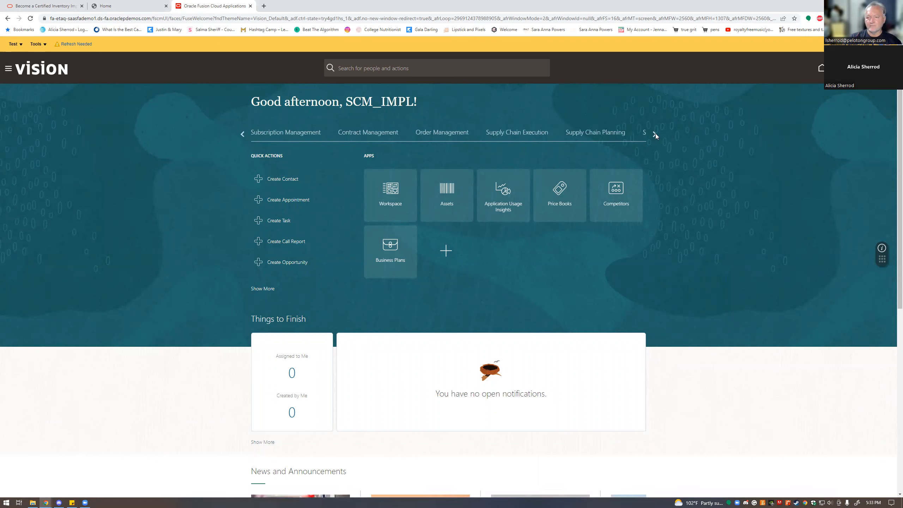
pyautogui.click(499, 135)
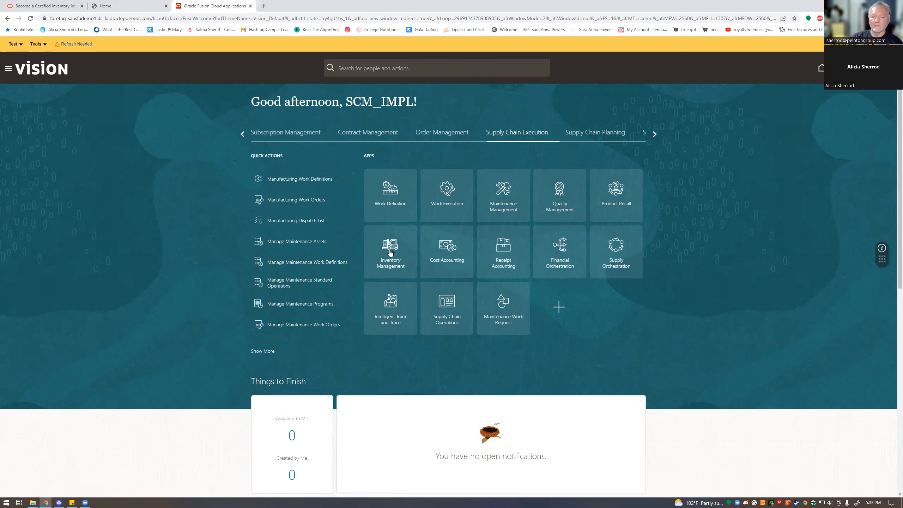
pyautogui.click(398, 273)
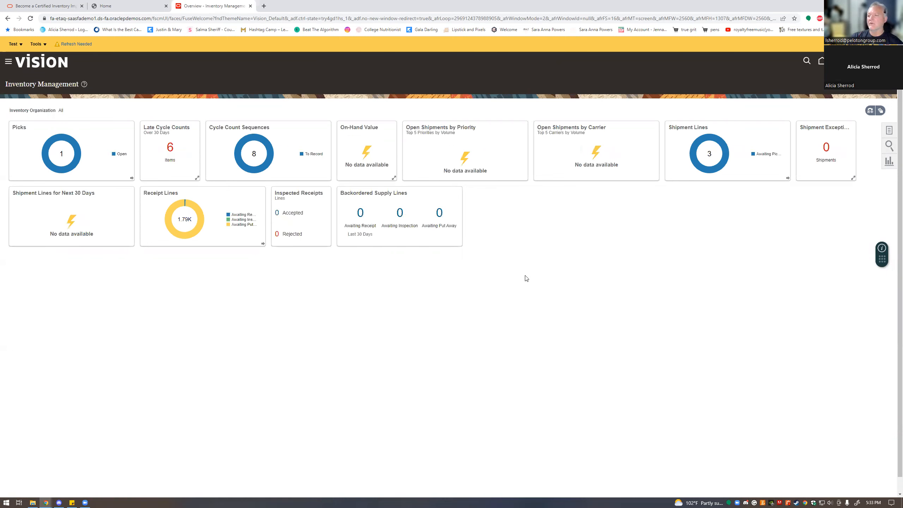
pyautogui.click(889, 131)
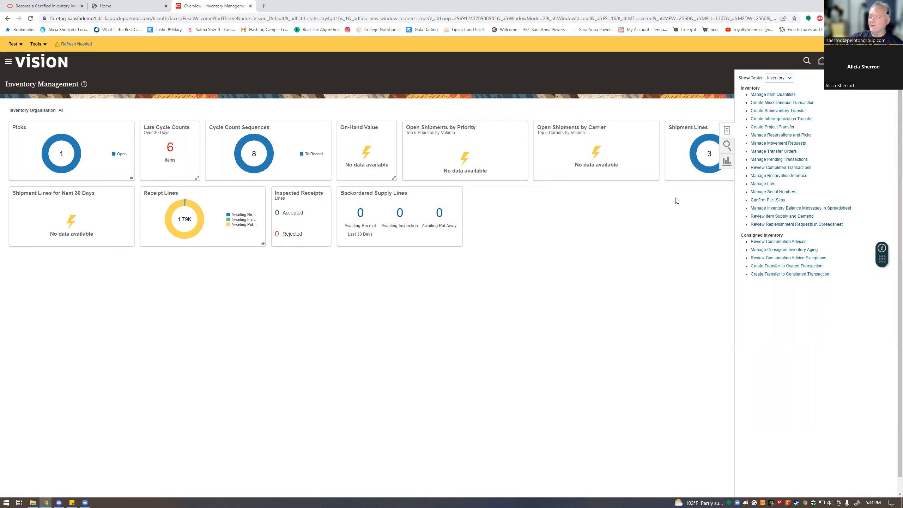
pyautogui.click(811, 106)
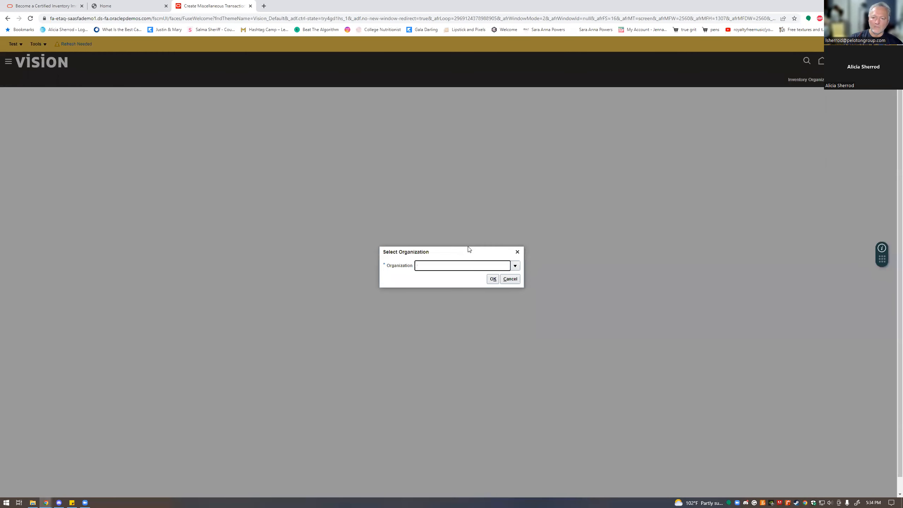
pyautogui.write('AS')
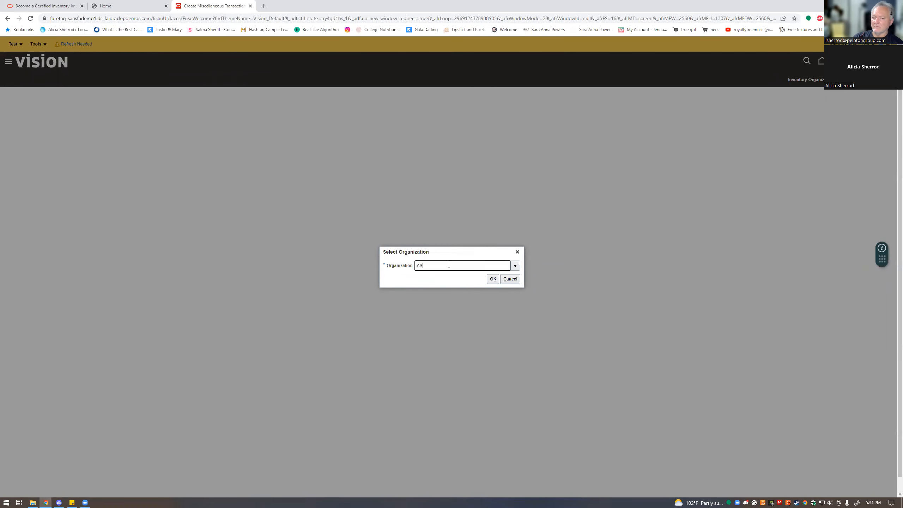
pyautogui.write('9090')
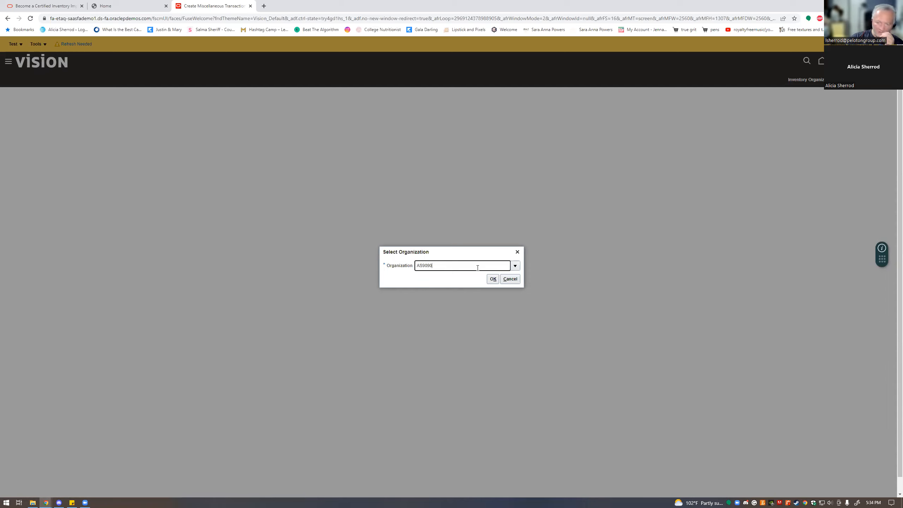
pyautogui.click(348, 261)
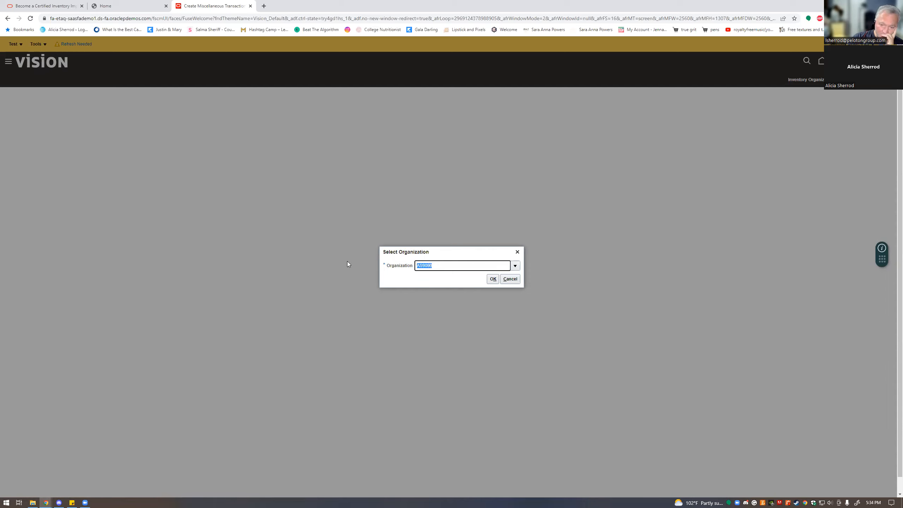
pyautogui.write('000')
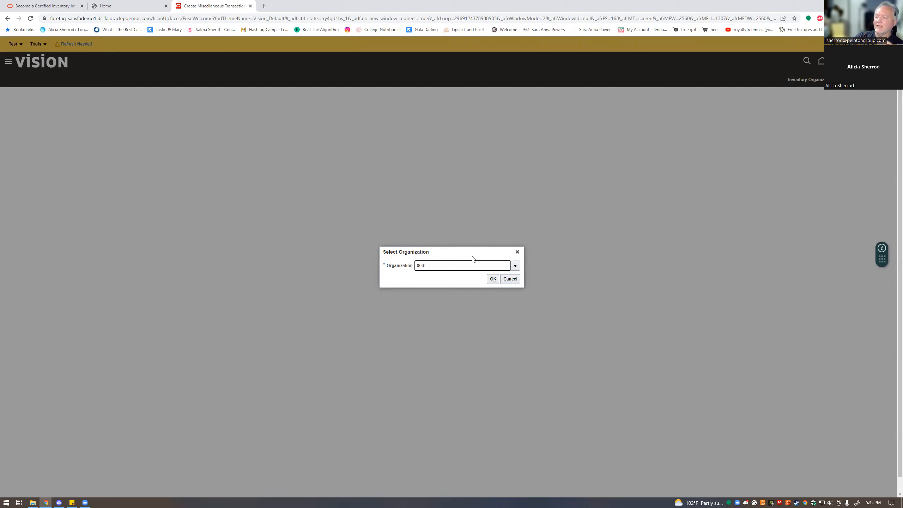
pyautogui.click(514, 280)
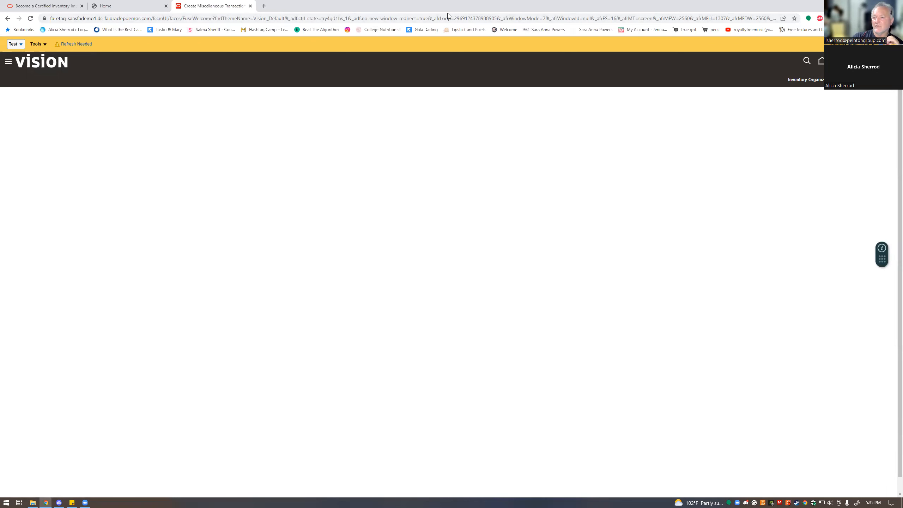
pyautogui.click(115, 2)
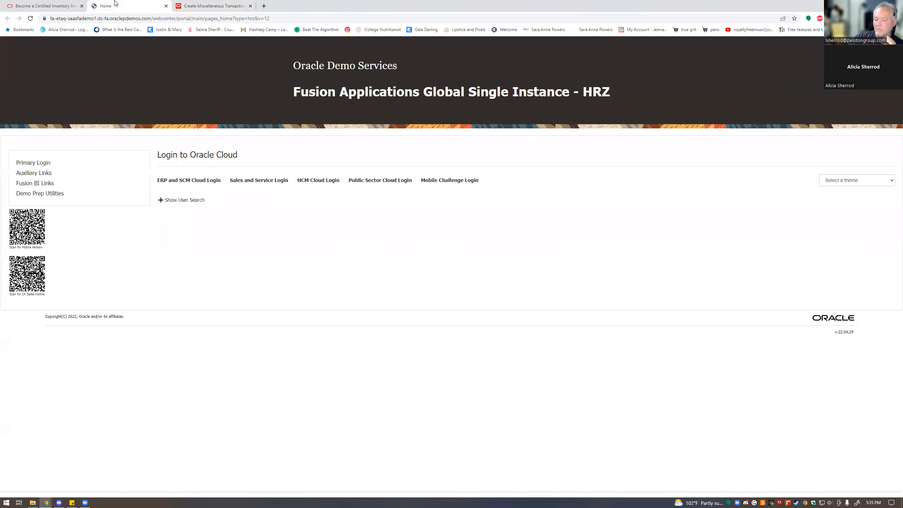
pyautogui.click(213, 6)
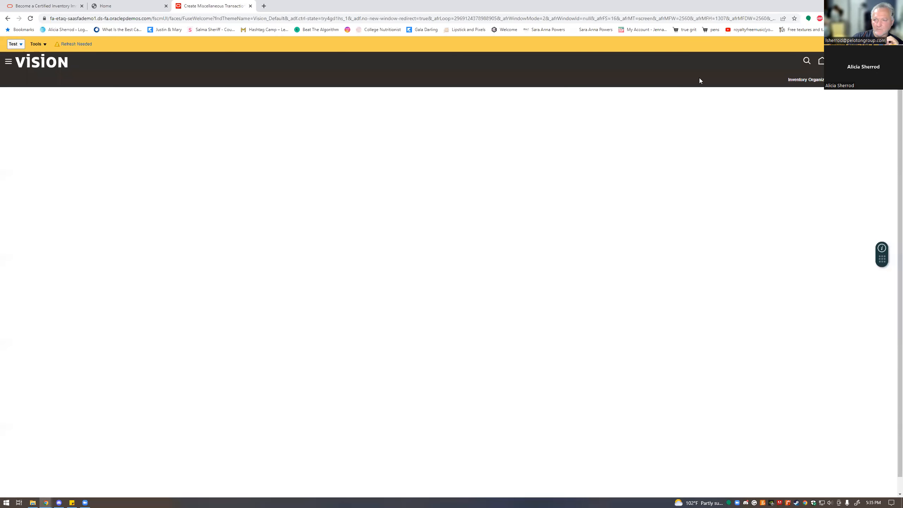
# Step: Return to the home page and open the Manage Items task in Product Information Management
pyautogui.click(822, 62)
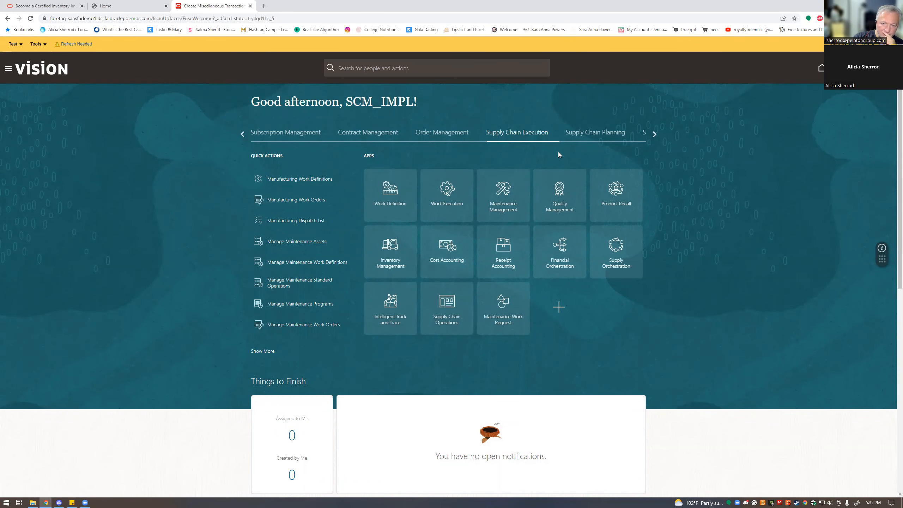
pyautogui.click(243, 134)
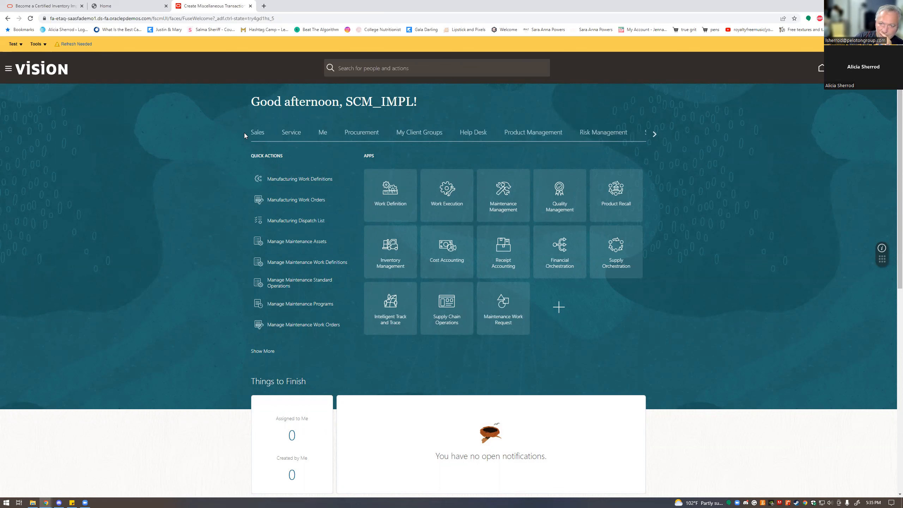
pyautogui.click(514, 136)
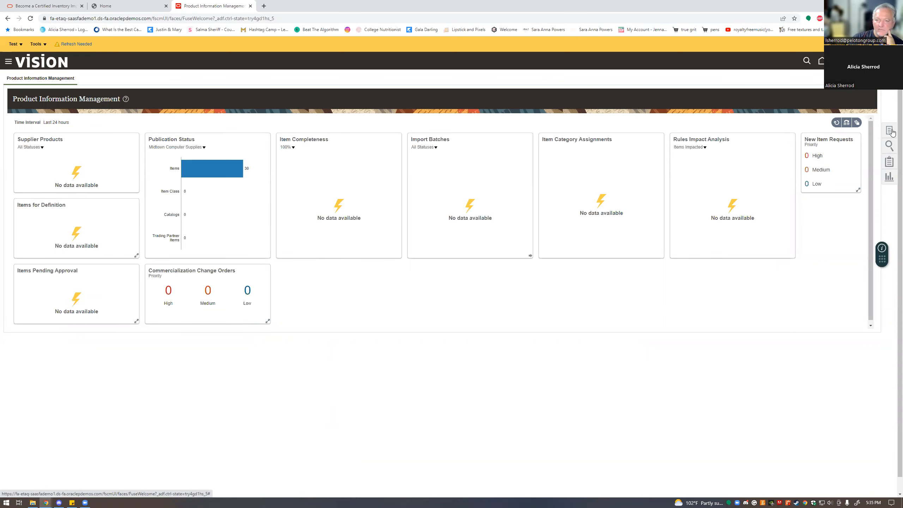
pyautogui.click(891, 131)
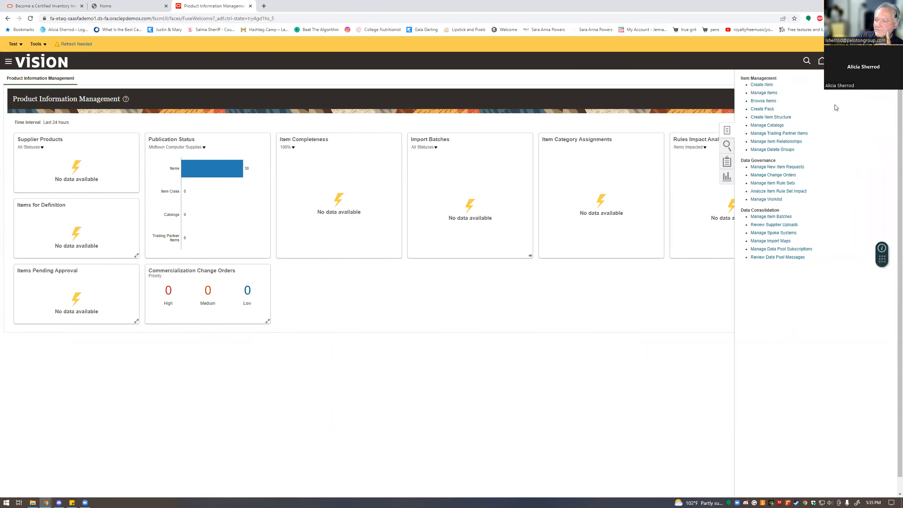
pyautogui.click(765, 93)
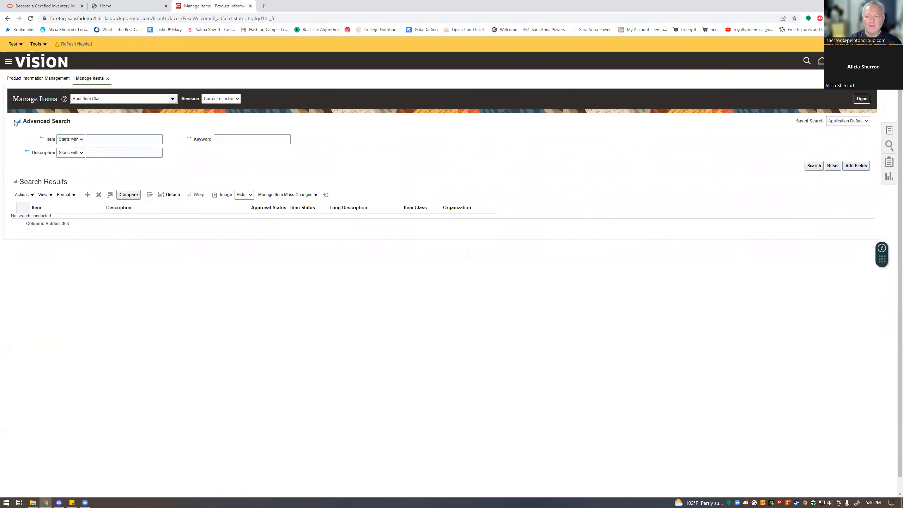
pyautogui.click(19, 122)
pyautogui.click(19, 122)
pyautogui.click(19, 121)
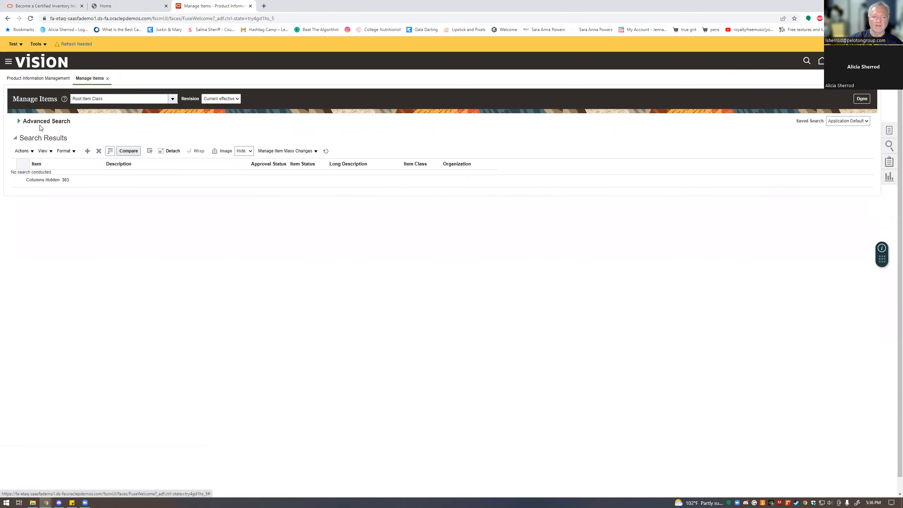
pyautogui.click(19, 122)
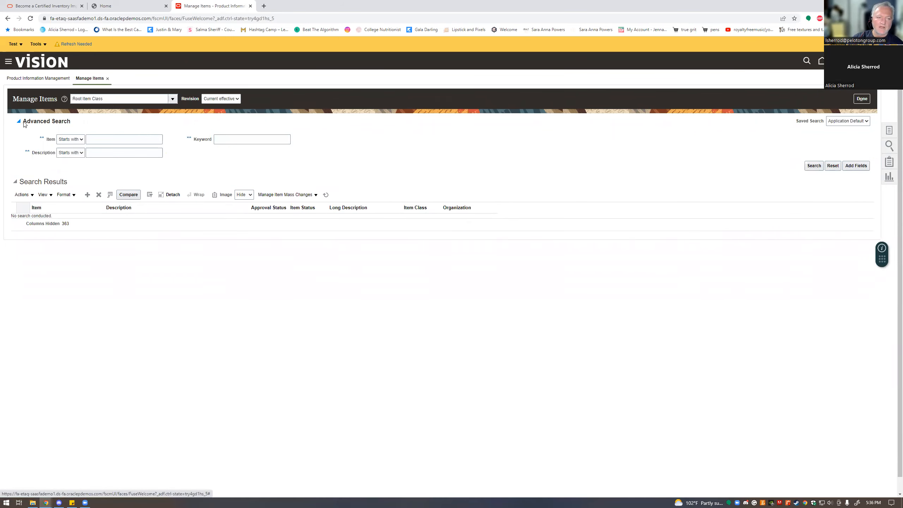
# Step: Search for items whose item number starts with AS9090
pyautogui.click(105, 139)
pyautogui.write('AS')
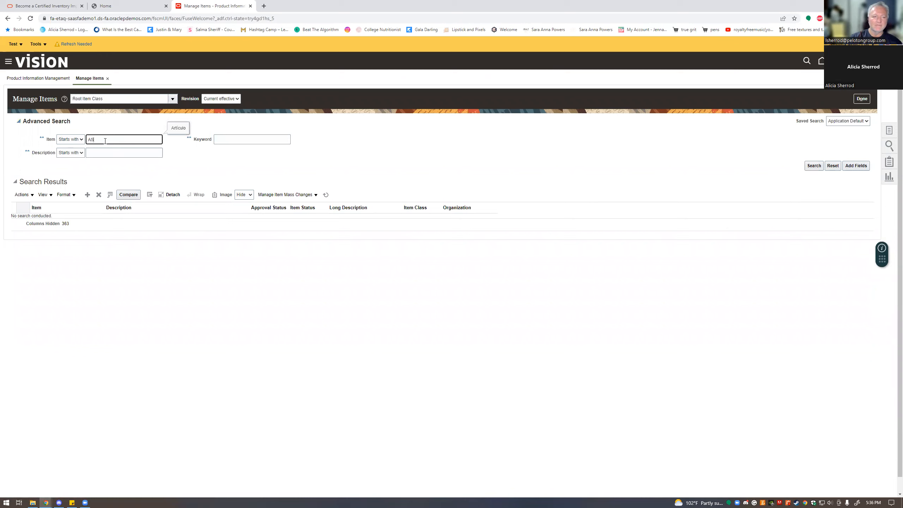
pyautogui.write('9090')
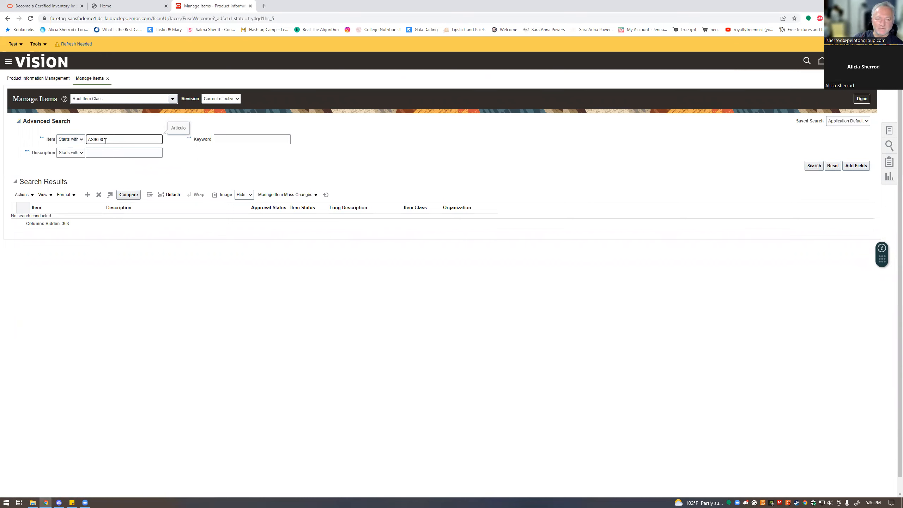
pyautogui.press('Return')
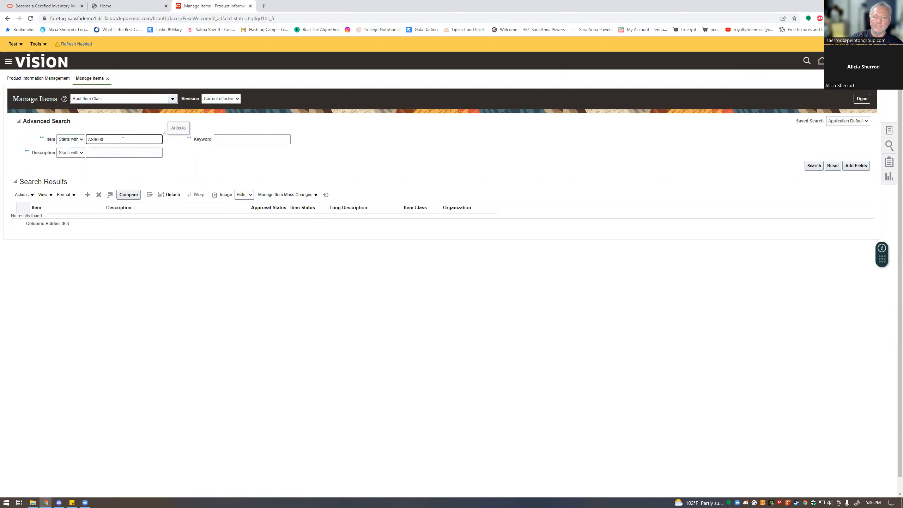
pyautogui.click(814, 165)
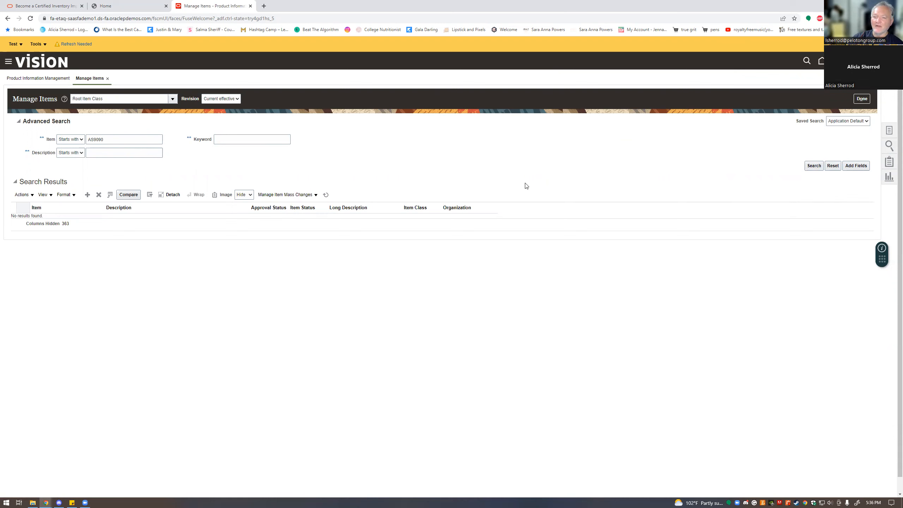
pyautogui.click(816, 167)
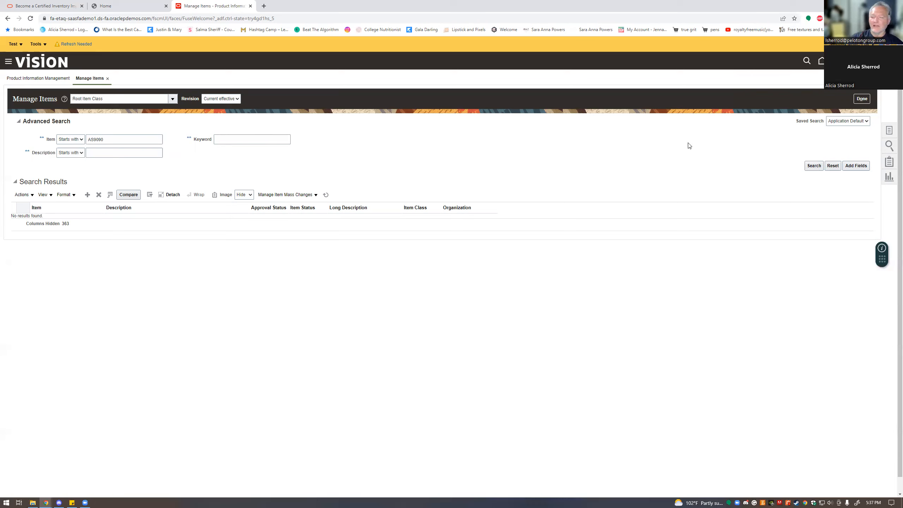
# Step: Search for items whose item number starts with AS1010
pyautogui.doubleClick(121, 139)
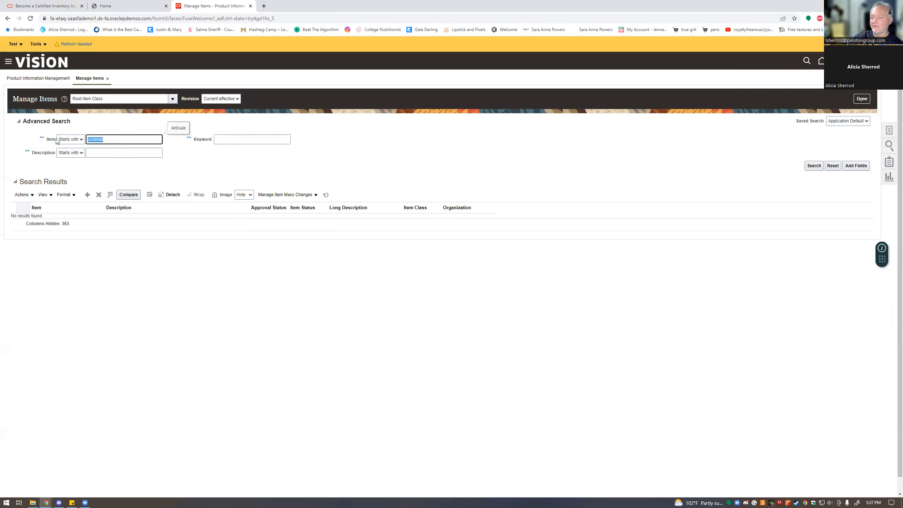
pyautogui.write('AS')
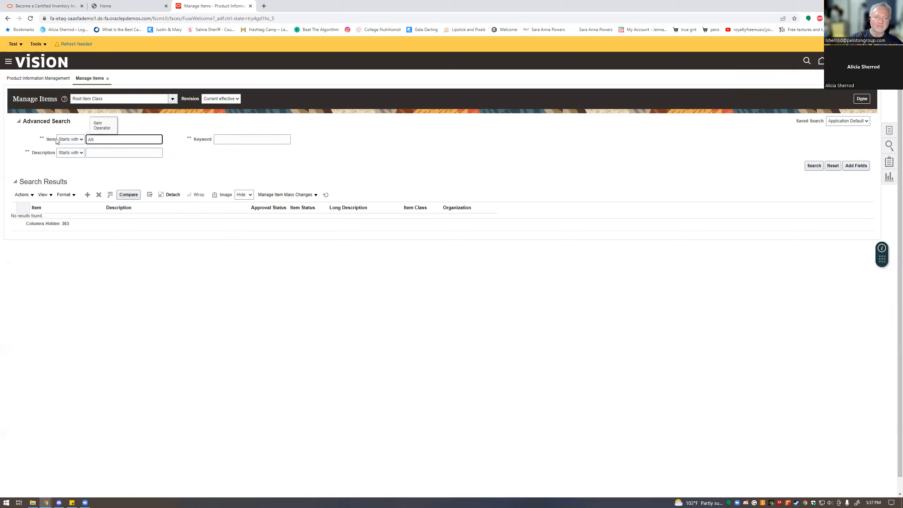
pyautogui.write('1010')
pyautogui.click(821, 166)
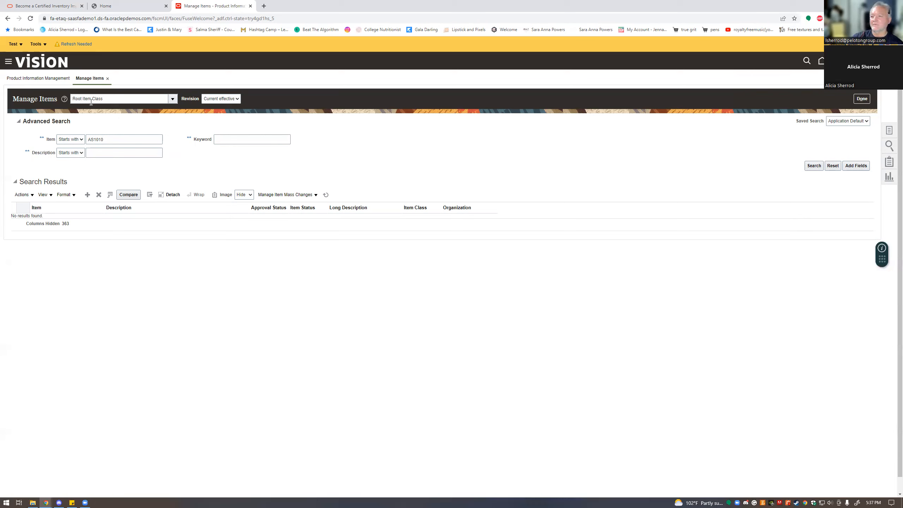
# Step: Open the Browse Items task from the Item Management tasks
pyautogui.click(890, 130)
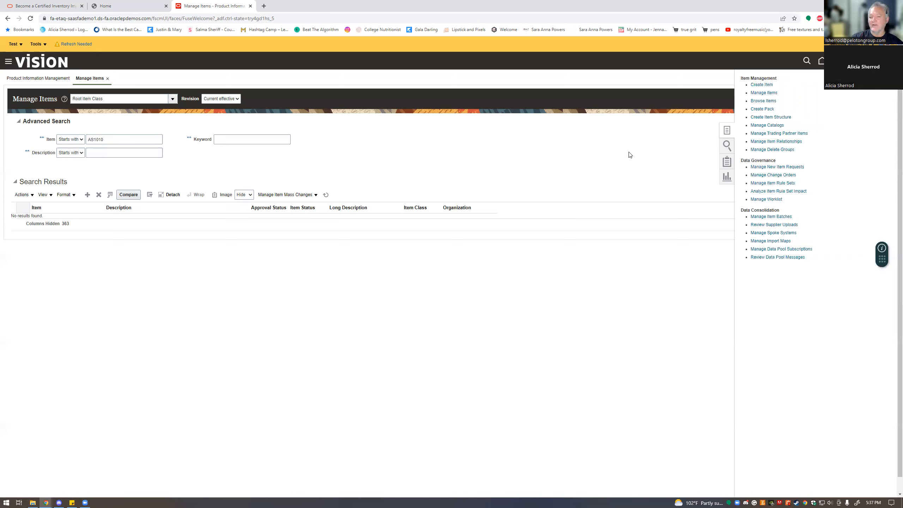
pyautogui.click(630, 155)
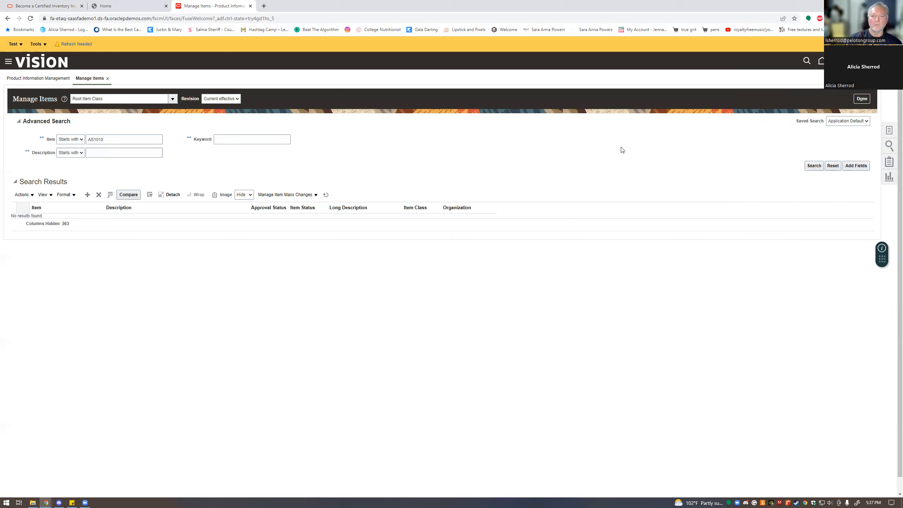
pyautogui.click(890, 131)
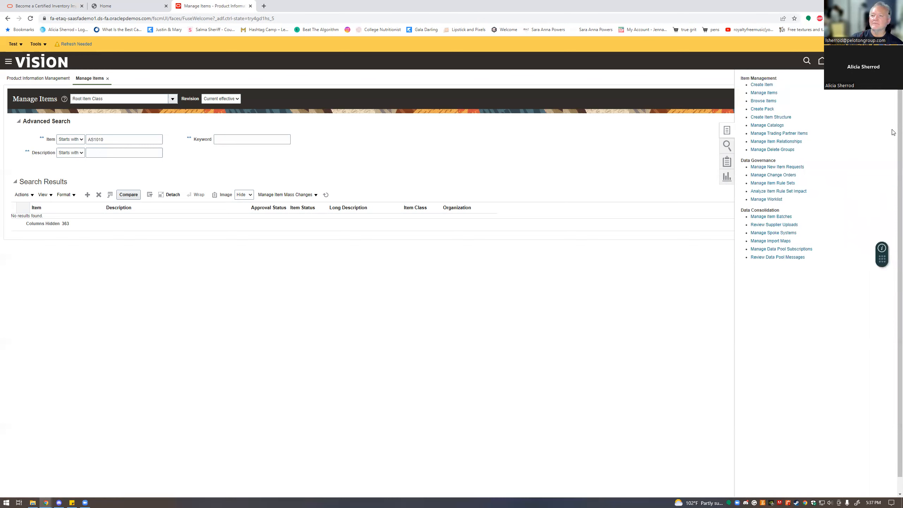
pyautogui.click(768, 100)
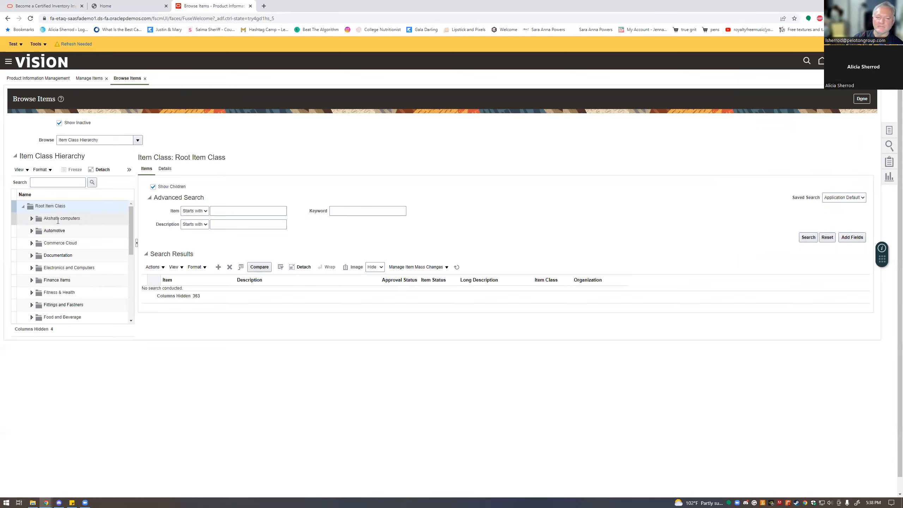
# Step: Expand the Food and Beverage class in the Item Class Hierarchy and list its items
pyautogui.click(38, 221)
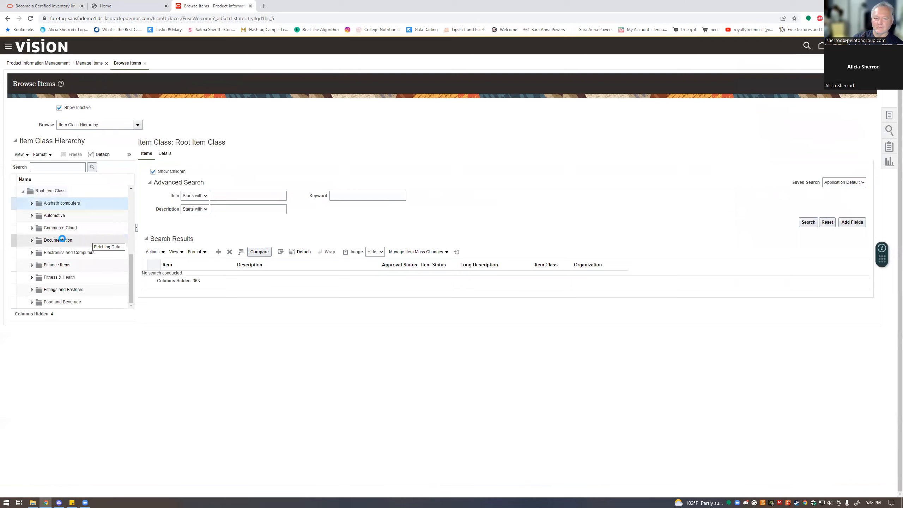
pyautogui.click(56, 183)
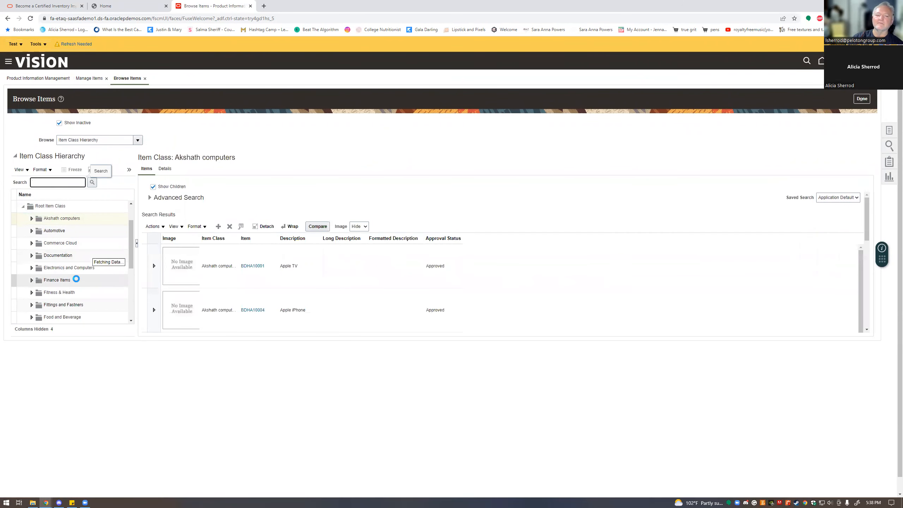
pyautogui.scroll(-1, 48, 321)
pyautogui.click(43, 281)
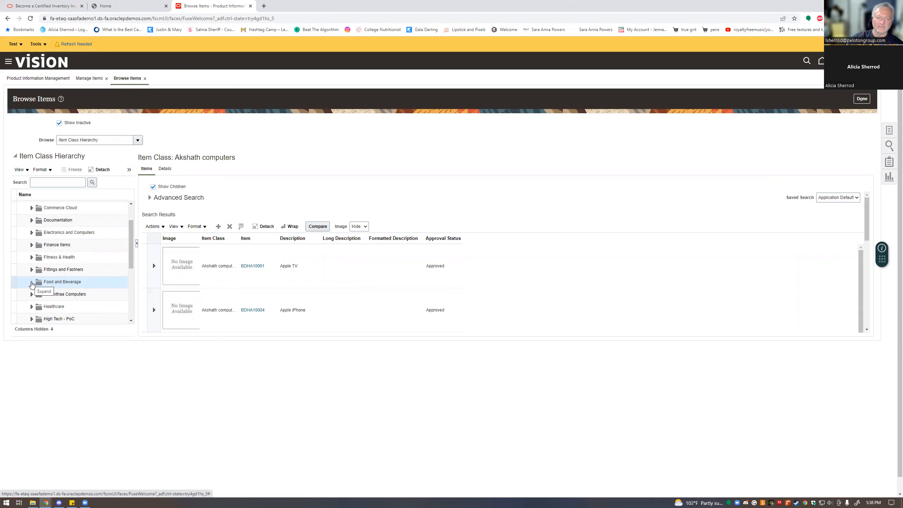
pyautogui.click(31, 284)
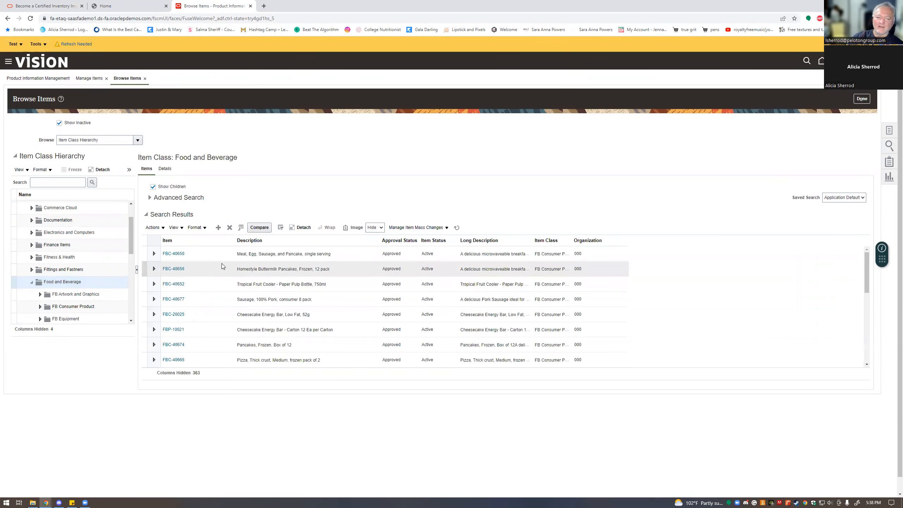
# Step: Open item FBC-40650 from the Food and Beverage item list and copy its item number
pyautogui.scroll(-2, 221, 263)
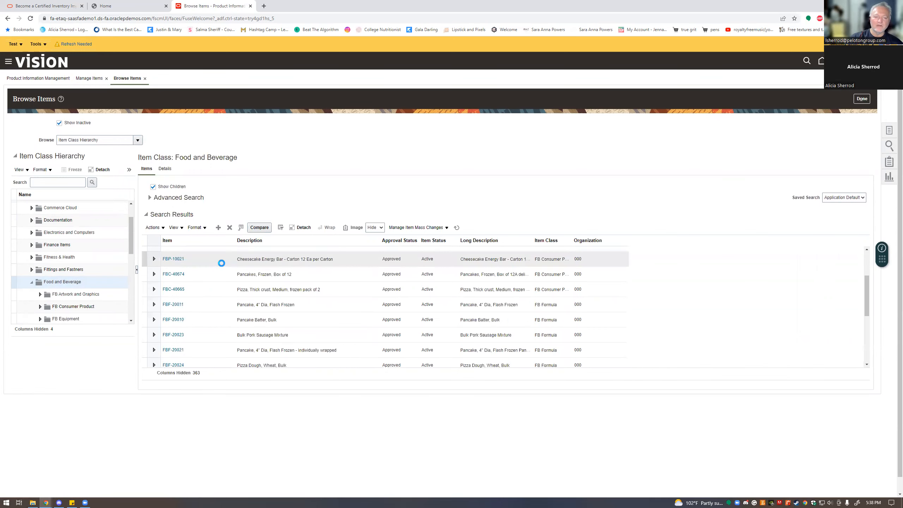
pyautogui.scroll(-3, 222, 264)
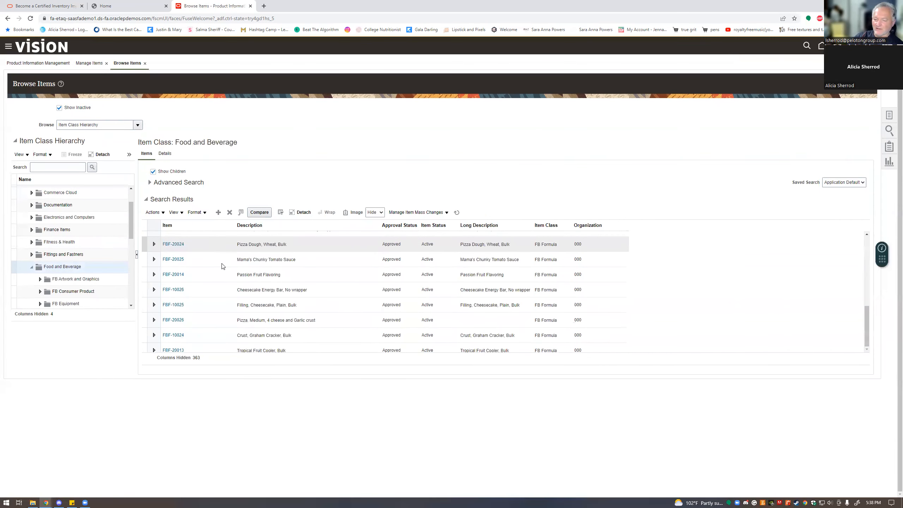
pyautogui.scroll(5, 221, 266)
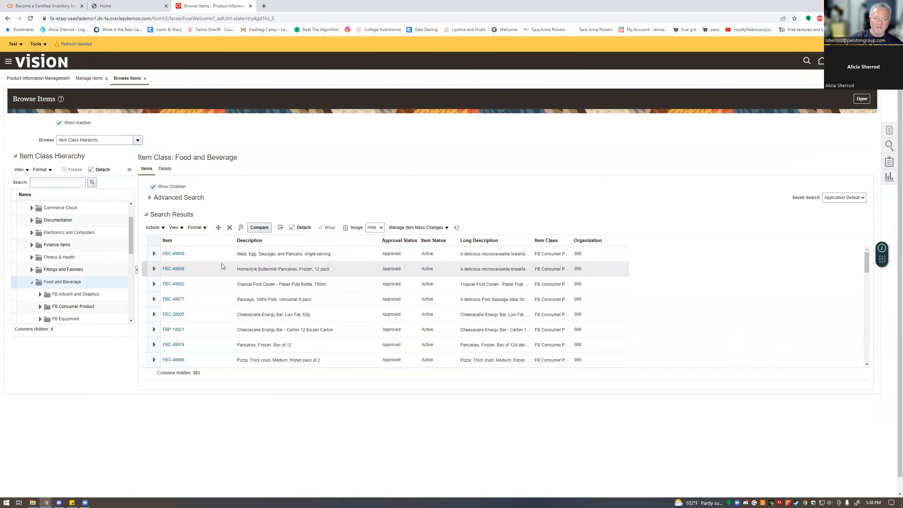
pyautogui.click(244, 256)
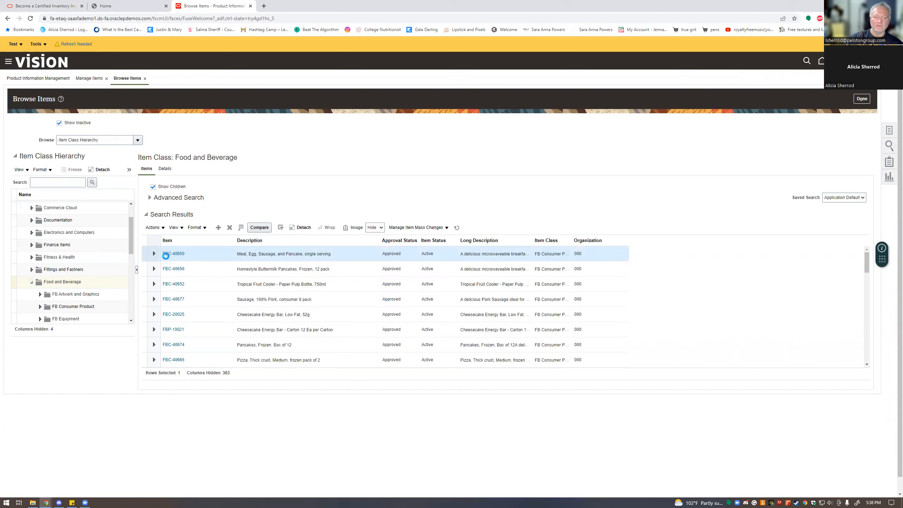
pyautogui.click(170, 254)
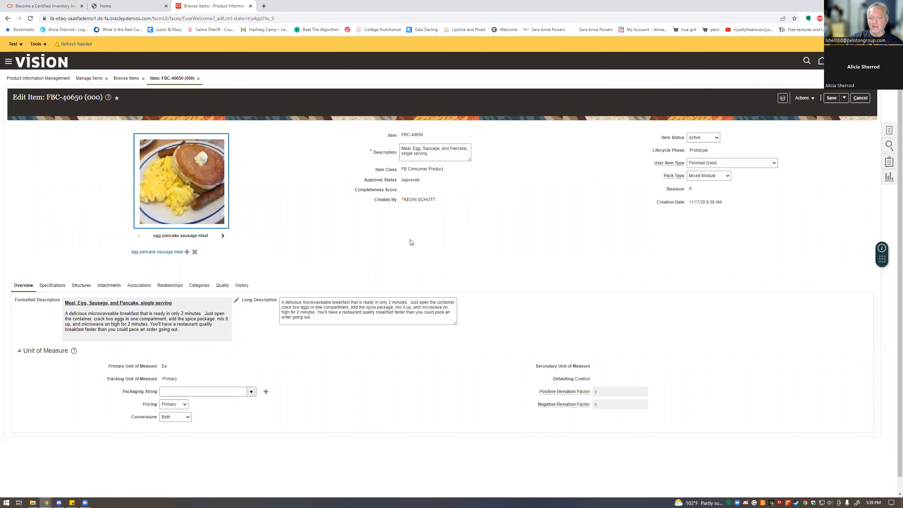
pyautogui.moveTo(423, 135); pyautogui.dragTo(402, 136)
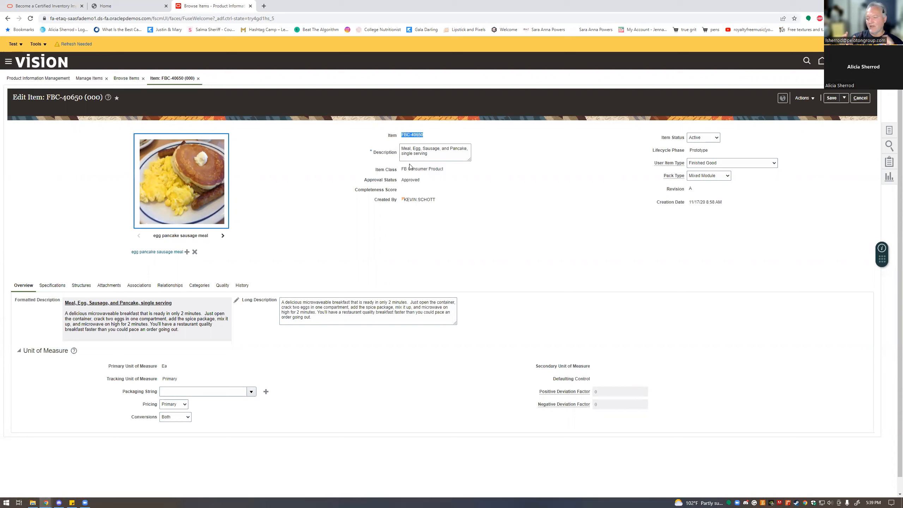
pyautogui.click(489, 157)
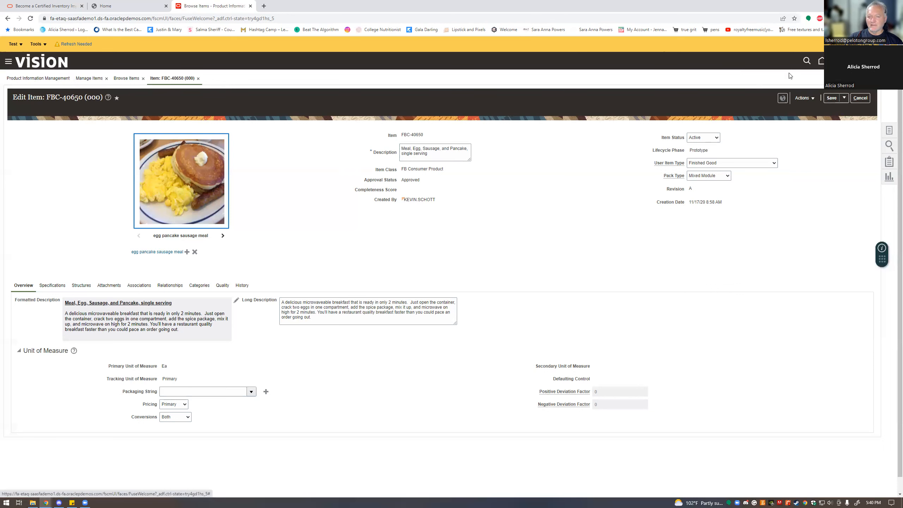
# Step: Start the Create Miscellaneous Transaction task in Inventory Management under Supply Chain Execution
pyautogui.click(820, 60)
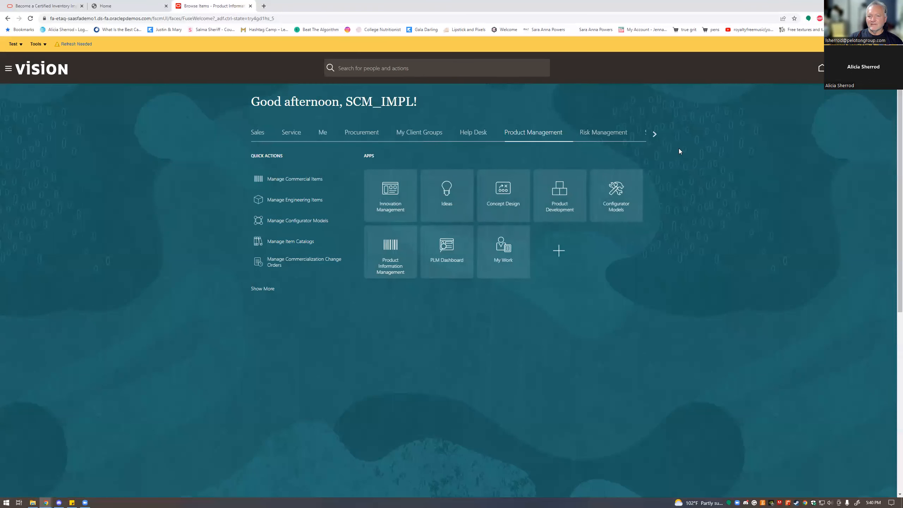
pyautogui.click(655, 134)
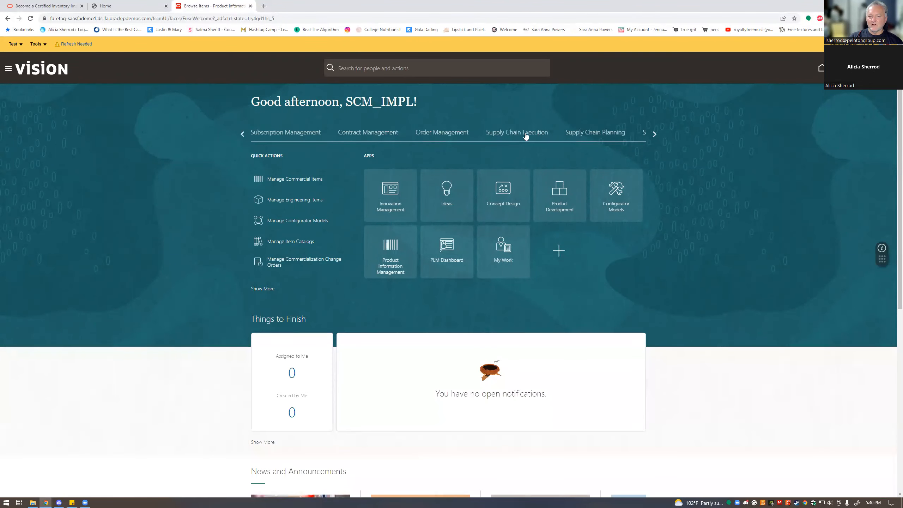
pyautogui.click(519, 135)
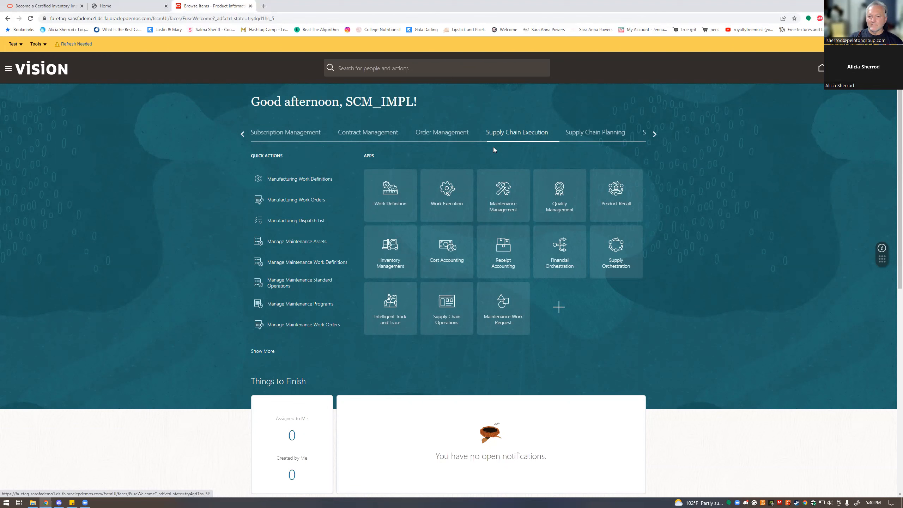
pyautogui.click(395, 262)
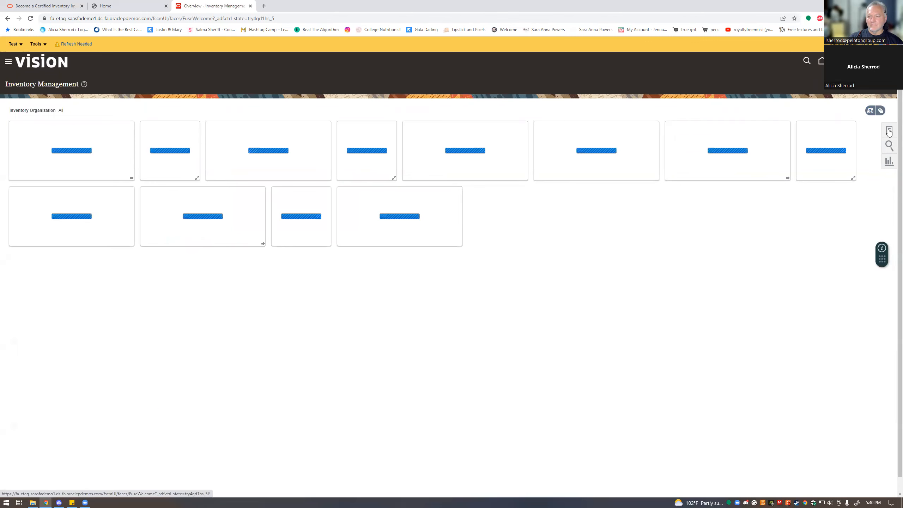
pyautogui.click(889, 132)
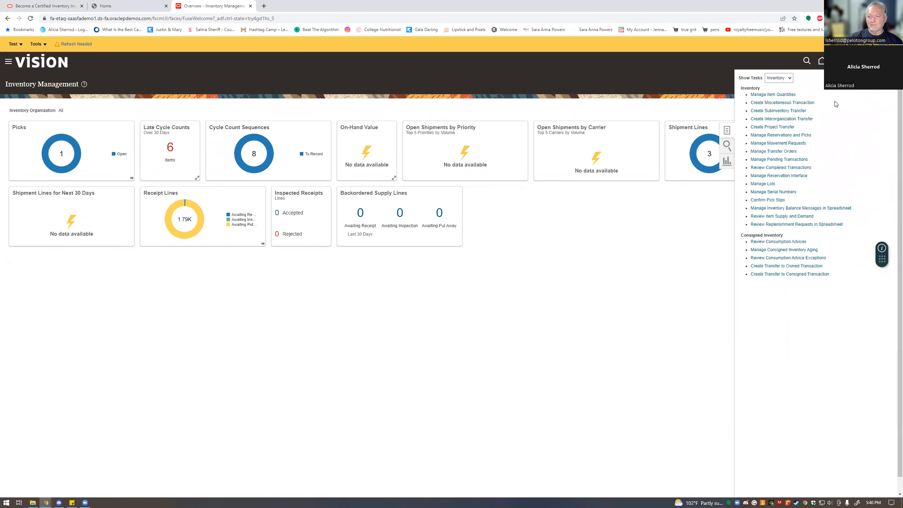
pyautogui.click(798, 102)
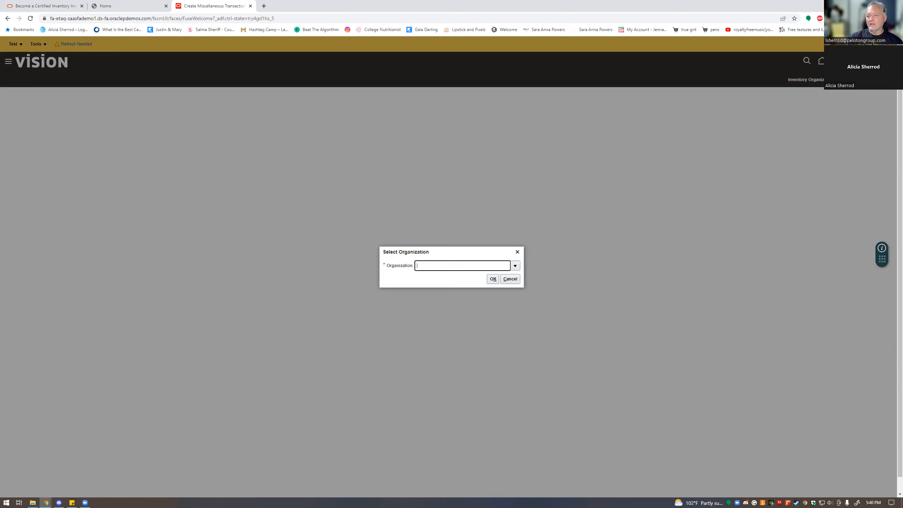
# Step: Cancel the organization selection and open the home page in a new browser tab
pyautogui.rightClick(780, 61)
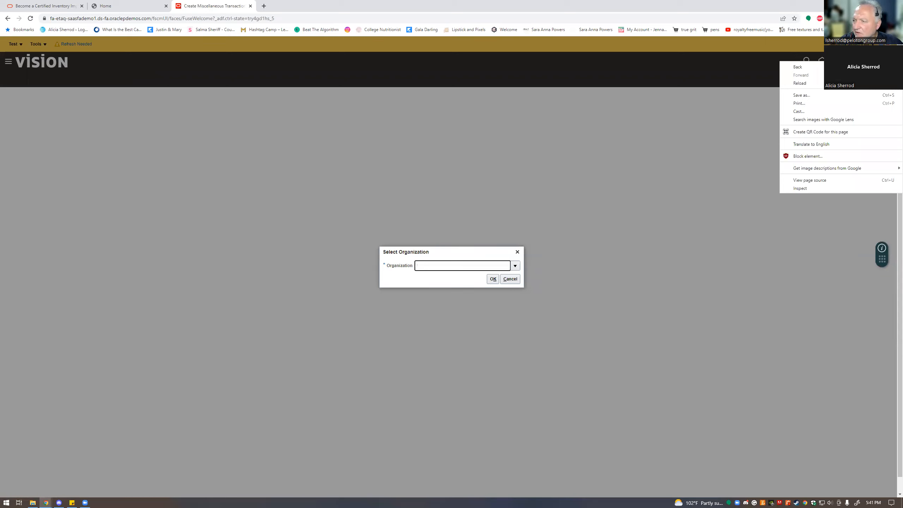
pyautogui.click(510, 279)
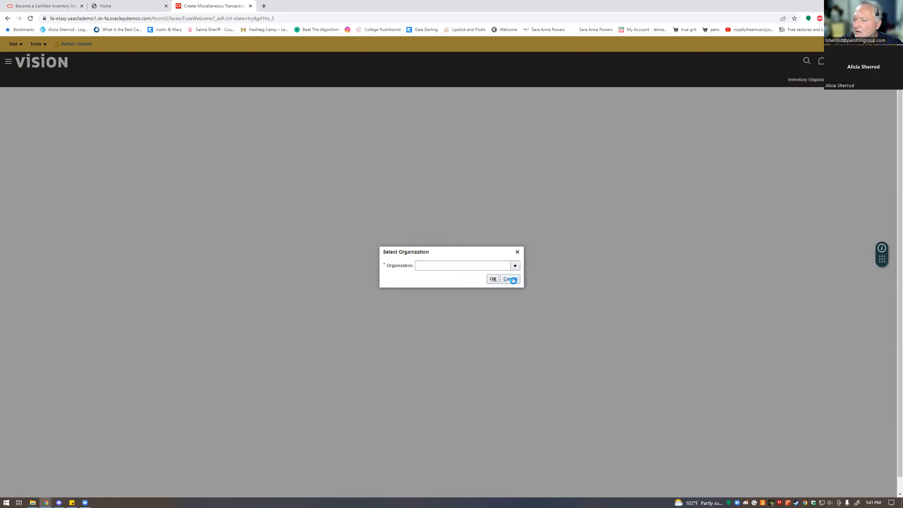
pyautogui.rightClick(821, 62)
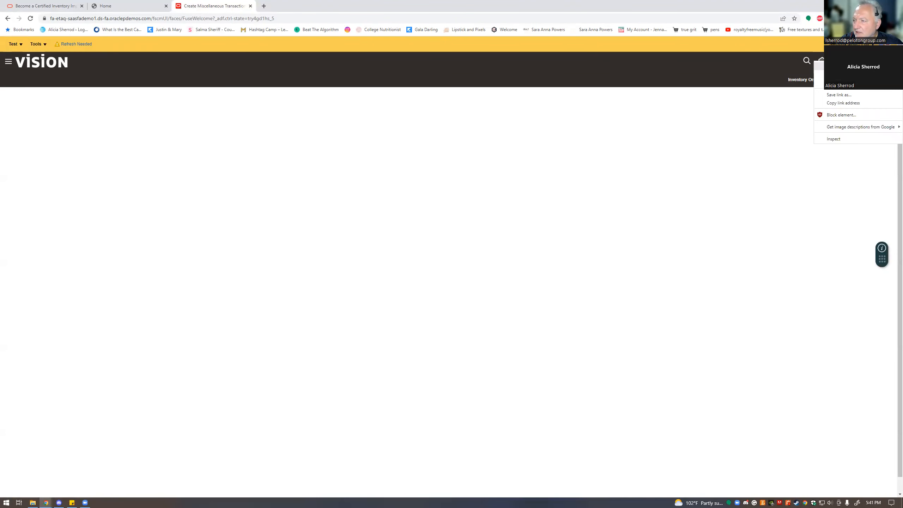
pyautogui.click(843, 66)
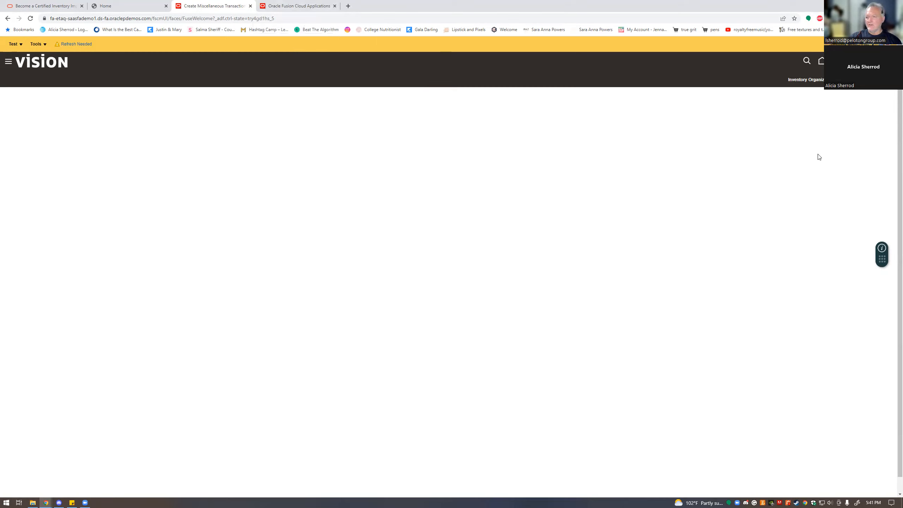
# Step: Return to the home page in the current browser tab and open the Browse Items task in Product Information Management
pyautogui.click(820, 62)
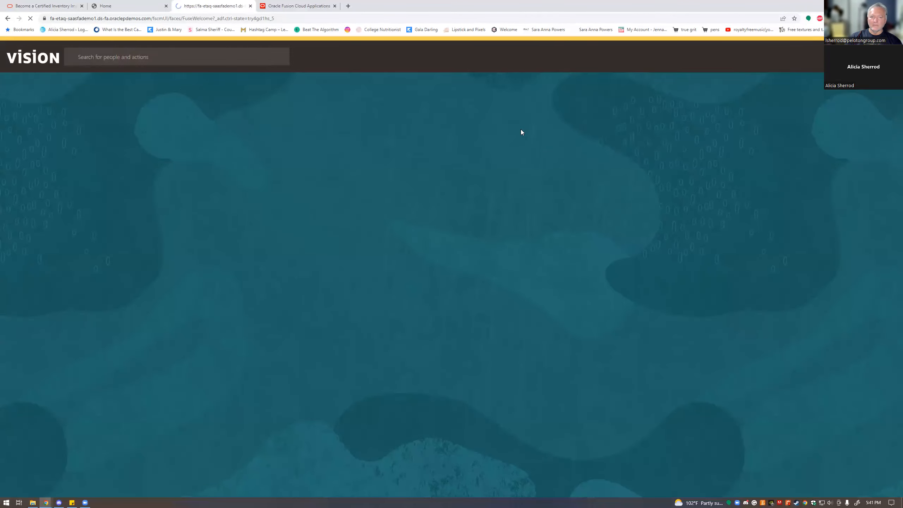
pyautogui.click(241, 133)
pyautogui.click(241, 133)
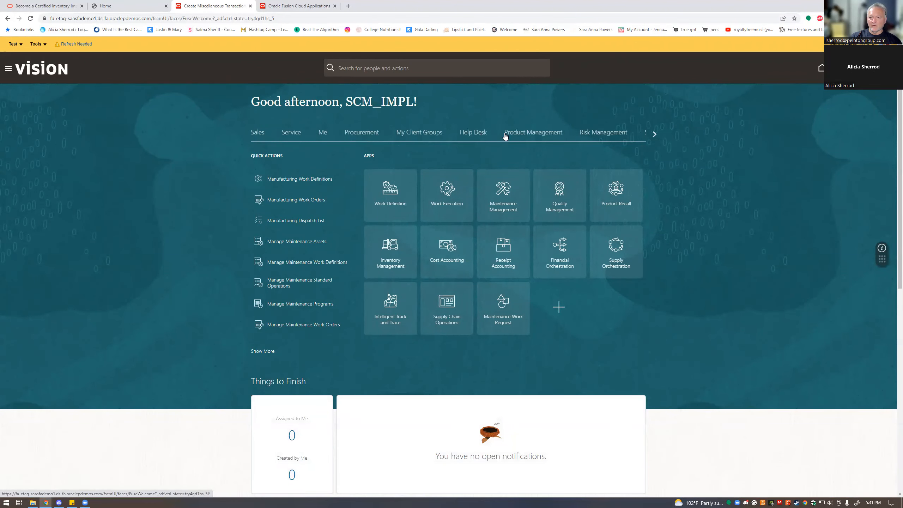
pyautogui.click(521, 134)
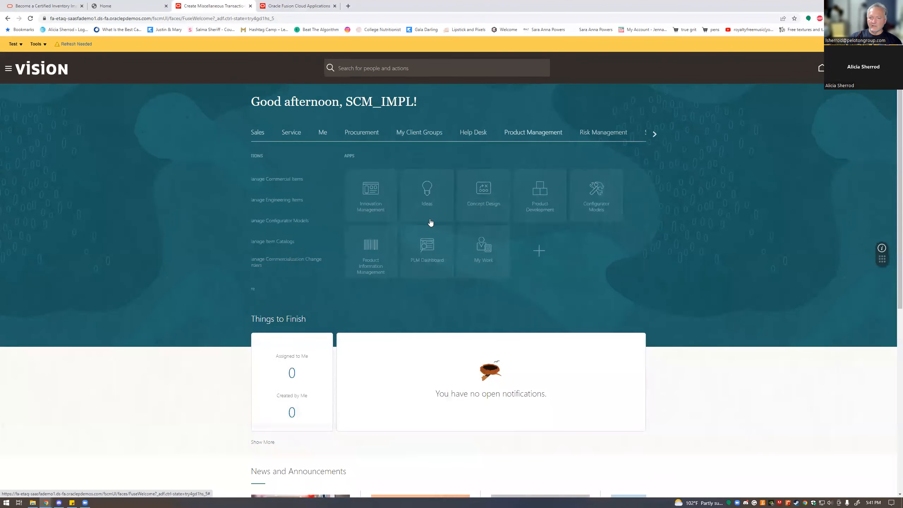
pyautogui.click(392, 250)
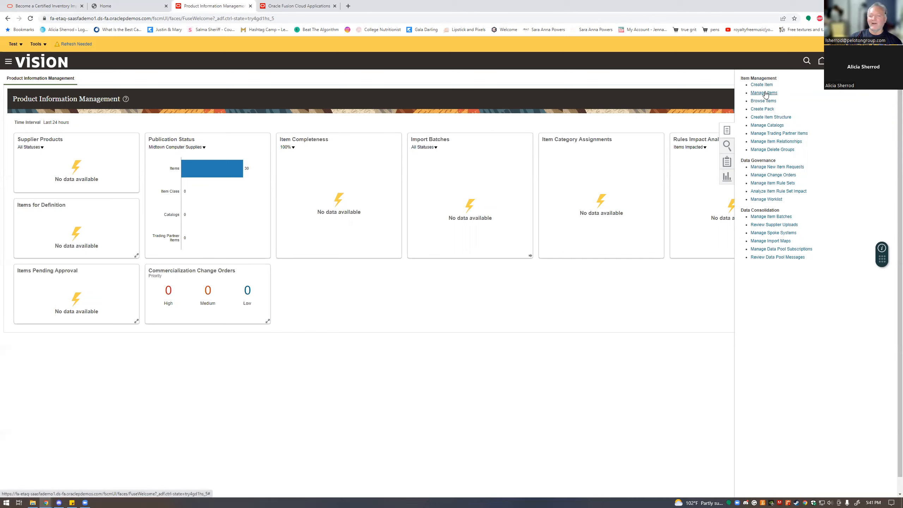
pyautogui.click(763, 101)
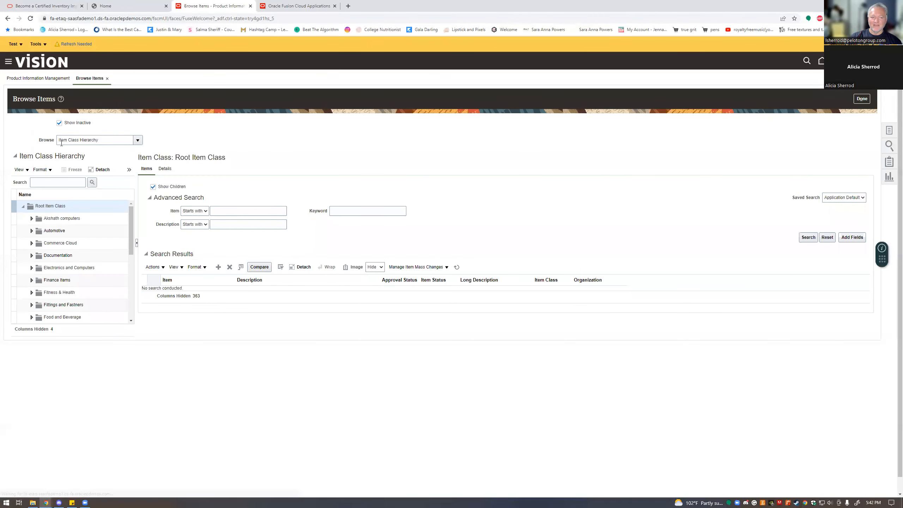
# Step: Try to browse by item number FBC-40650 in place of the Item Class Hierarchy collection, and clear the entry
pyautogui.click(94, 140)
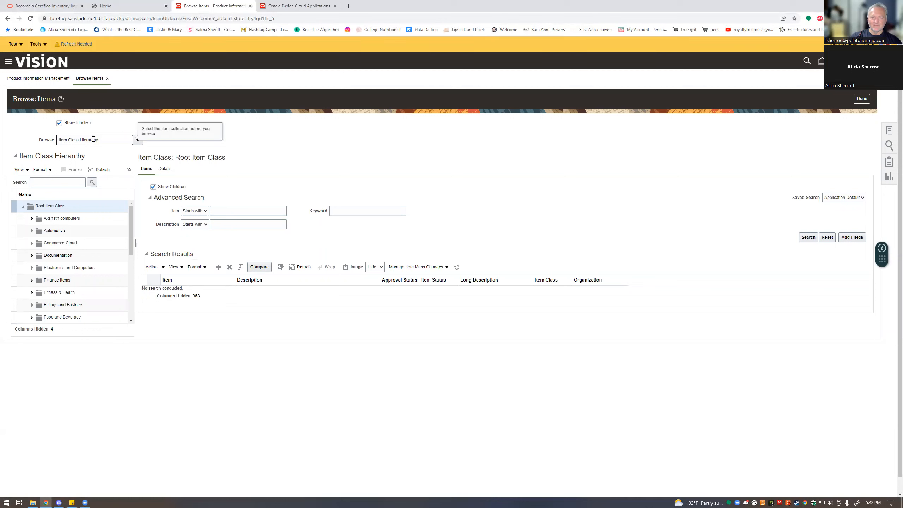
pyautogui.write('FBC-40650')
pyautogui.moveTo(43, 142); pyautogui.dragTo(19, 143)
pyautogui.press('BackSpace')
pyautogui.click(299, 178)
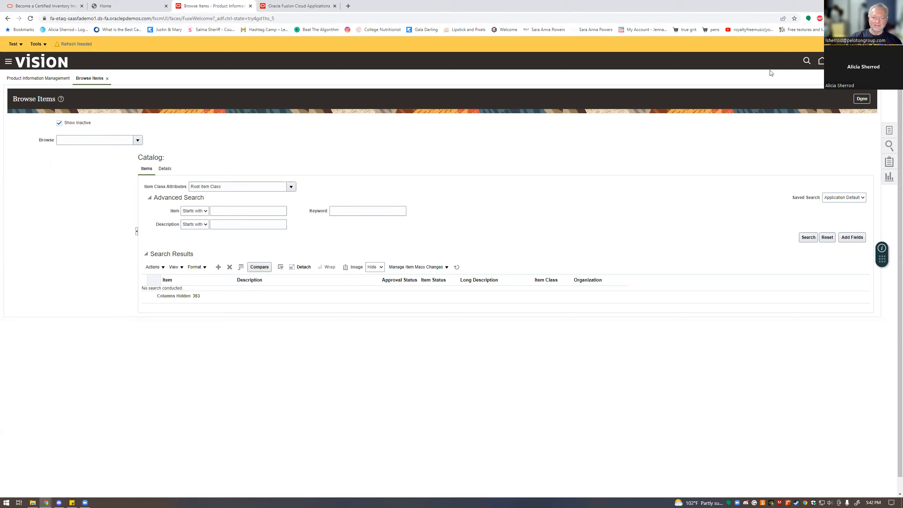
# Step: Request the Browse Items task again and look through the item collections available for browsing
pyautogui.click(888, 132)
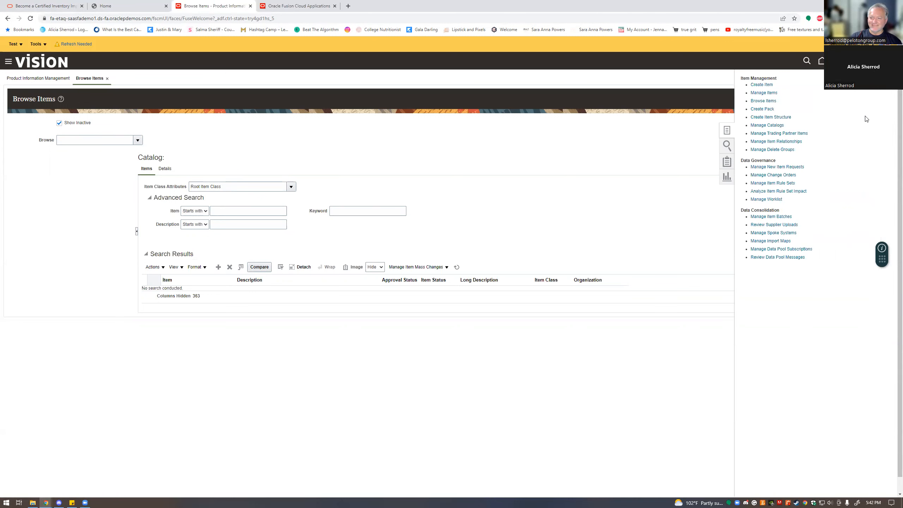
pyautogui.click(757, 101)
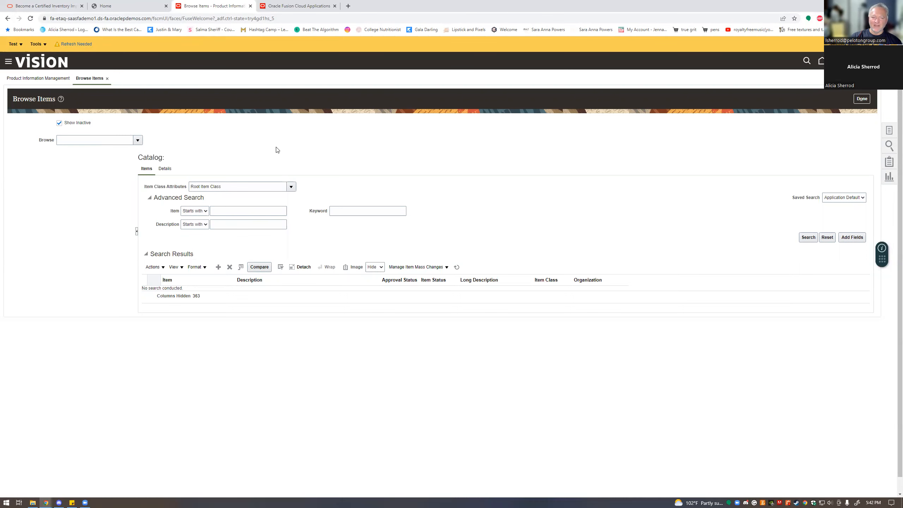
pyautogui.click(138, 142)
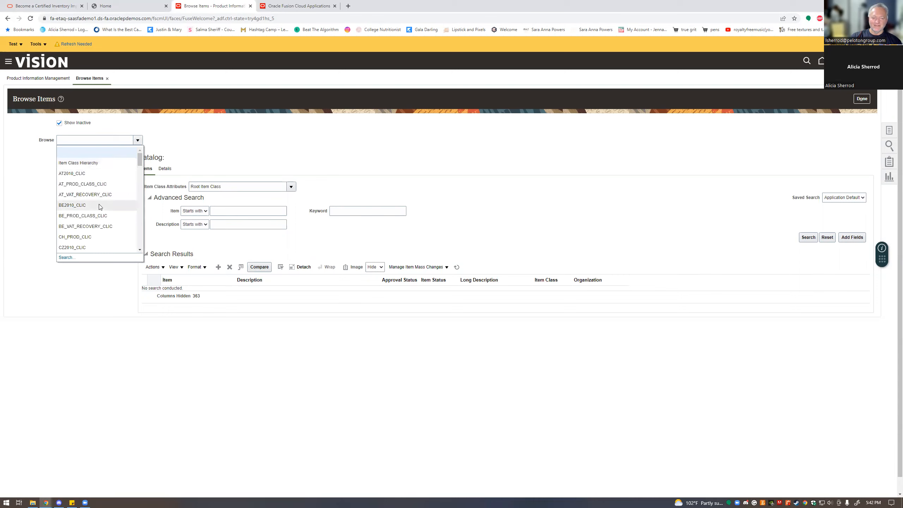
pyautogui.scroll(-1, 100, 207)
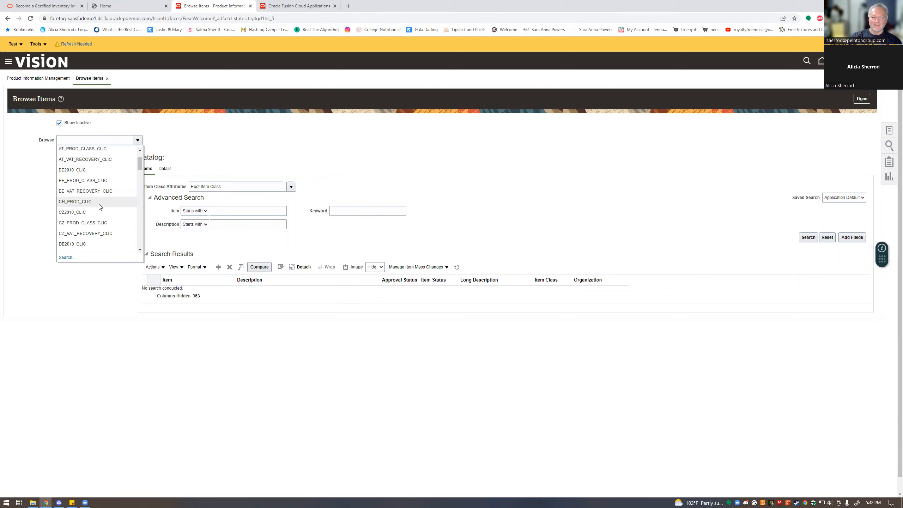
pyautogui.scroll(-1, 99, 207)
pyautogui.scroll(-1, 100, 206)
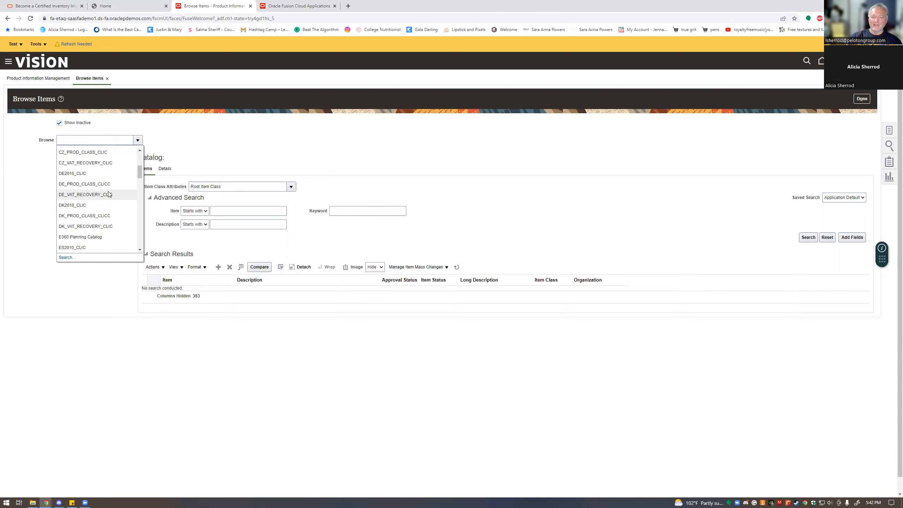
pyautogui.click(139, 141)
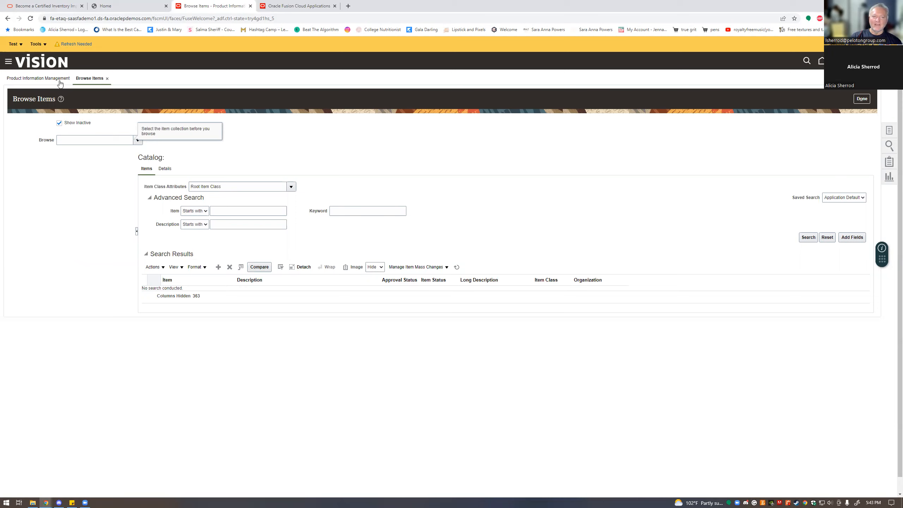
# Step: Close the Browse Items page and reopen it from the Item Management tasks
pyautogui.click(108, 79)
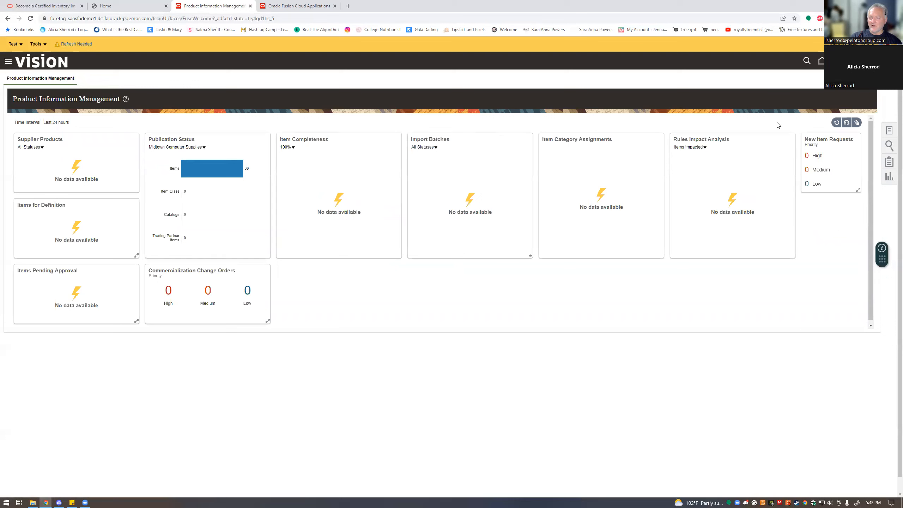
pyautogui.click(888, 132)
pyautogui.click(764, 102)
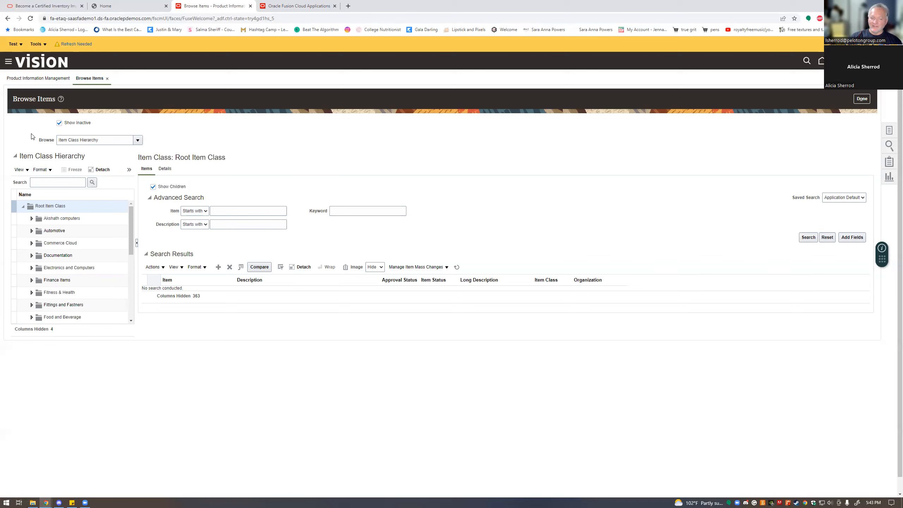
pyautogui.click(62, 183)
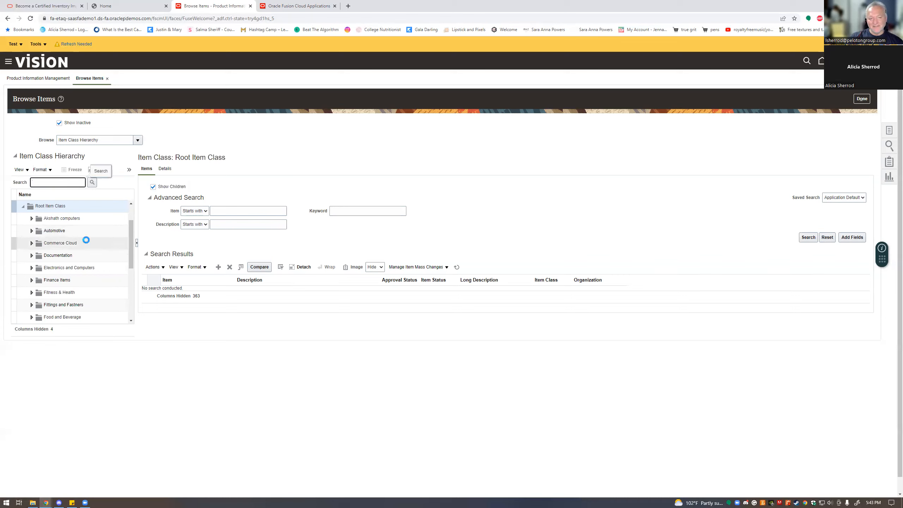
pyautogui.scroll(-3, 59, 302)
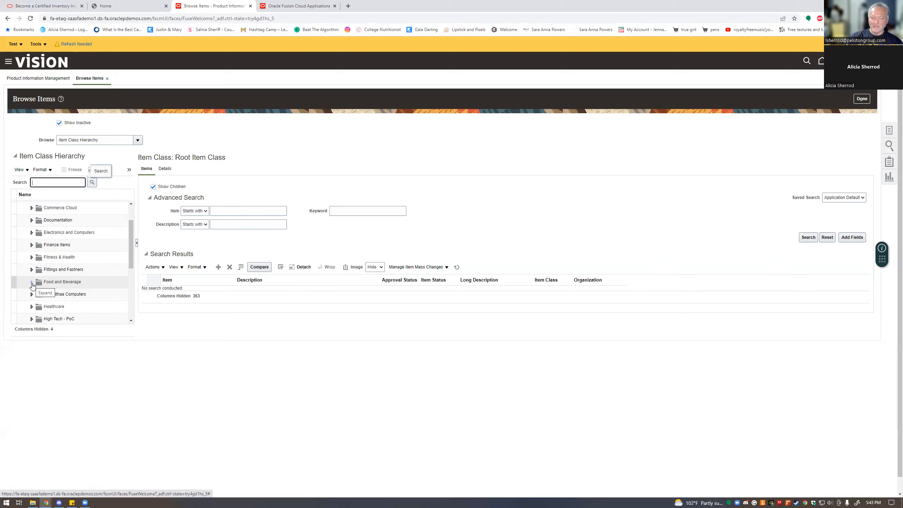
pyautogui.rightClick(52, 183)
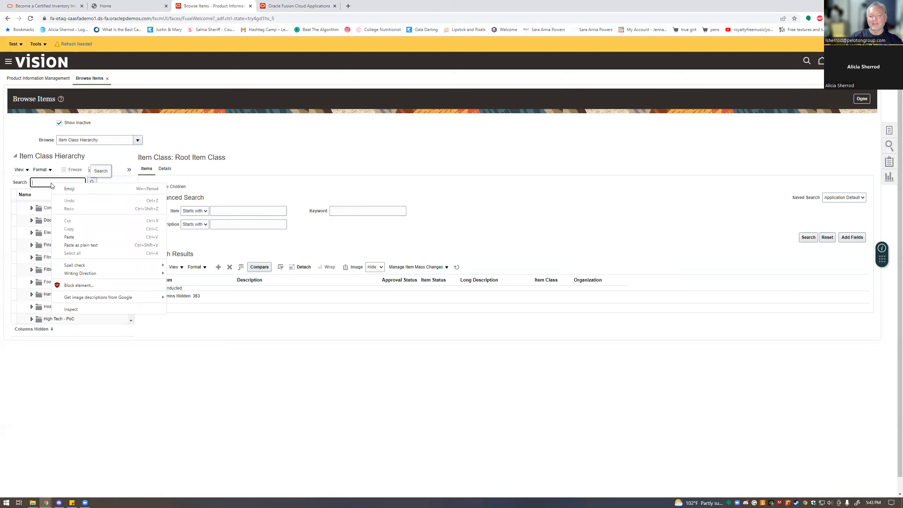
pyautogui.click(44, 181)
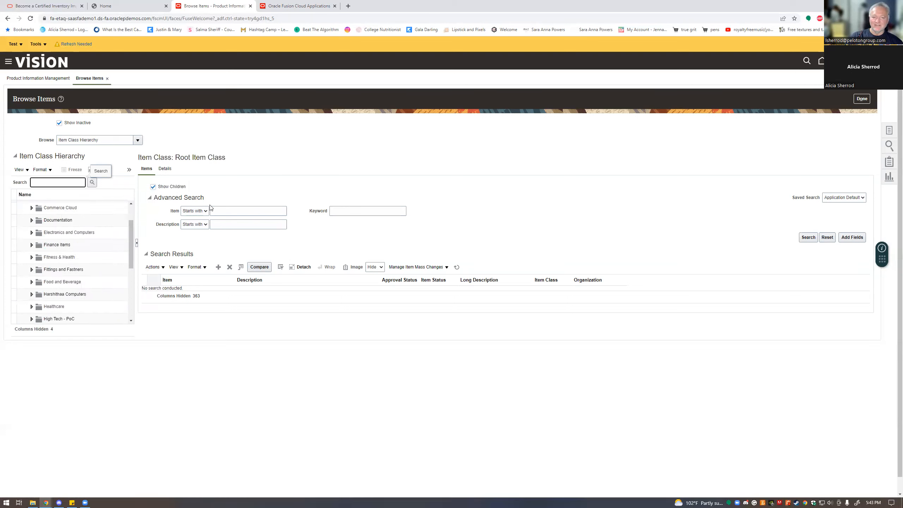
# Step: Search the root item class for item FBC-40650 and open the item's organization associations
pyautogui.click(226, 209)
pyautogui.rightClick(226, 211)
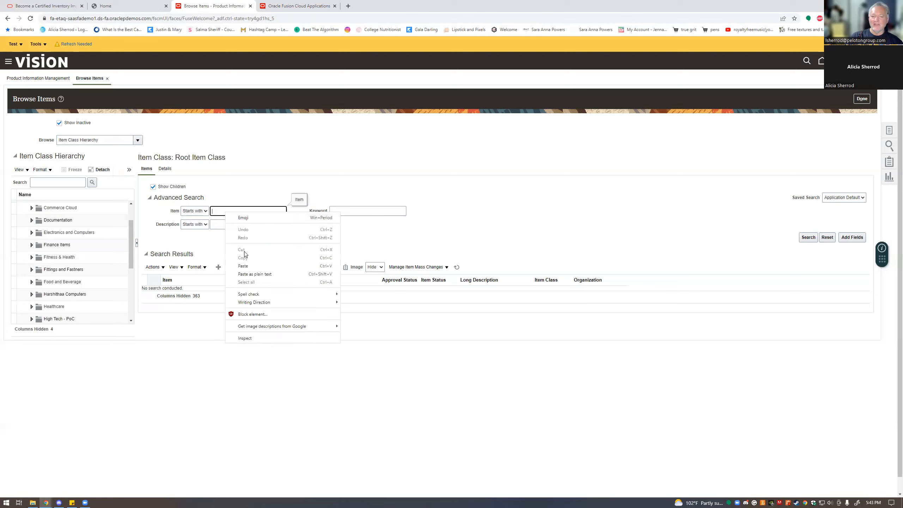
pyautogui.click(247, 266)
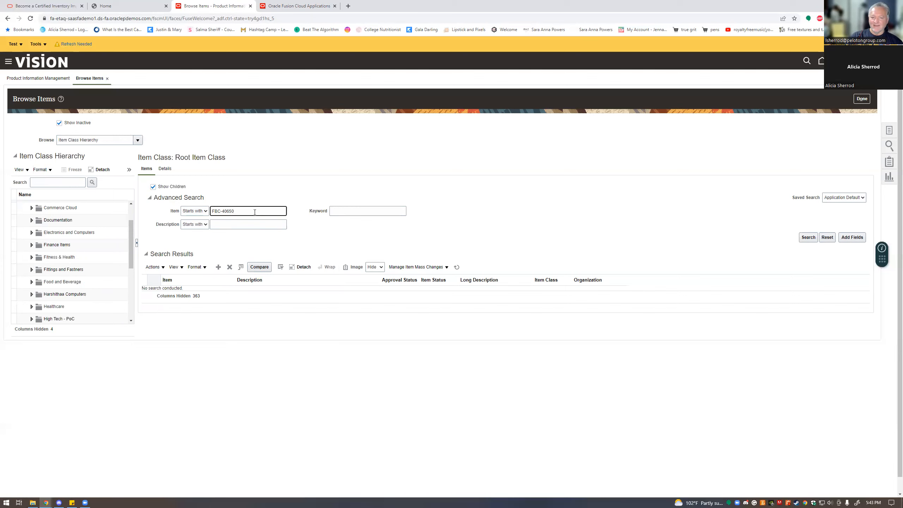
pyautogui.press('Return')
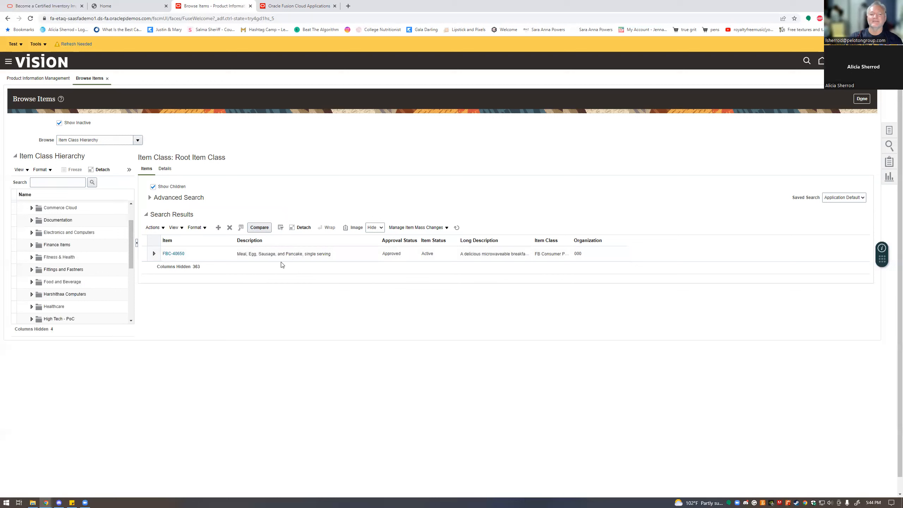
pyautogui.click(174, 254)
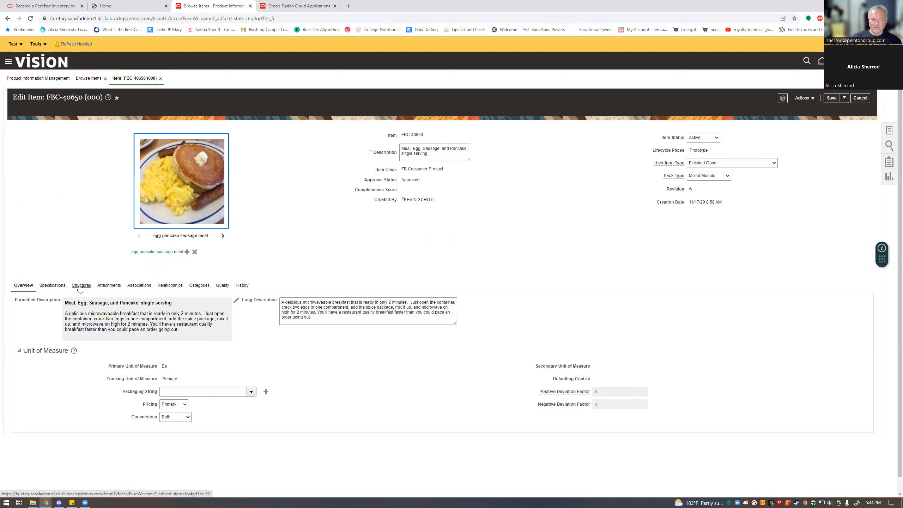
pyautogui.click(150, 288)
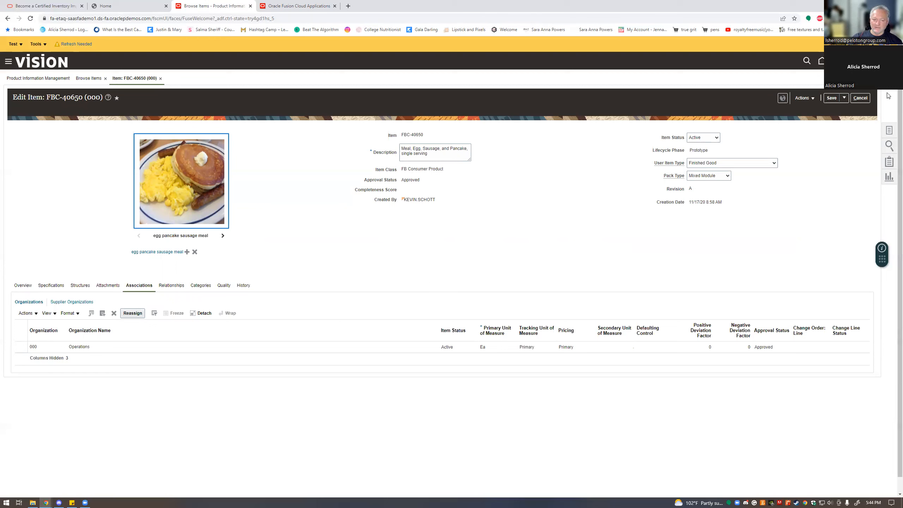
# Step: Open the Manage Items task, then return to Browse Items and reopen item FBC-40650 from the search results
pyautogui.click(889, 131)
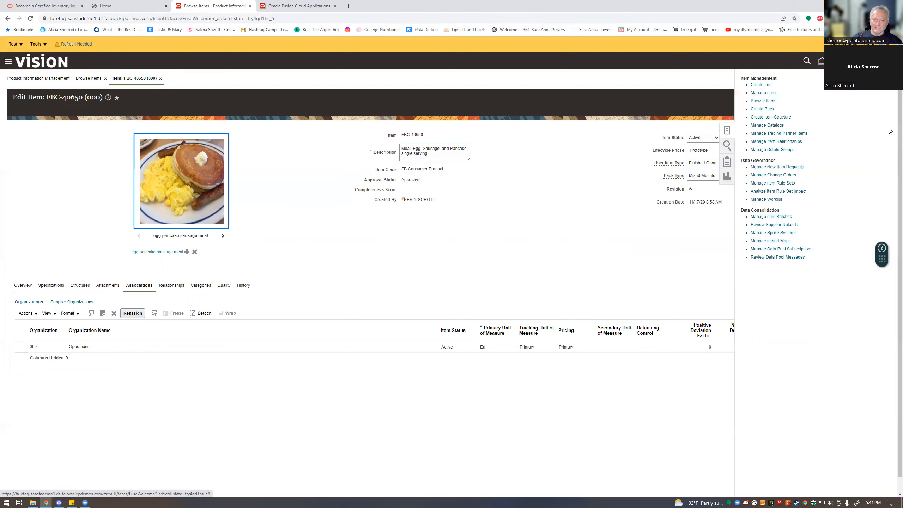
pyautogui.click(759, 92)
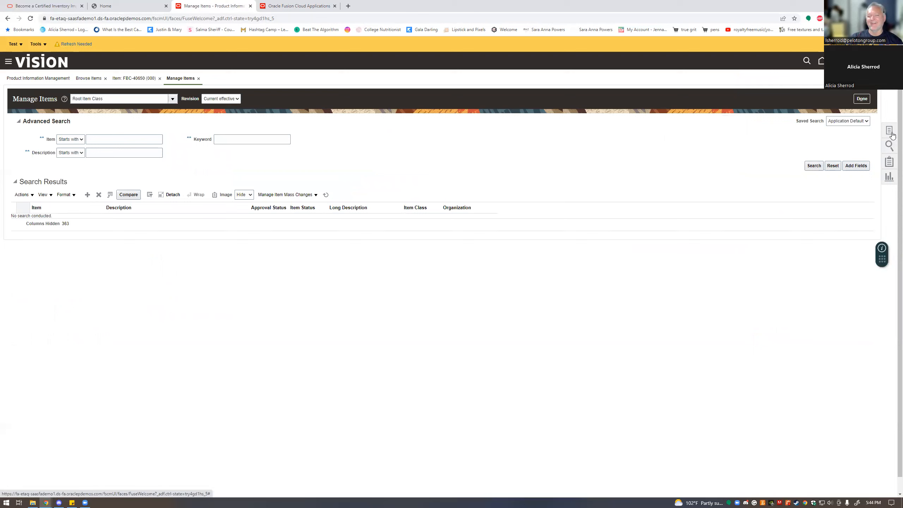
pyautogui.click(890, 131)
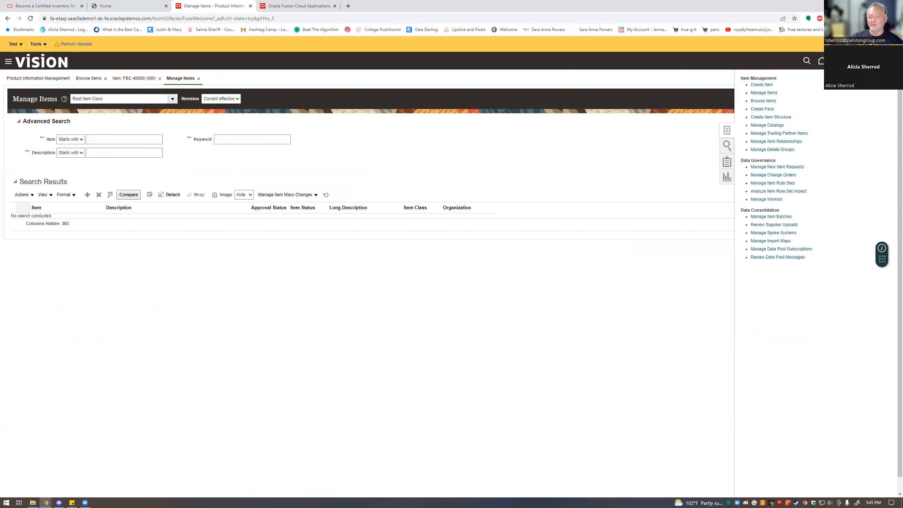
pyautogui.click(89, 78)
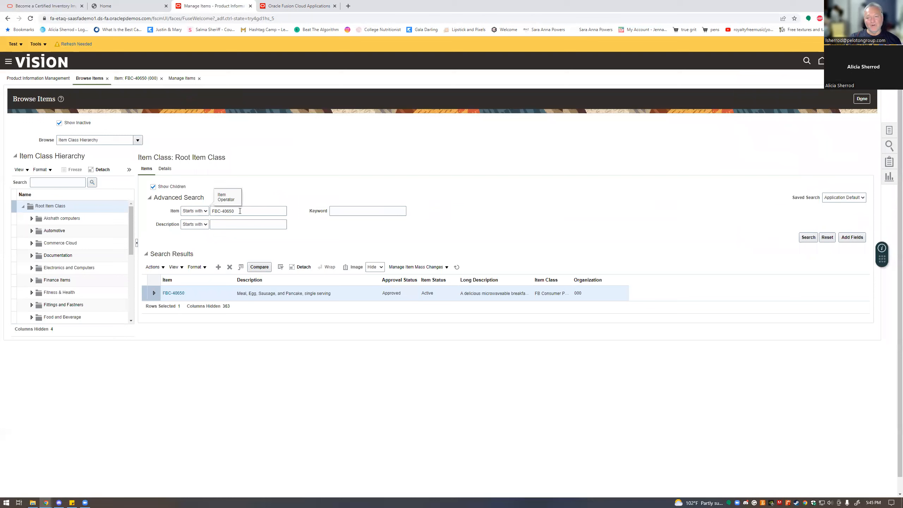
pyautogui.click(178, 294)
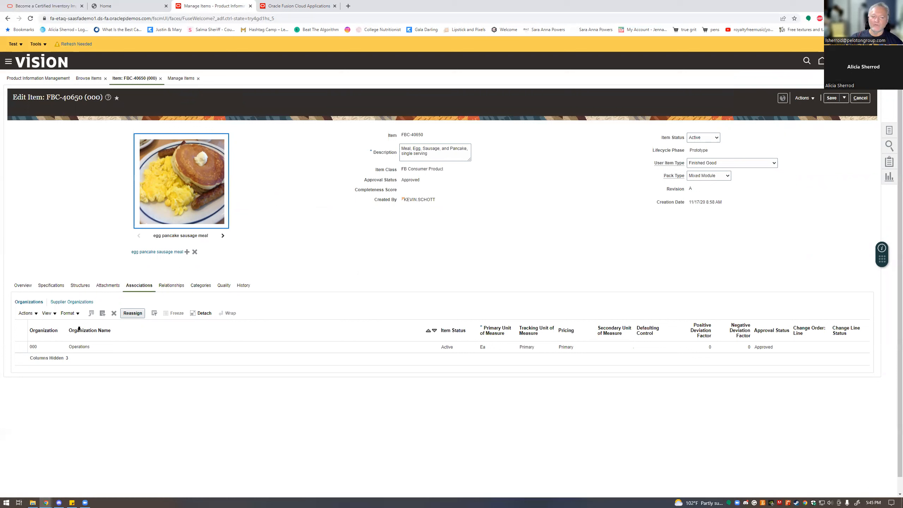
# Step: Associate organization 005 (Dallas) with item FBC-40650 and save the item
pyautogui.click(35, 313)
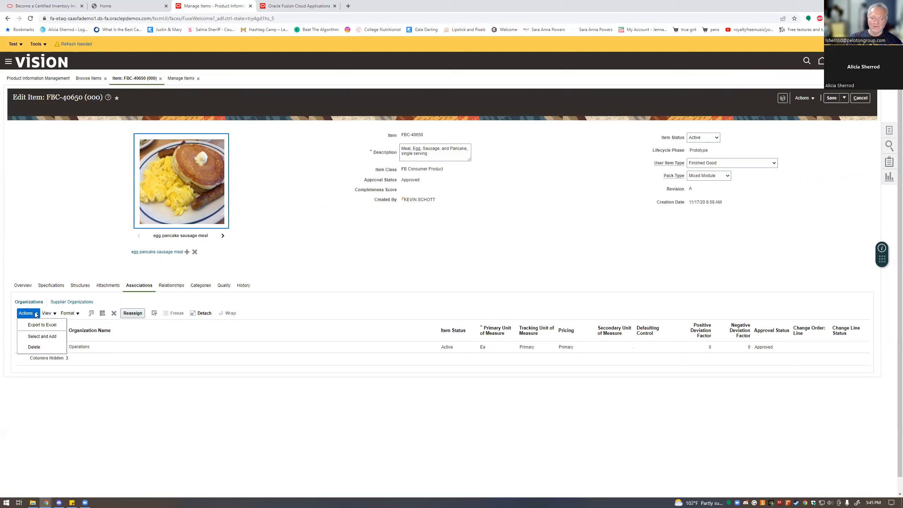
pyautogui.click(38, 337)
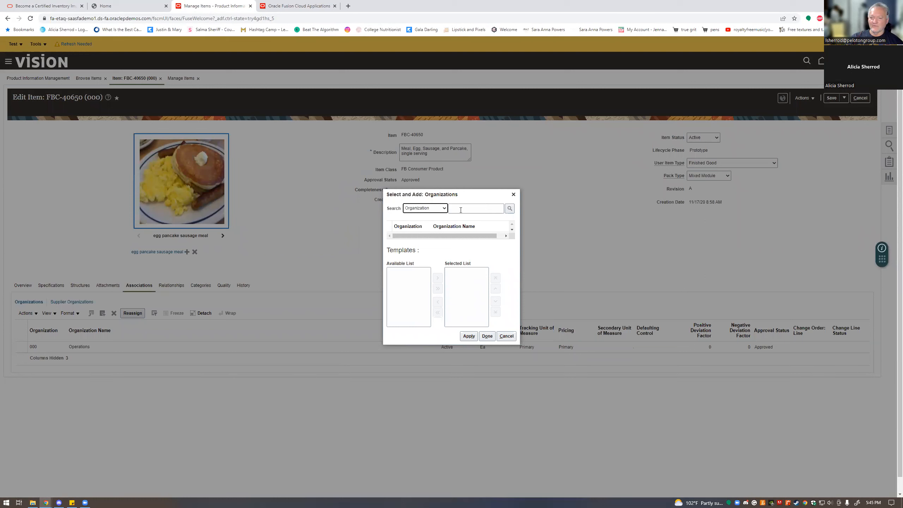
pyautogui.click(445, 211)
pyautogui.click(444, 210)
pyautogui.click(475, 210)
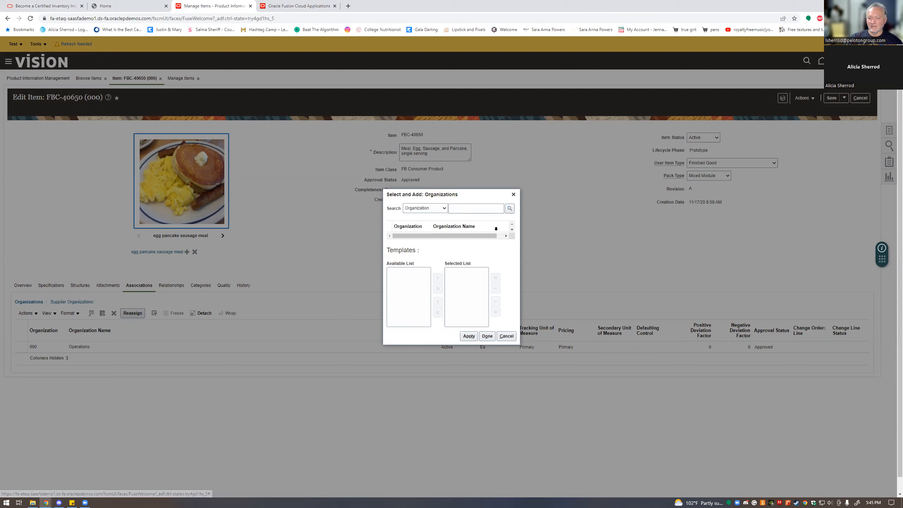
pyautogui.press('Return')
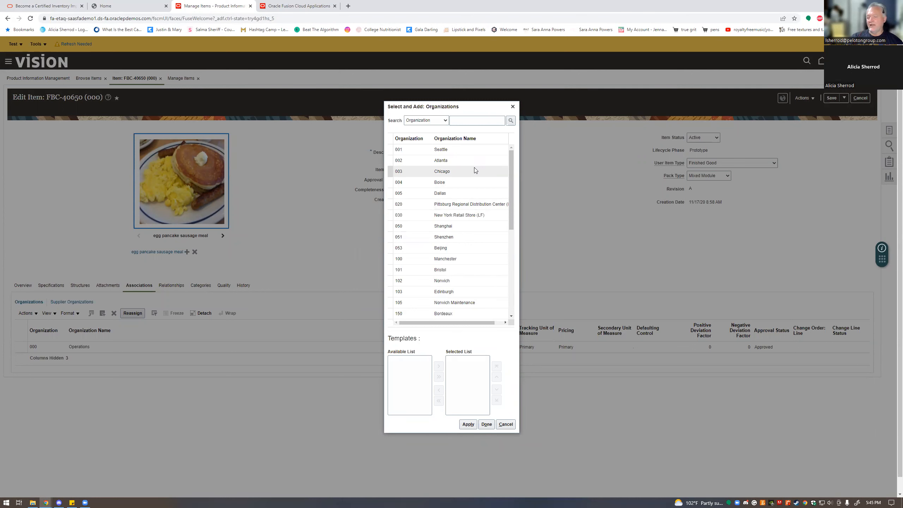
pyautogui.click(436, 193)
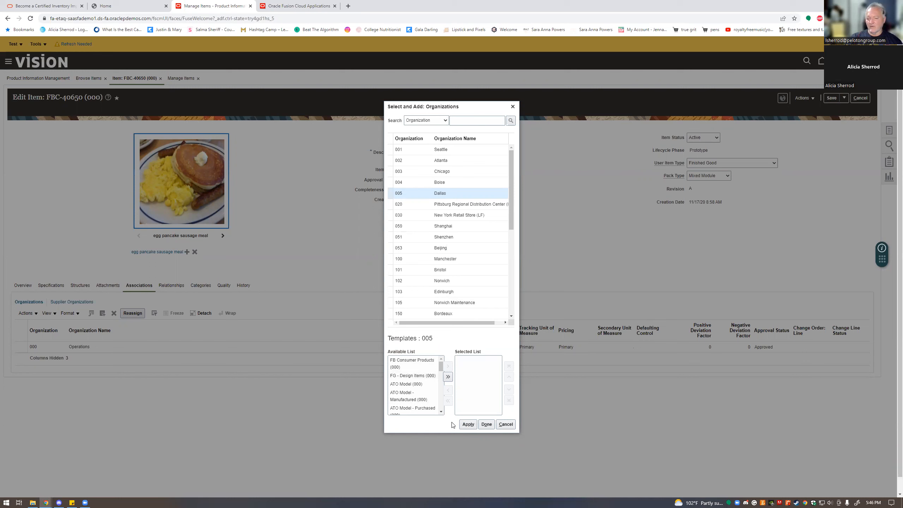
pyautogui.click(486, 424)
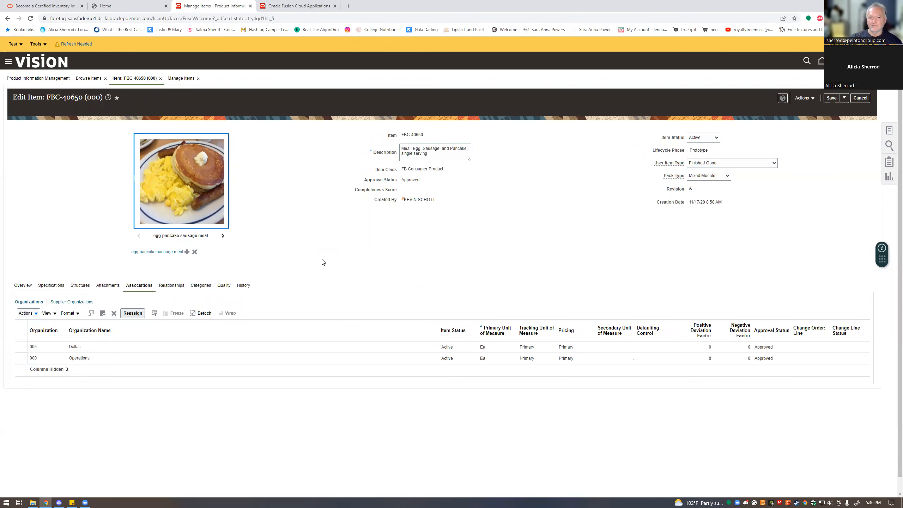
pyautogui.click(160, 345)
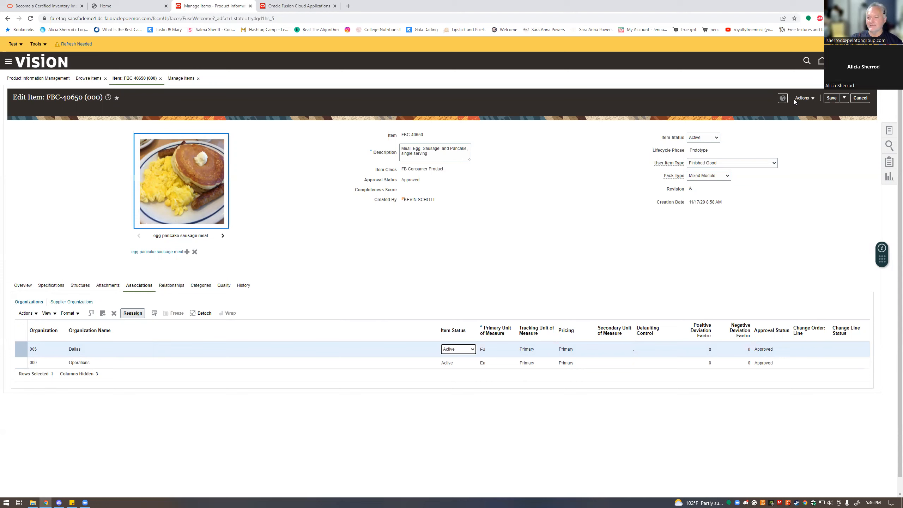
pyautogui.click(831, 100)
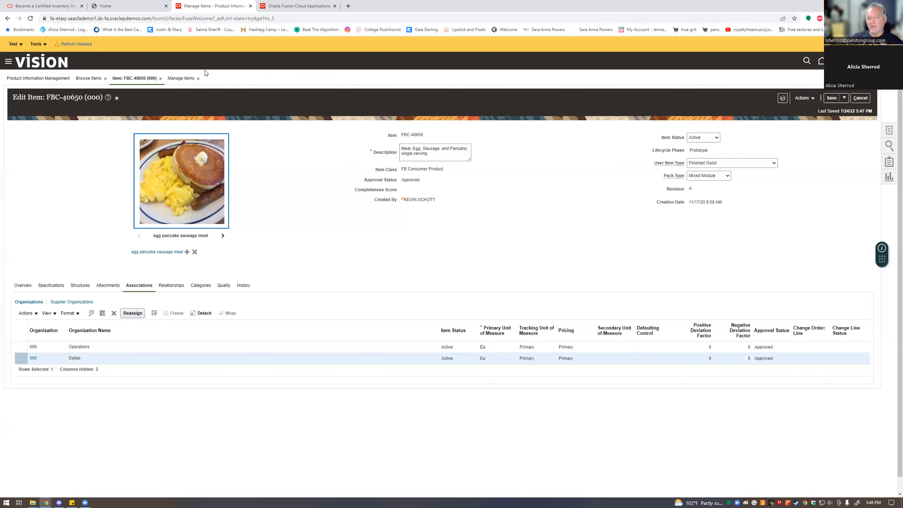
# Step: Start a miscellaneous transaction for organization 005 in Inventory Management and set its type to Account Alias Receipt
pyautogui.click(285, 5)
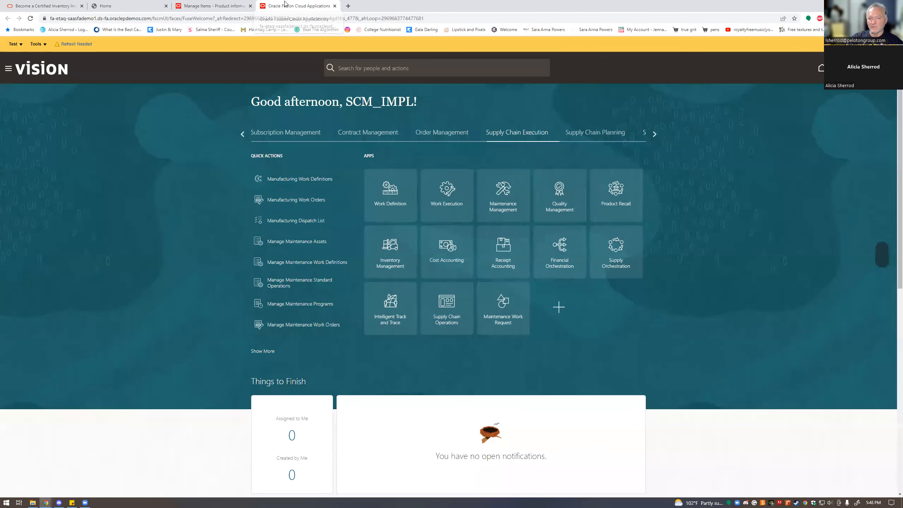
pyautogui.click(391, 255)
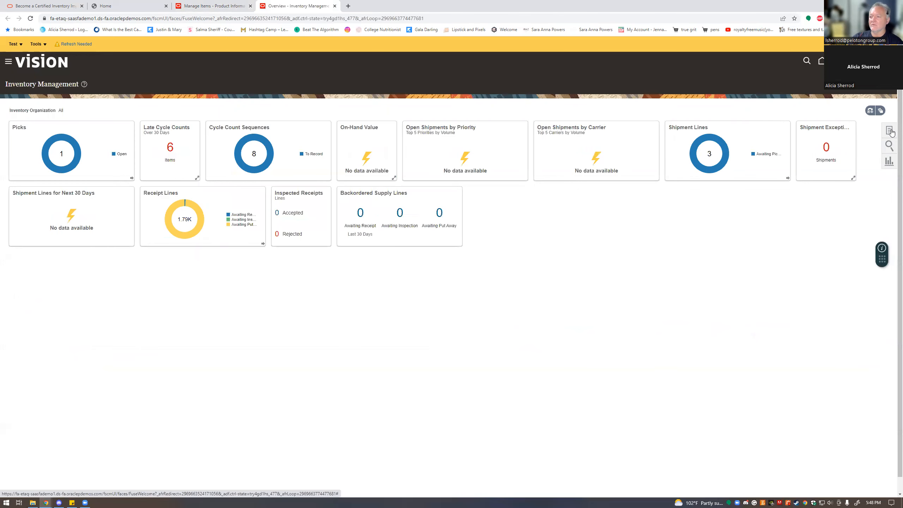
pyautogui.click(890, 131)
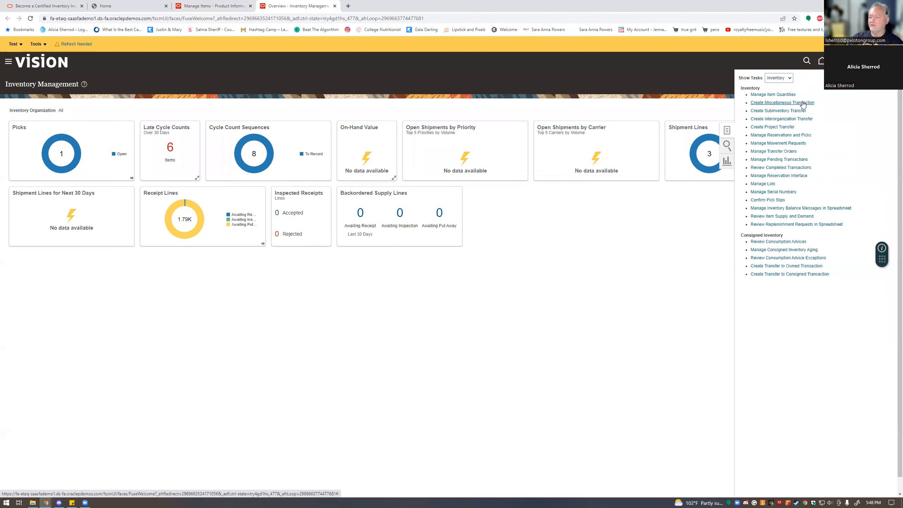
pyautogui.click(803, 103)
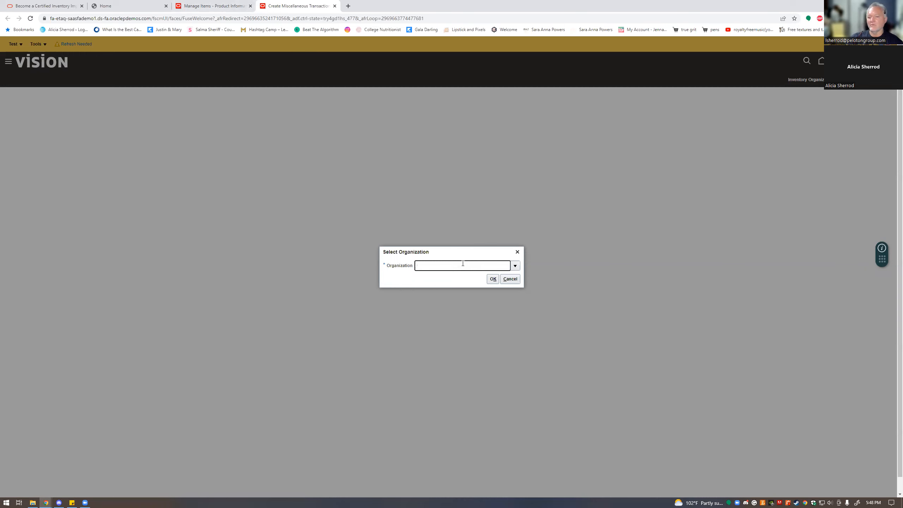
pyautogui.click(208, 4)
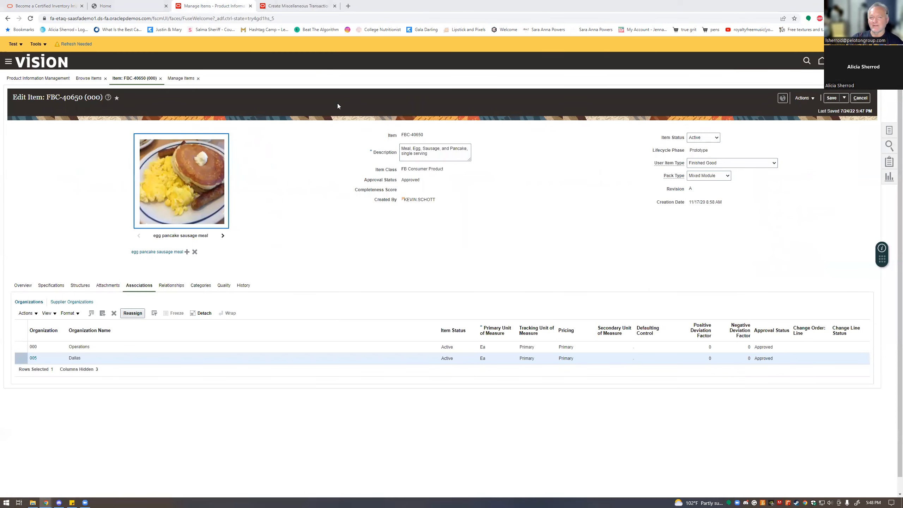
pyautogui.click(310, 6)
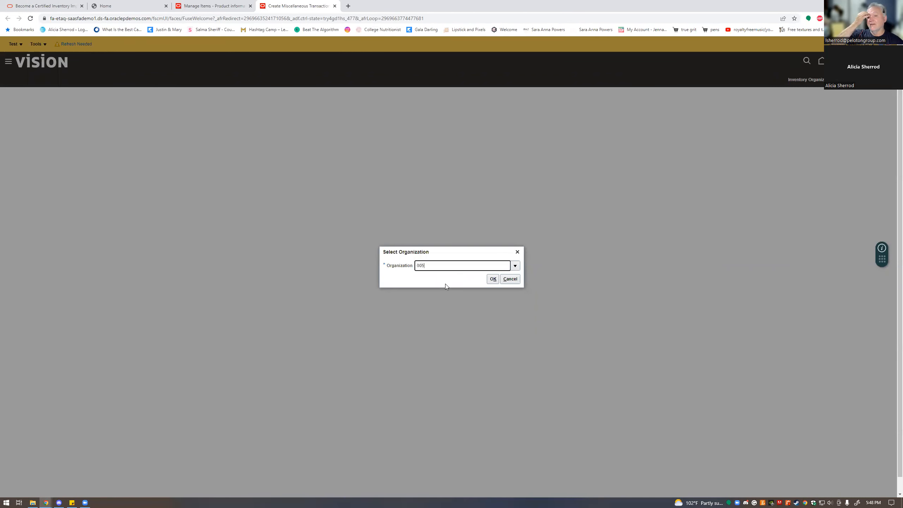
pyautogui.click(493, 280)
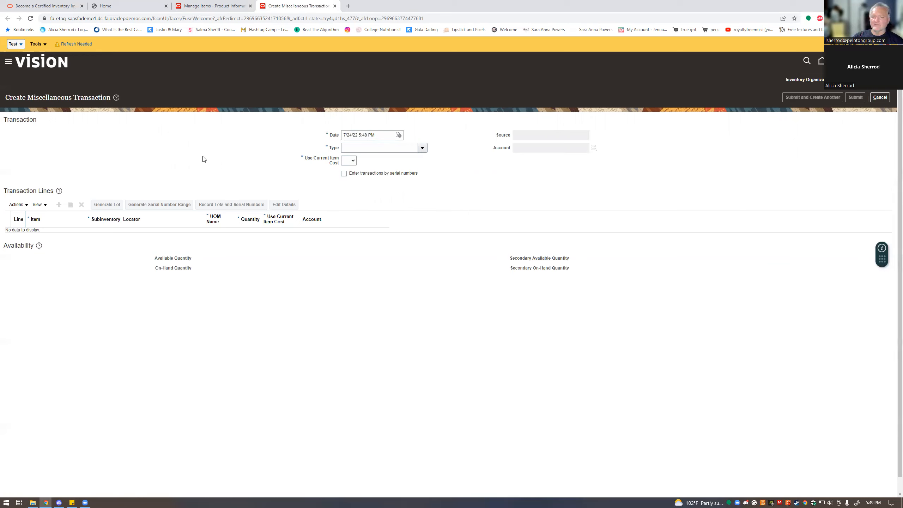
pyautogui.click(423, 148)
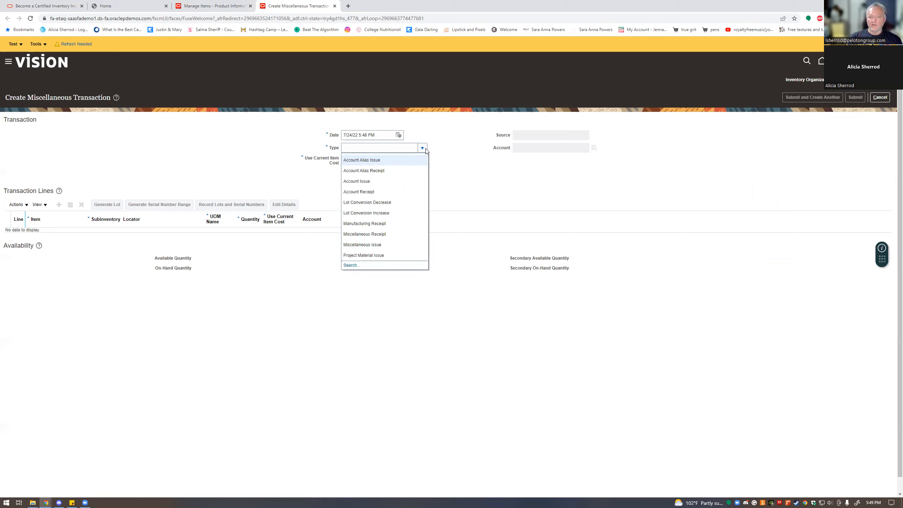
pyautogui.click(388, 171)
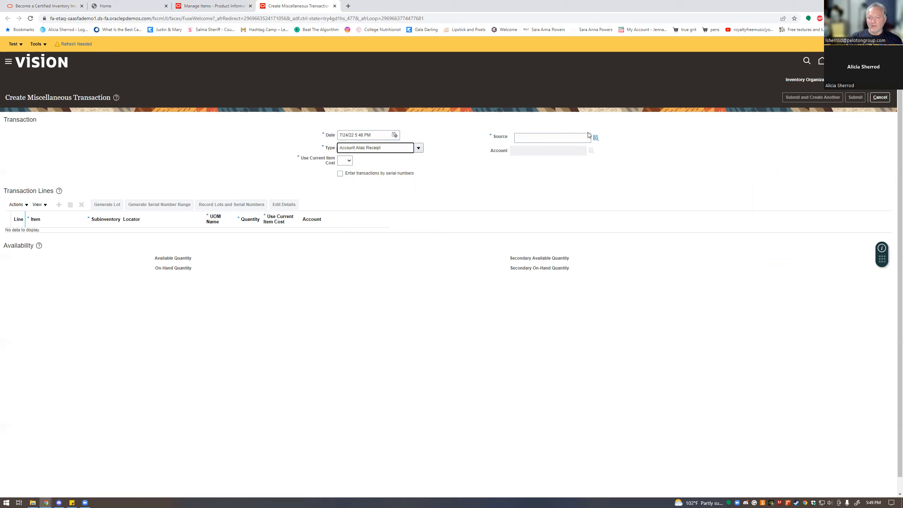
# Step: Try FBC-40650 as the transaction source, clear the entry, and look at the source alias search without choosing an alias
pyautogui.click(550, 138)
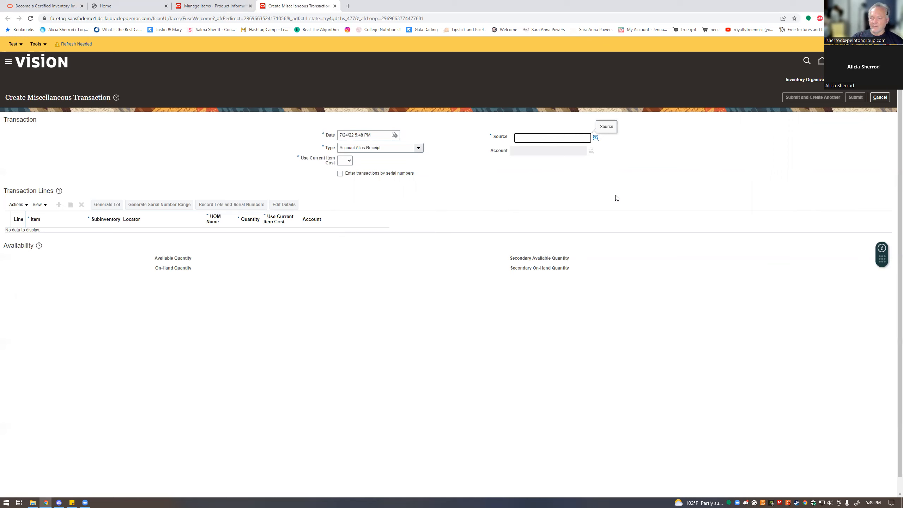
pyautogui.write('FBC-40650')
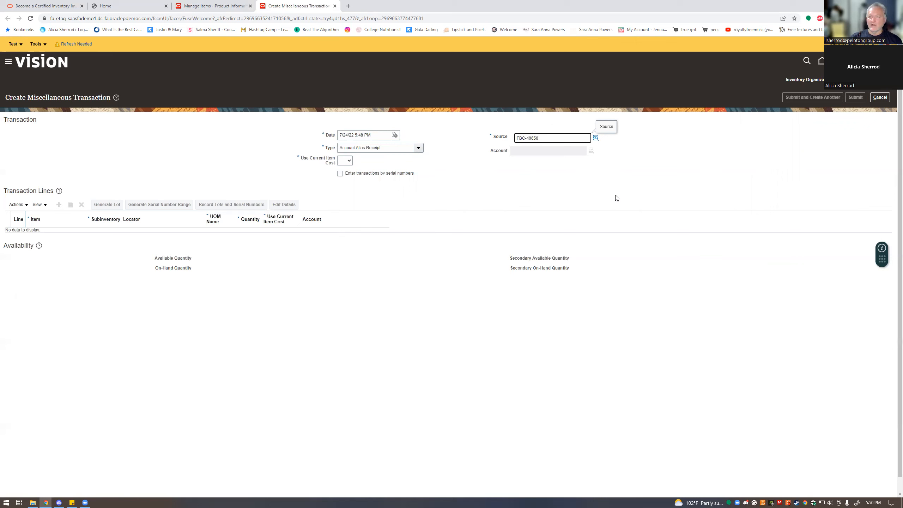
pyautogui.press('BackSpace')
pyautogui.press('BackSpace')
pyautogui.press('BackSpace')
pyautogui.press('BackSpace')
pyautogui.press('BackSpace')
pyautogui.press('BackSpace')
pyautogui.press('BackSpace')
pyautogui.press('BackSpace')
pyautogui.press('BackSpace')
pyautogui.click(597, 140)
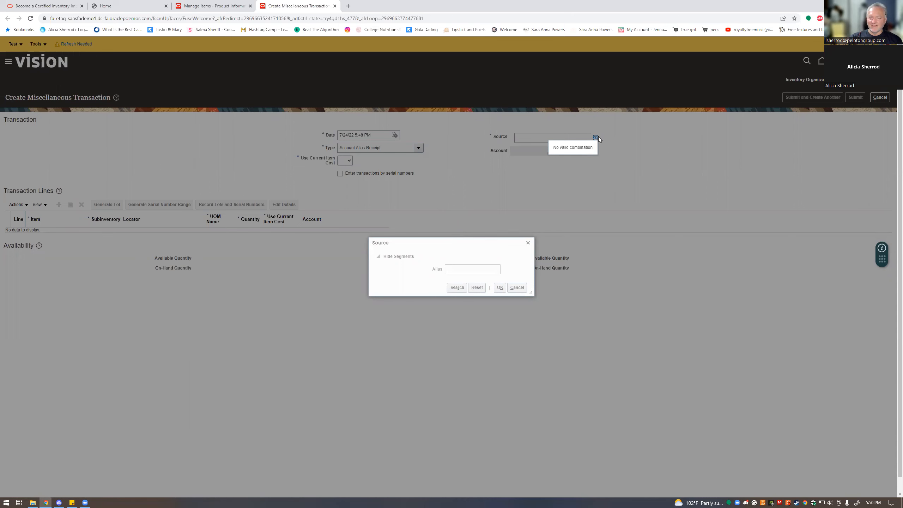
pyautogui.click(528, 243)
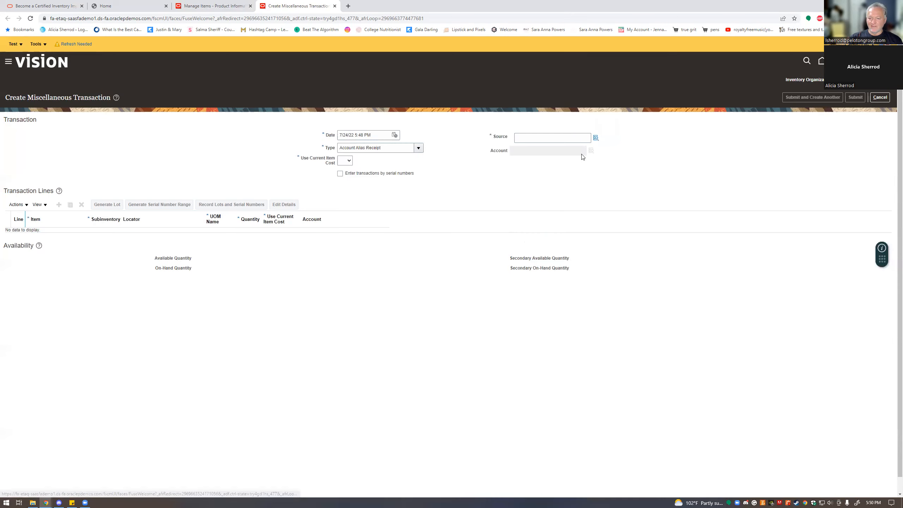
# Step: Search the transaction source lookup for available aliases and close it without choosing one
pyautogui.click(597, 137)
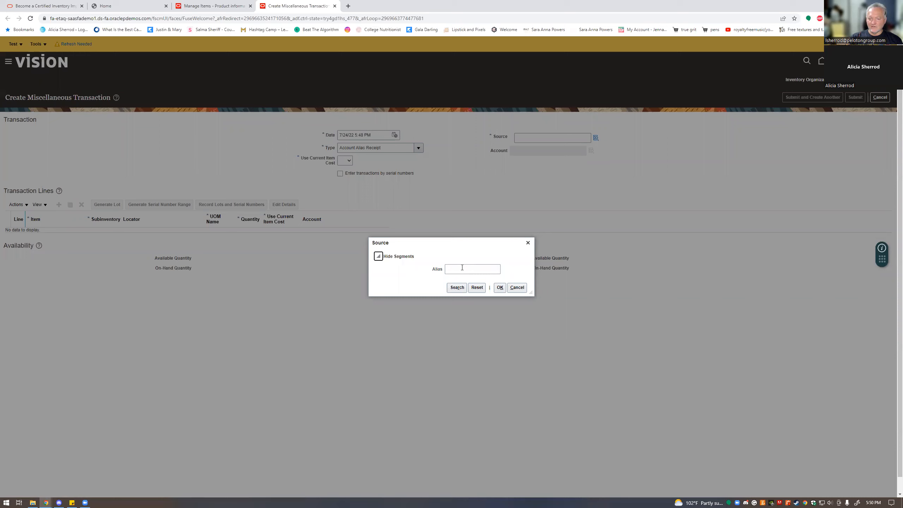
pyautogui.click(457, 287)
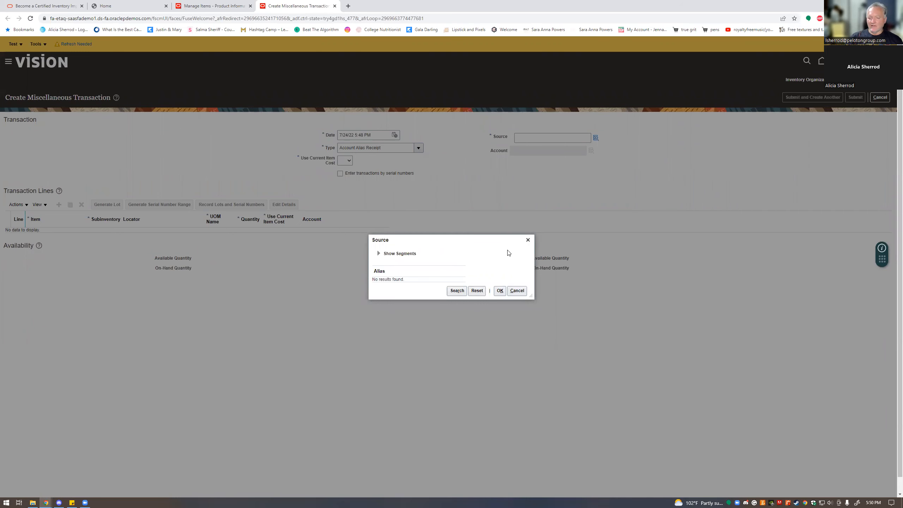
pyautogui.click(527, 240)
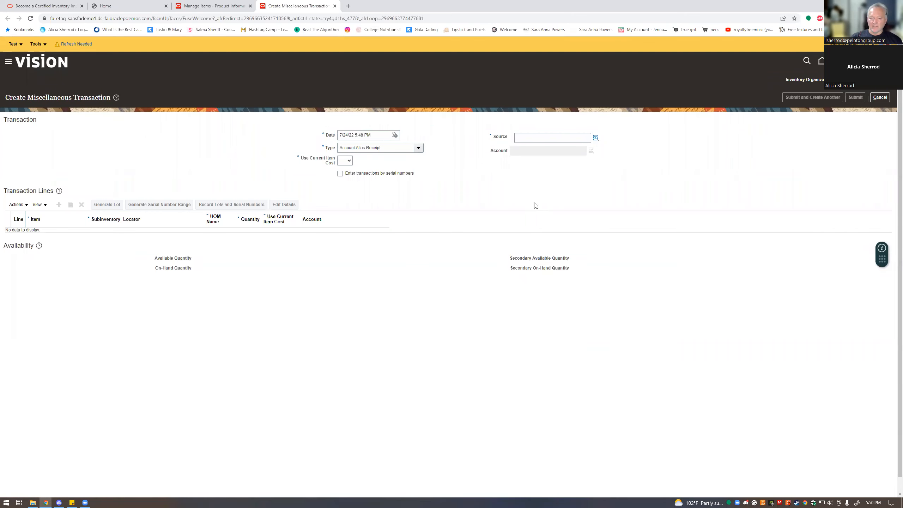
# Step: Change the transaction type to Miscellaneous Receipt and look at the account segments without choosing an account
pyautogui.click(419, 147)
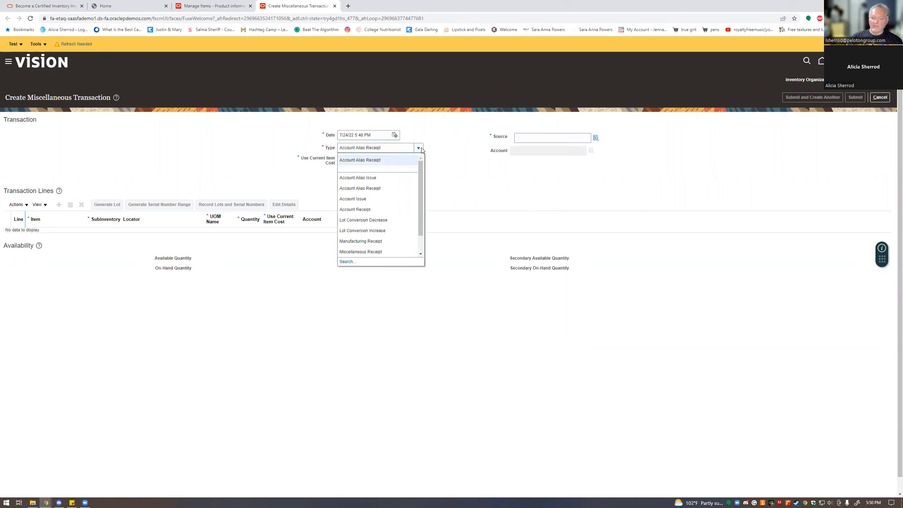
pyautogui.click(385, 251)
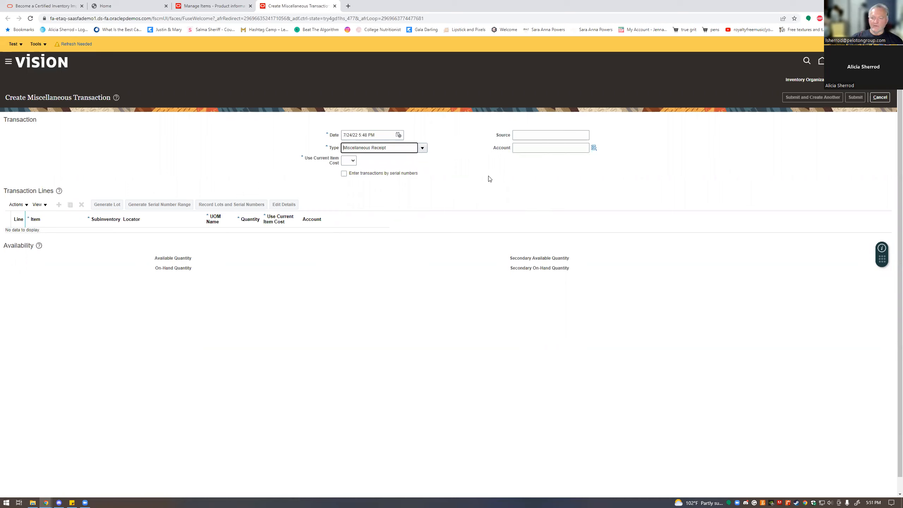
pyautogui.click(512, 148)
pyautogui.click(594, 147)
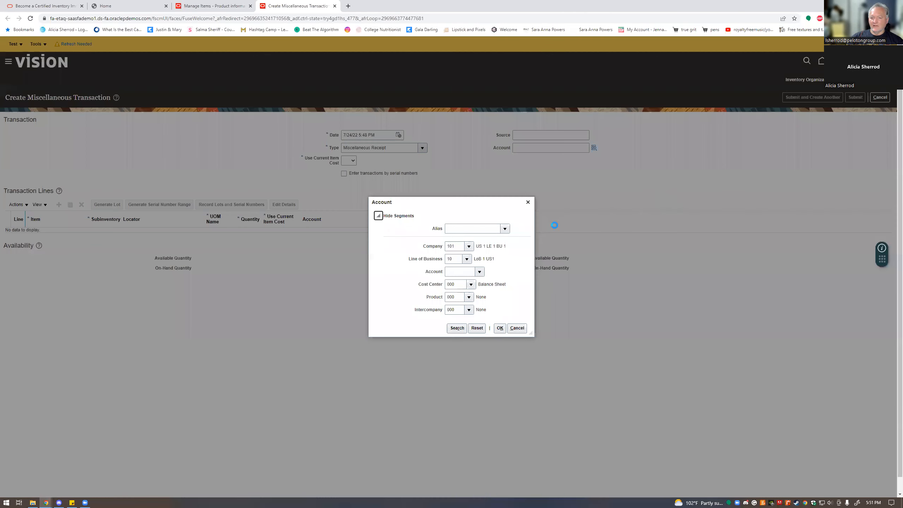
pyautogui.click(528, 202)
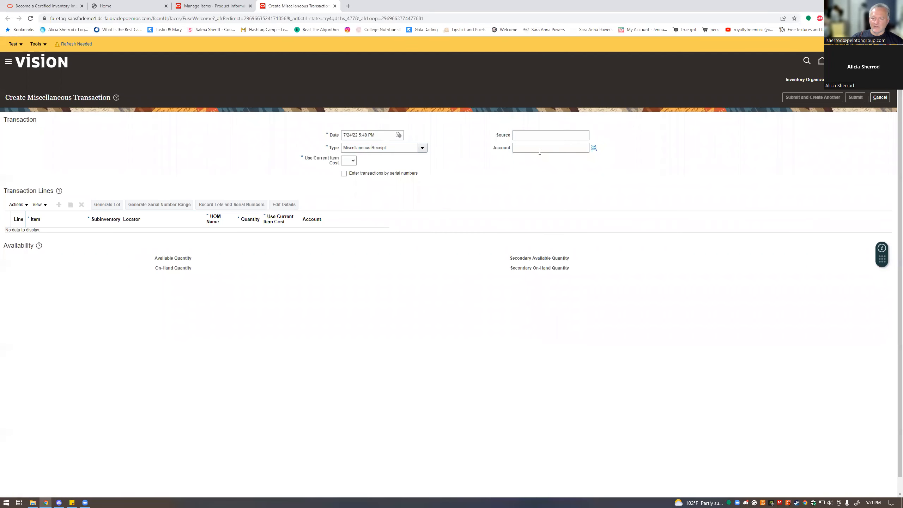
# Step: Run an advanced search for the transaction's account segment with both the value and description operators set to Is not blank
pyautogui.click(594, 148)
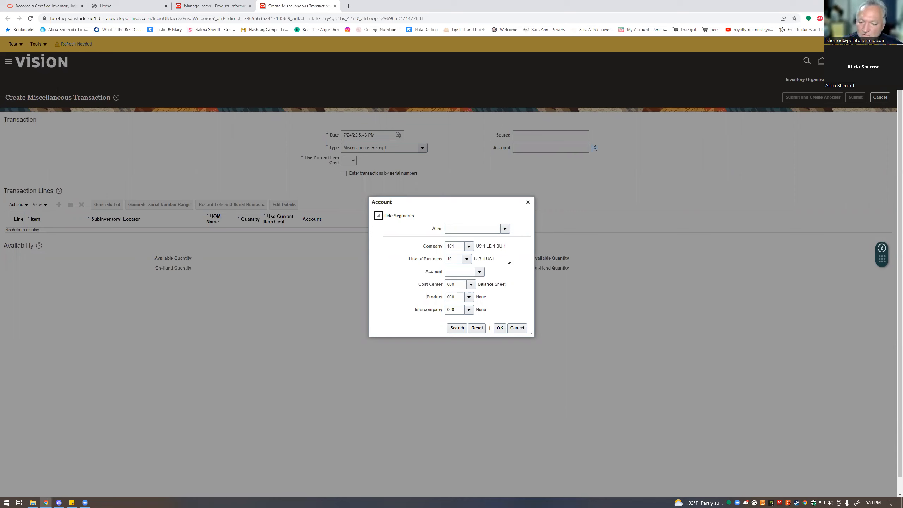
pyautogui.click(468, 270)
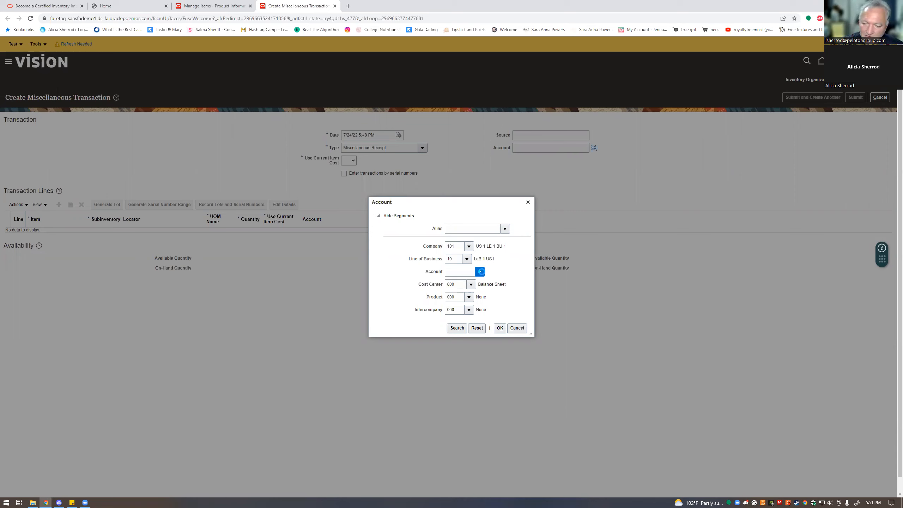
pyautogui.click(483, 272)
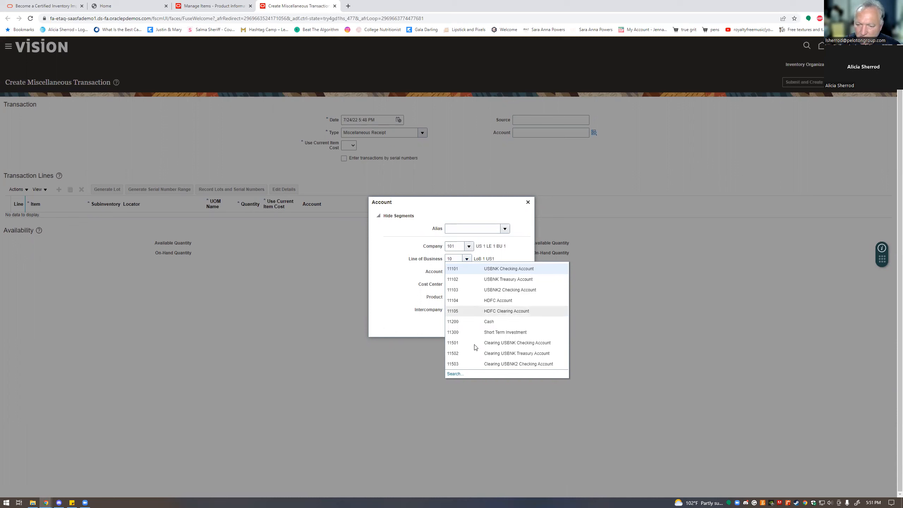
pyautogui.click(456, 375)
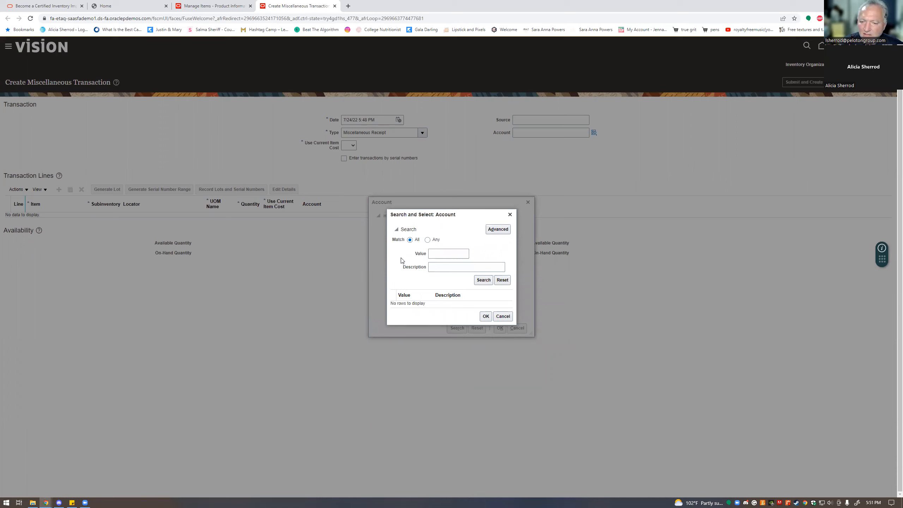
pyautogui.click(498, 229)
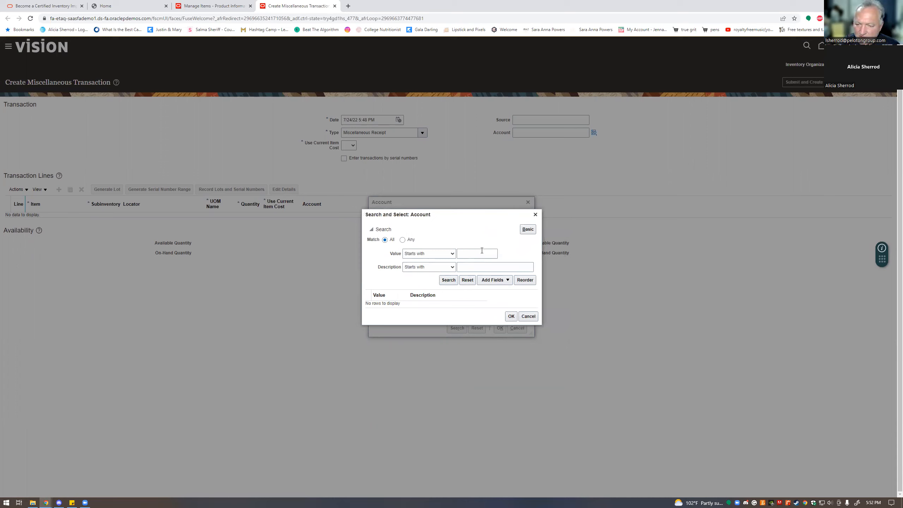
pyautogui.click(452, 254)
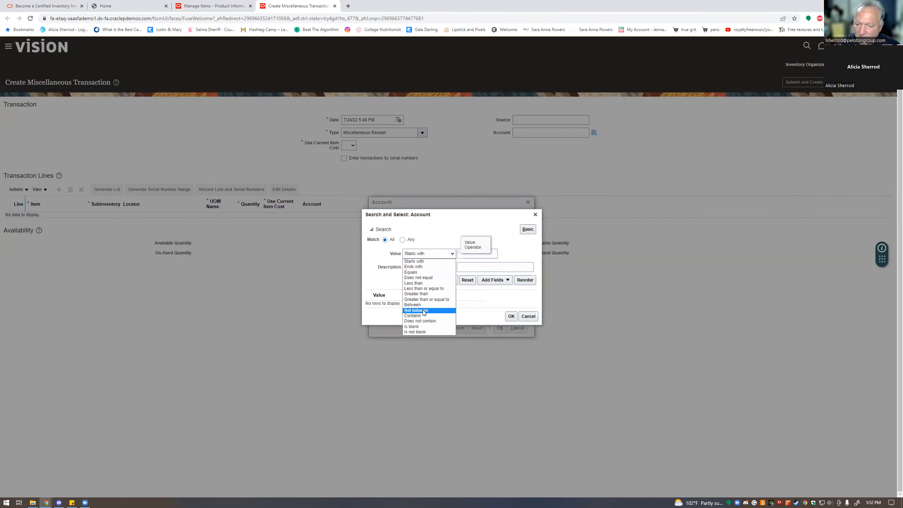
pyautogui.click(419, 332)
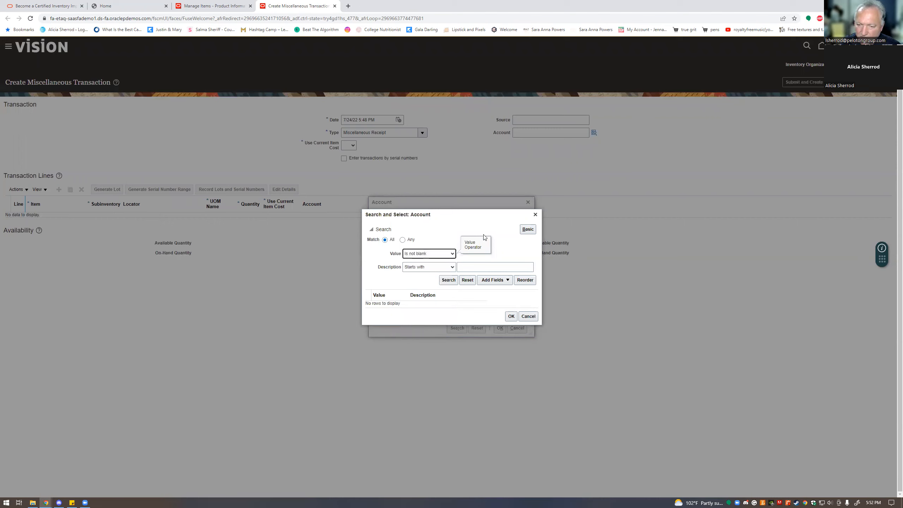
pyautogui.click(437, 267)
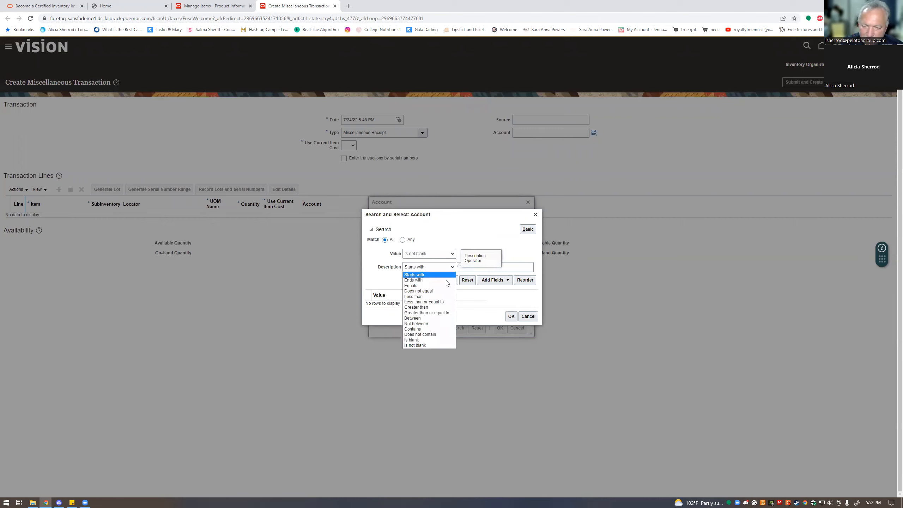
pyautogui.click(433, 345)
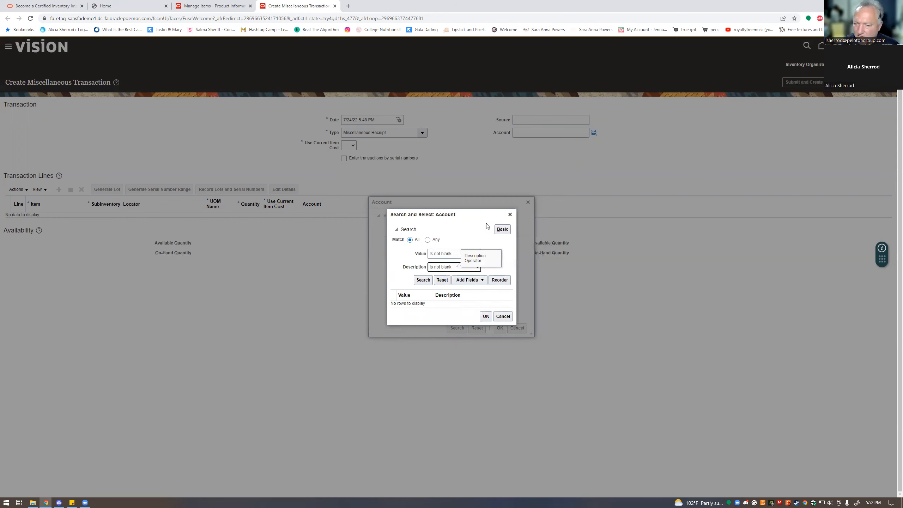
pyautogui.click(422, 280)
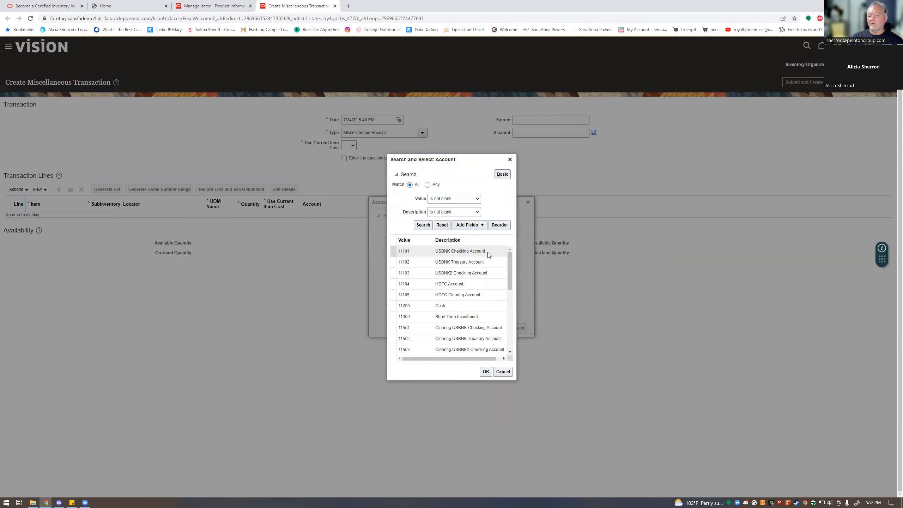
# Step: Choose Inventory Material Value as the account segment and apply the account combination to the transaction
pyautogui.scroll(-4, 487, 256)
pyautogui.scroll(4, 488, 255)
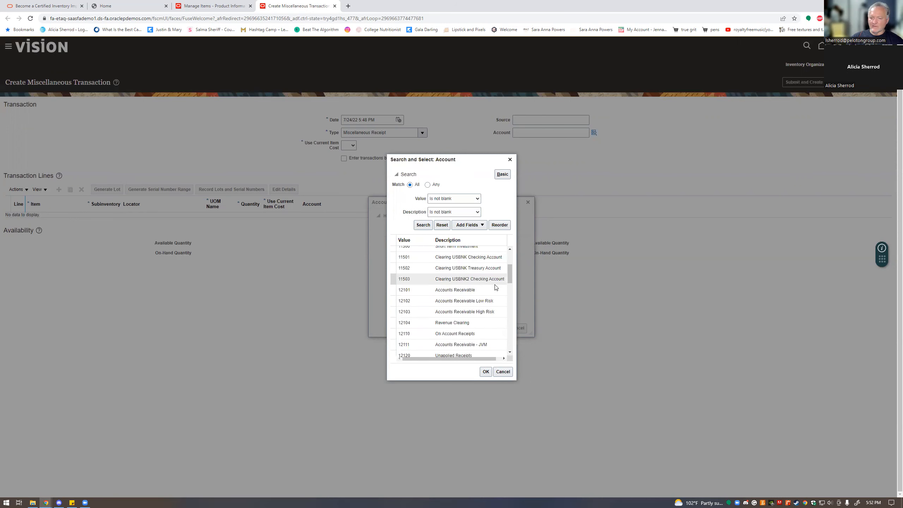
pyautogui.scroll(-1, 492, 285)
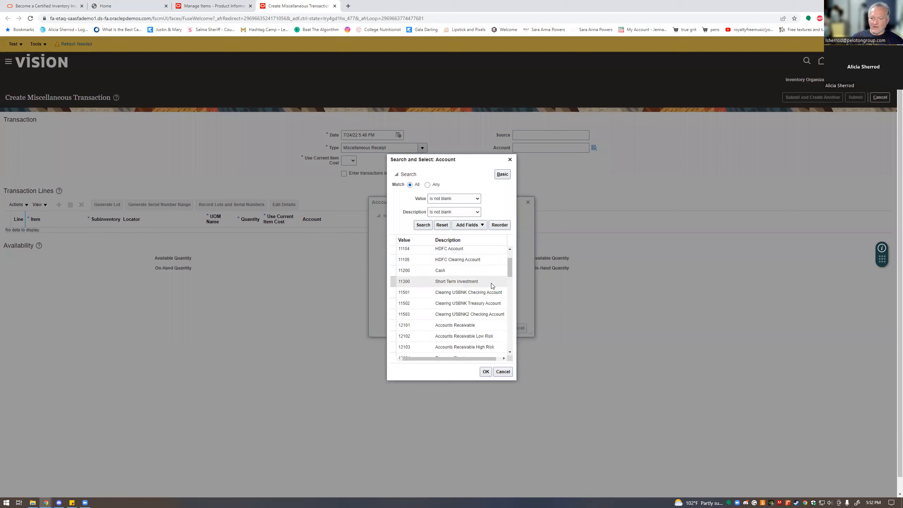
pyautogui.scroll(-1, 493, 286)
pyautogui.scroll(-2, 492, 286)
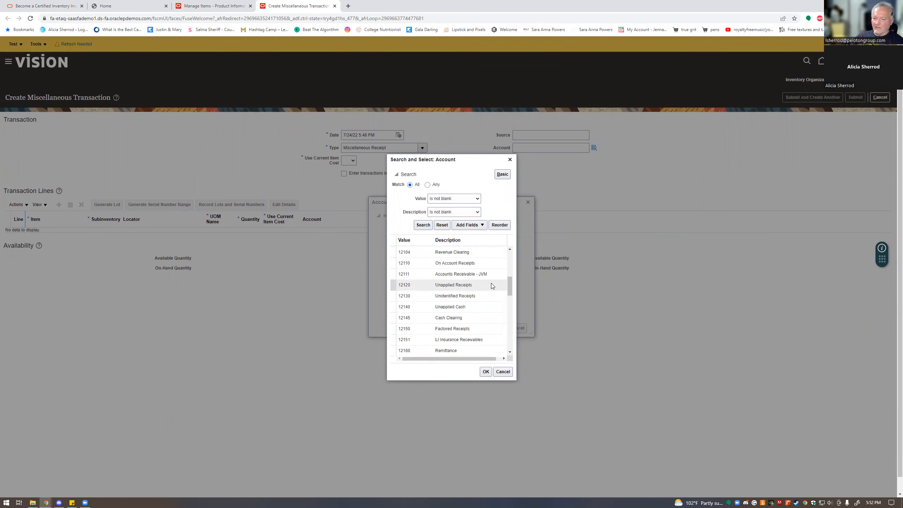
pyautogui.scroll(-2, 491, 286)
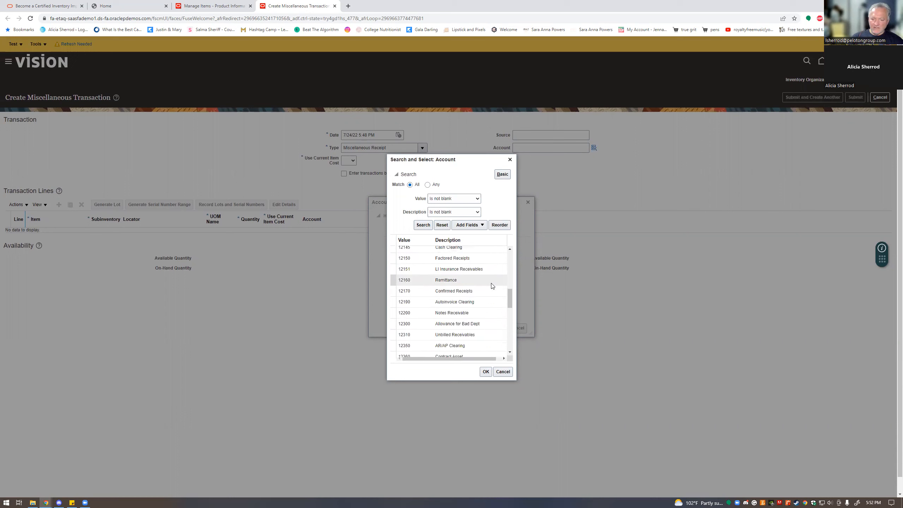
pyautogui.scroll(-1, 492, 286)
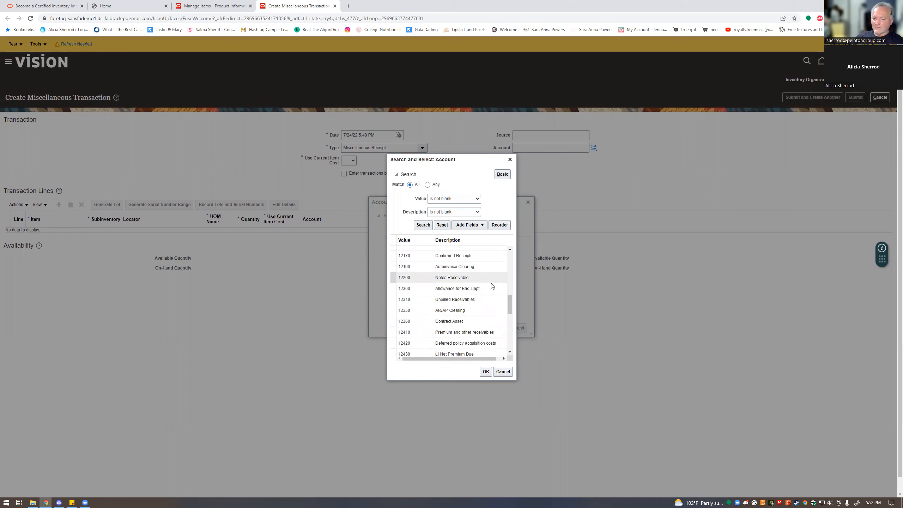
pyautogui.scroll(-1, 492, 286)
pyautogui.scroll(-1, 493, 286)
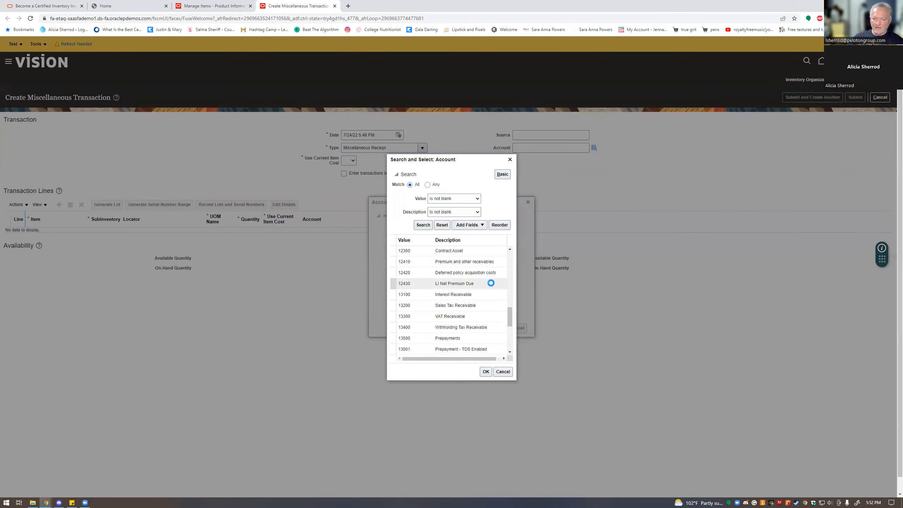
pyautogui.scroll(-1, 493, 286)
pyautogui.scroll(-1, 492, 286)
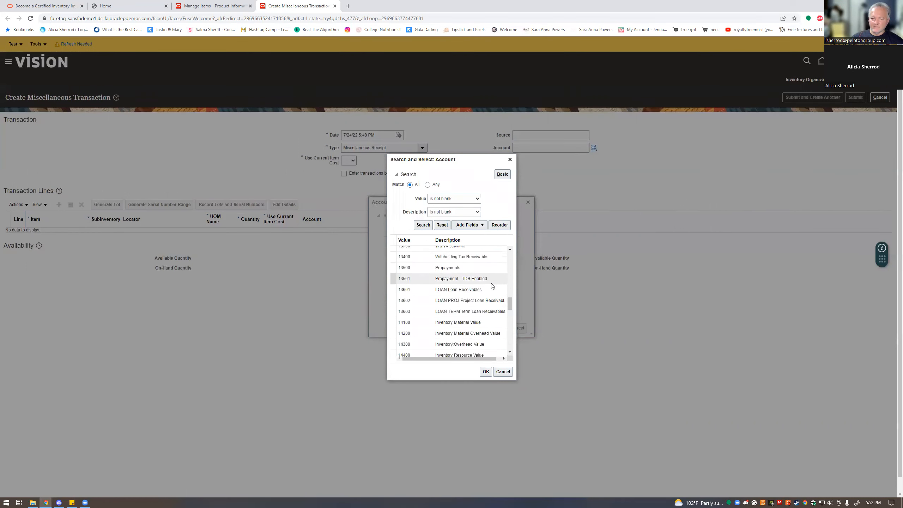
pyautogui.scroll(-1, 489, 315)
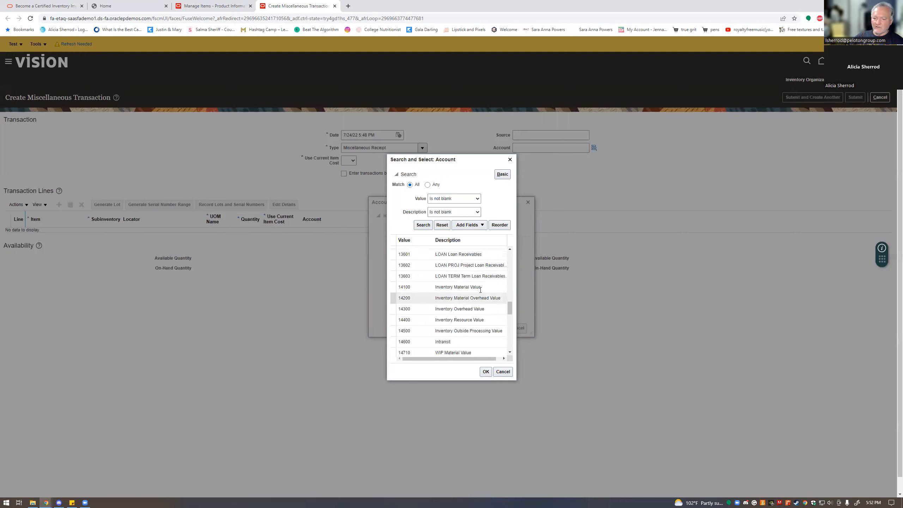
pyautogui.click(479, 288)
pyautogui.click(486, 372)
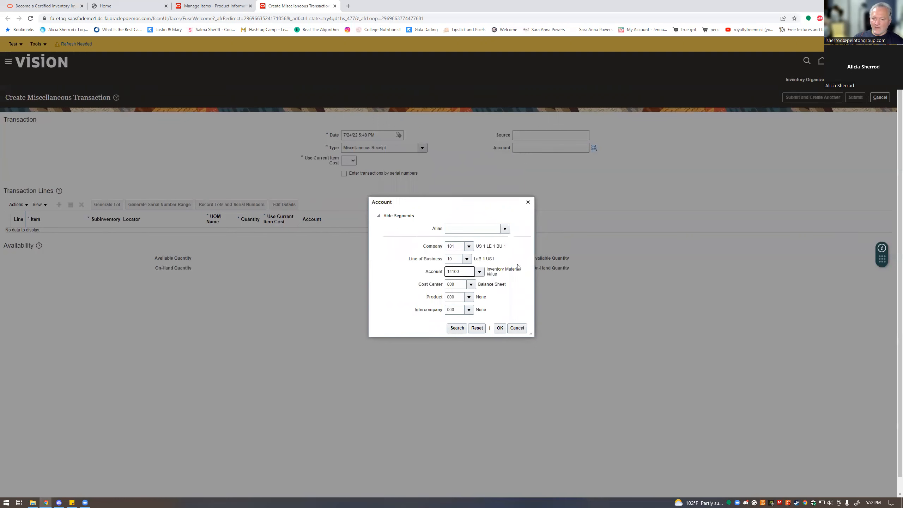
pyautogui.click(499, 328)
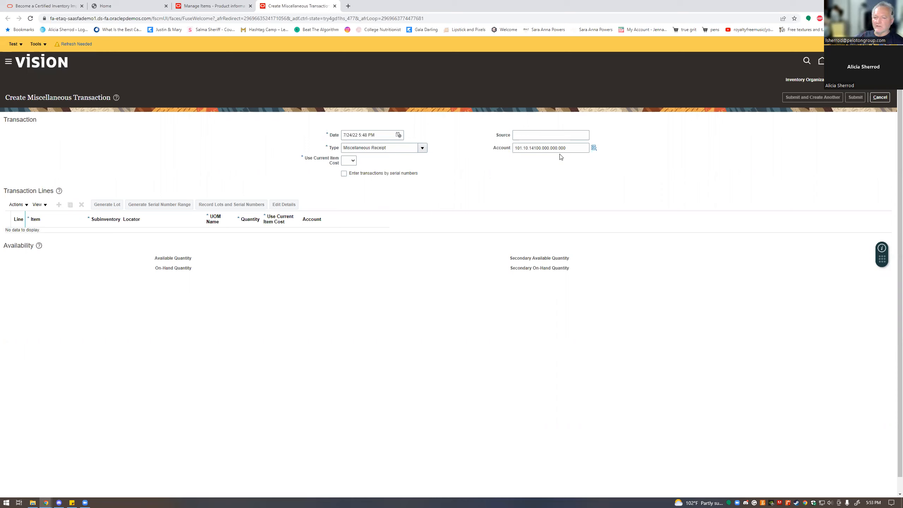
# Step: Set Use Current Item Cost to Yes and add a transaction line
pyautogui.click(356, 162)
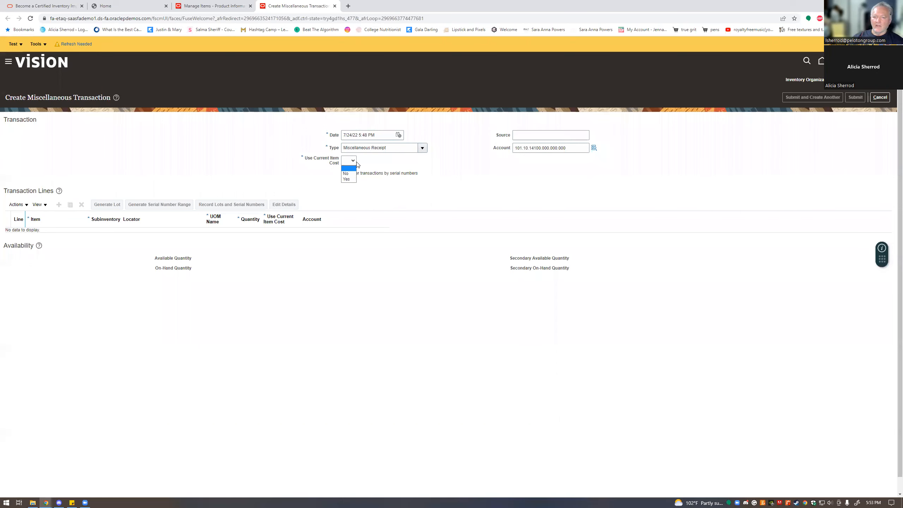
pyautogui.click(347, 179)
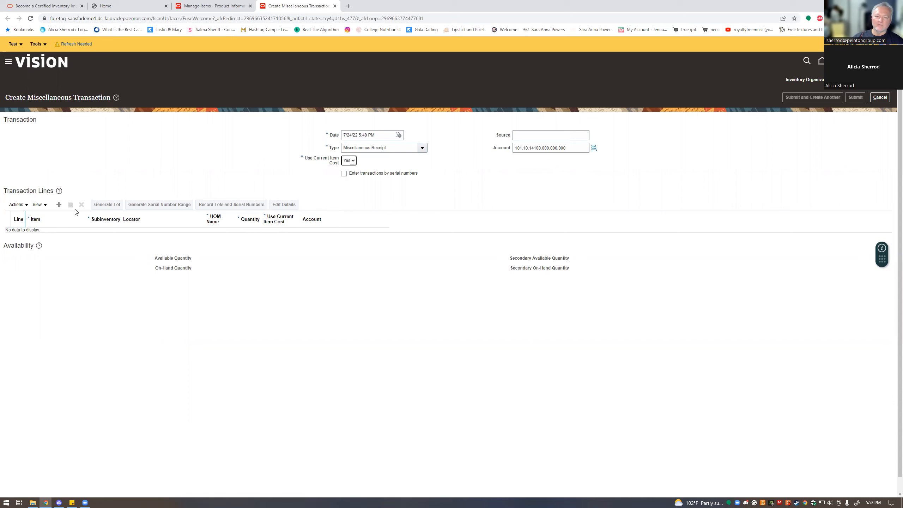
pyautogui.click(58, 205)
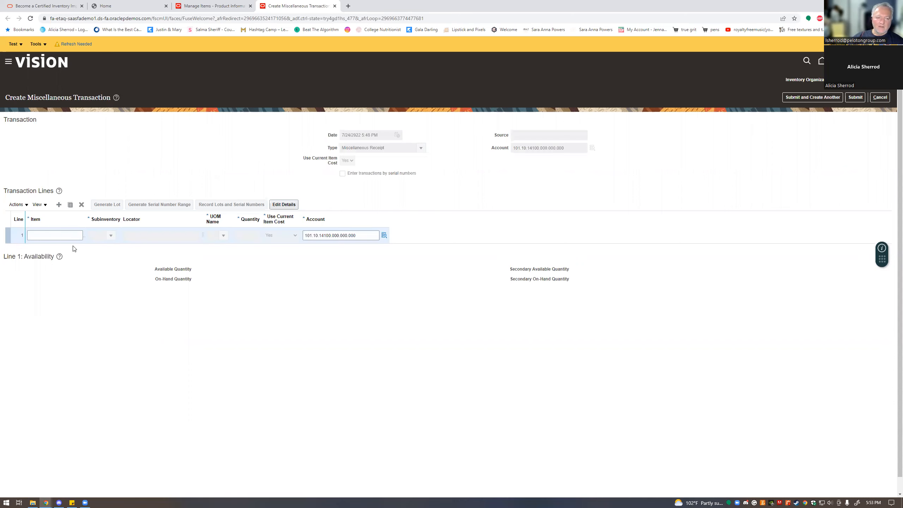
# Step: Enter FBC-40650 as the item on line 1, then view its item details and close them
pyautogui.click(53, 232)
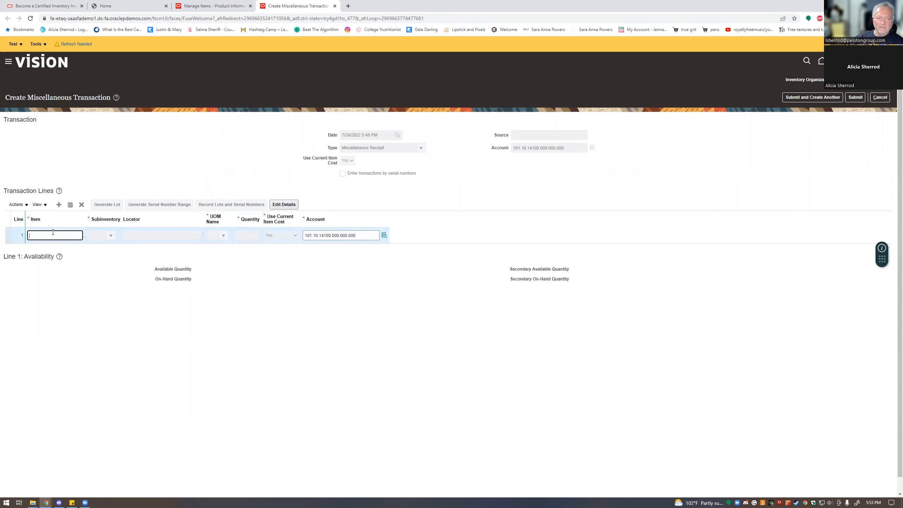
pyautogui.write('FBC-40650')
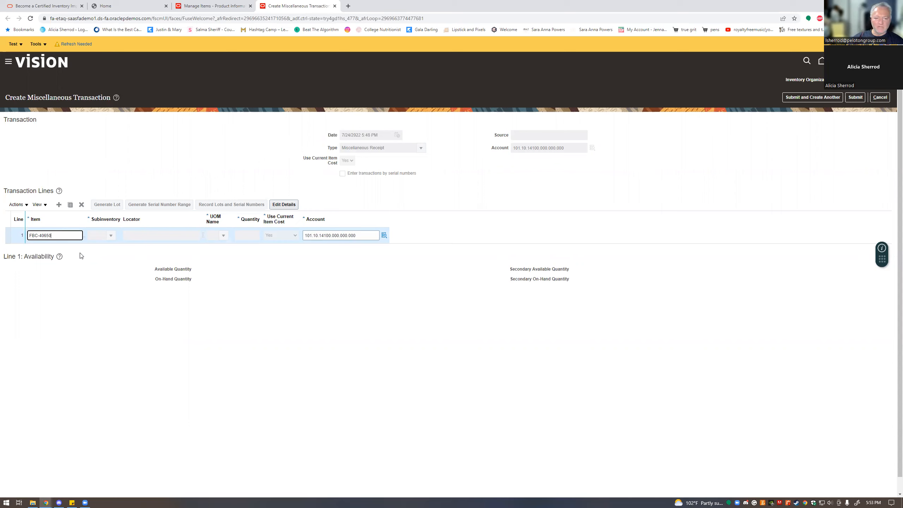
pyautogui.click(106, 271)
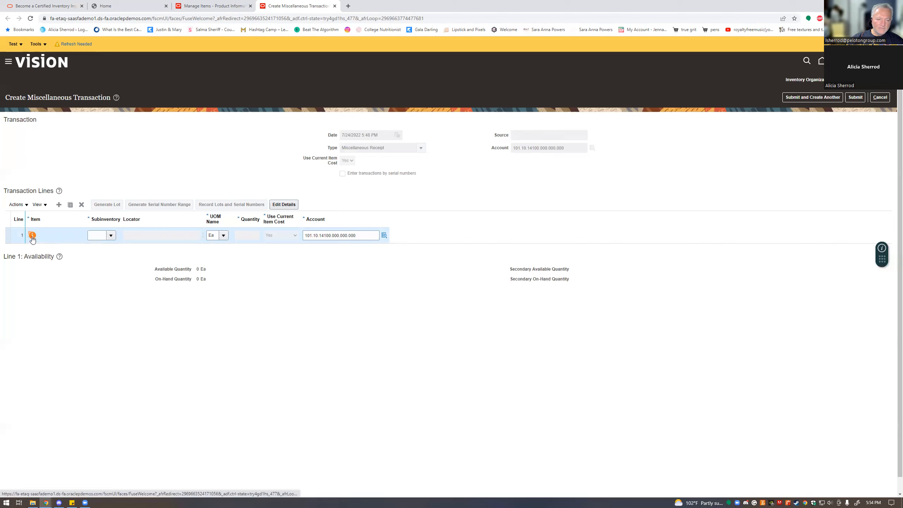
pyautogui.click(33, 236)
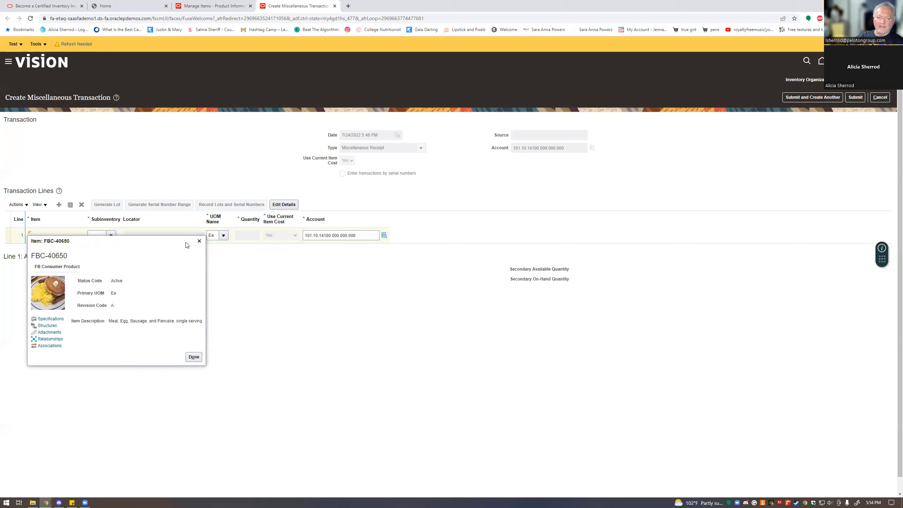
pyautogui.click(195, 358)
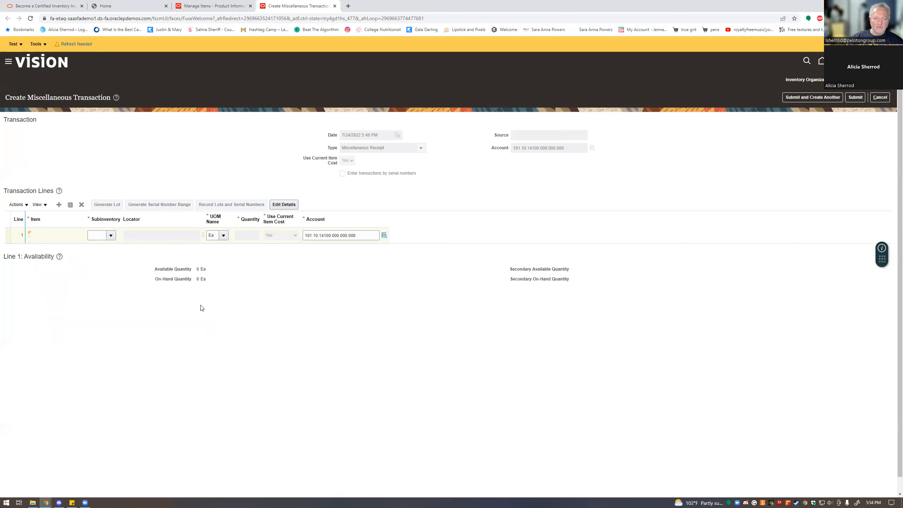
# Step: Set line 1's subinventory to Stores and its quantity to 2
pyautogui.click(108, 235)
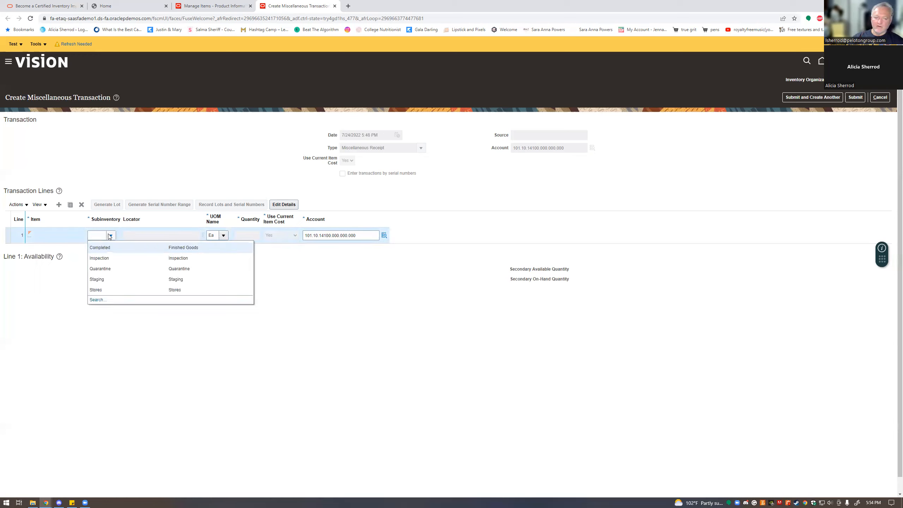
pyautogui.click(109, 290)
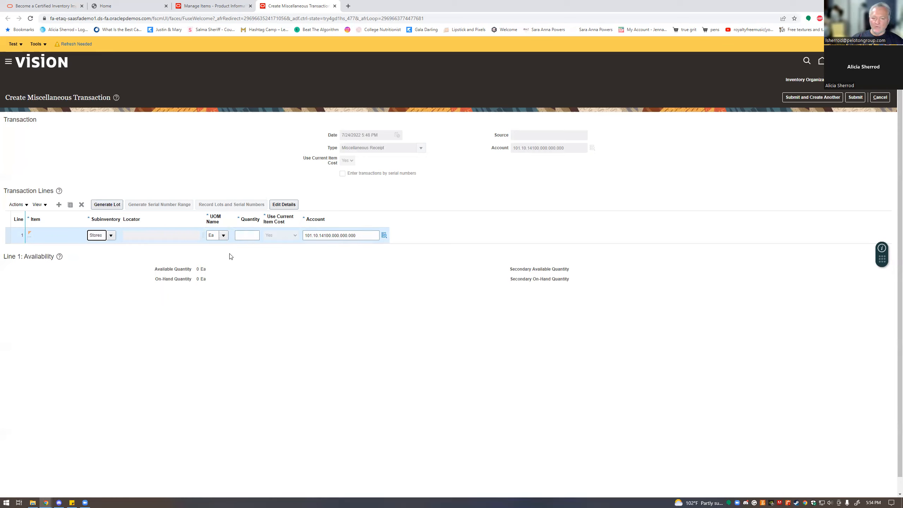
pyautogui.click(236, 236)
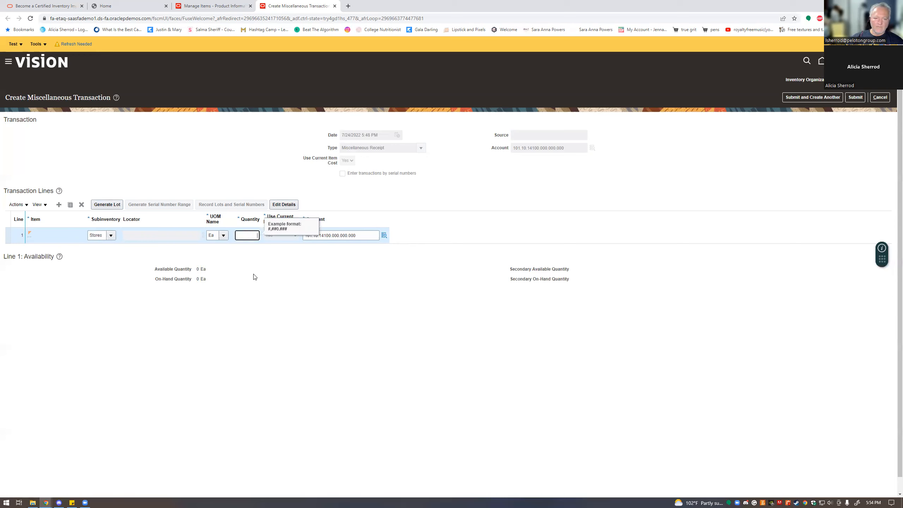
pyautogui.write('2')
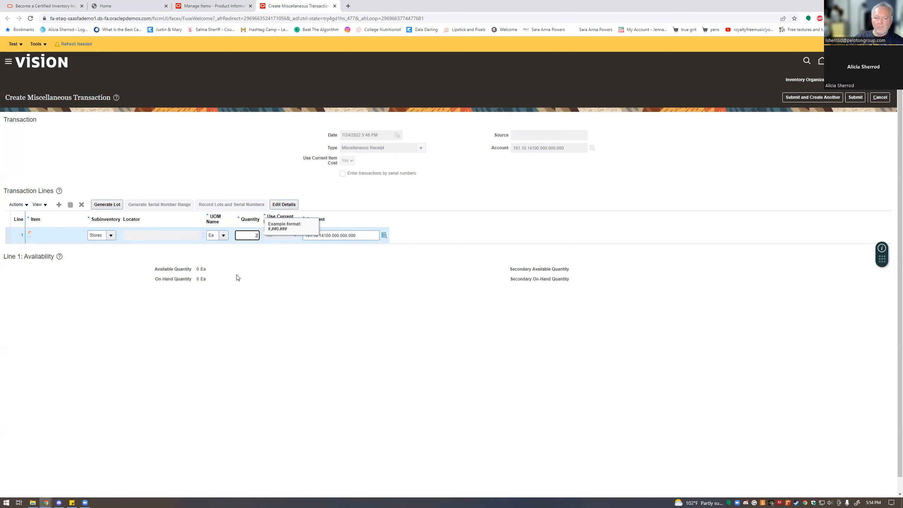
pyautogui.click(322, 266)
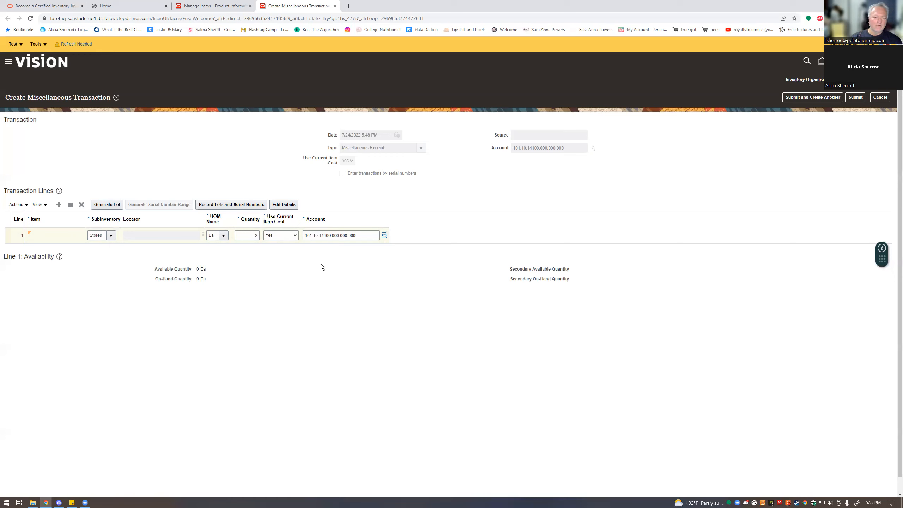
# Step: Show all available columns in the transaction lines table
pyautogui.click(45, 206)
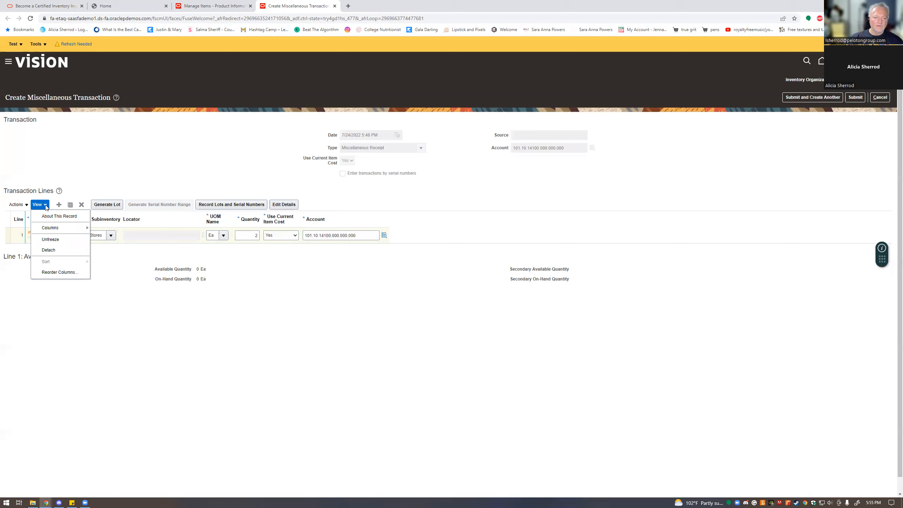
pyautogui.click(60, 234)
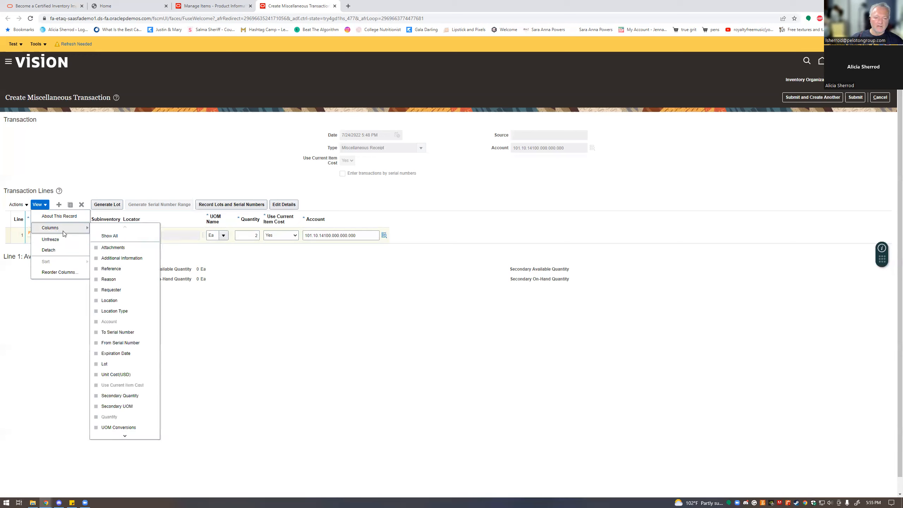
pyautogui.click(109, 235)
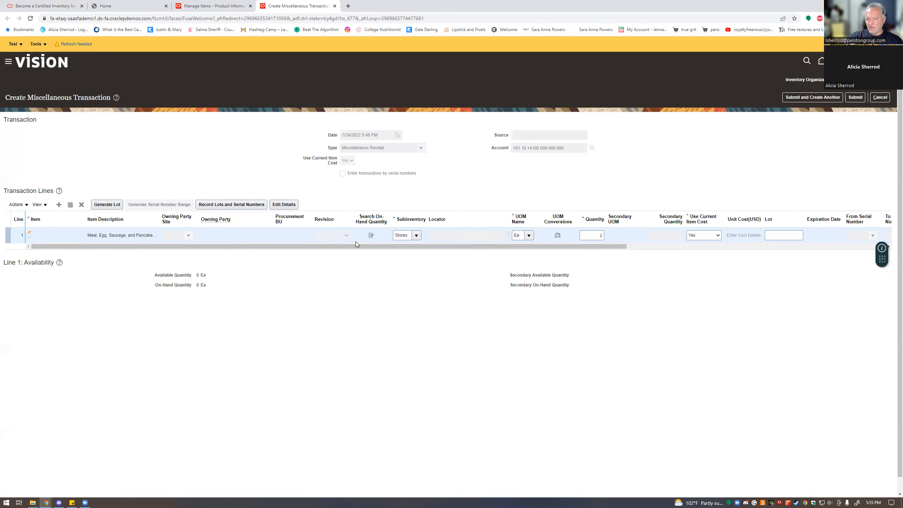
# Step: Look across the newly shown columns of line 1 and view the available units of measure without changing the selection
pyautogui.scroll(-1, 358, 239)
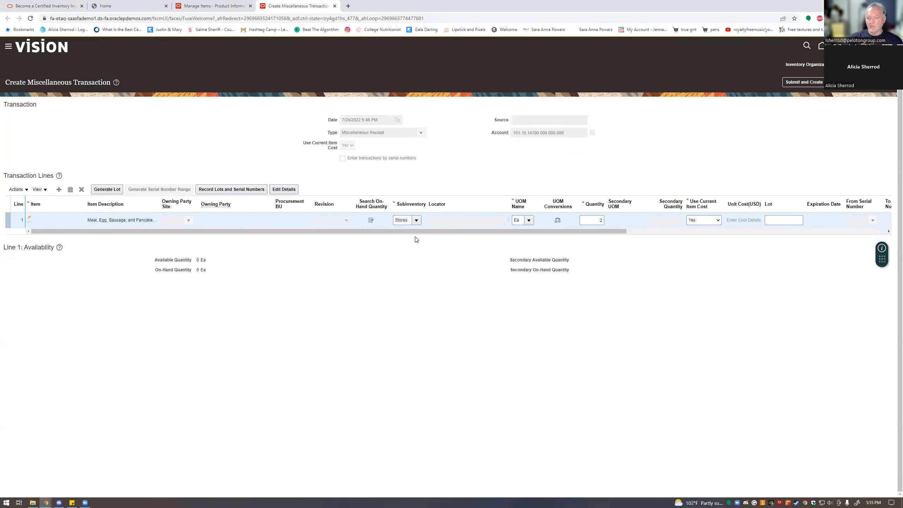
pyautogui.moveTo(428, 232); pyautogui.dragTo(698, 250)
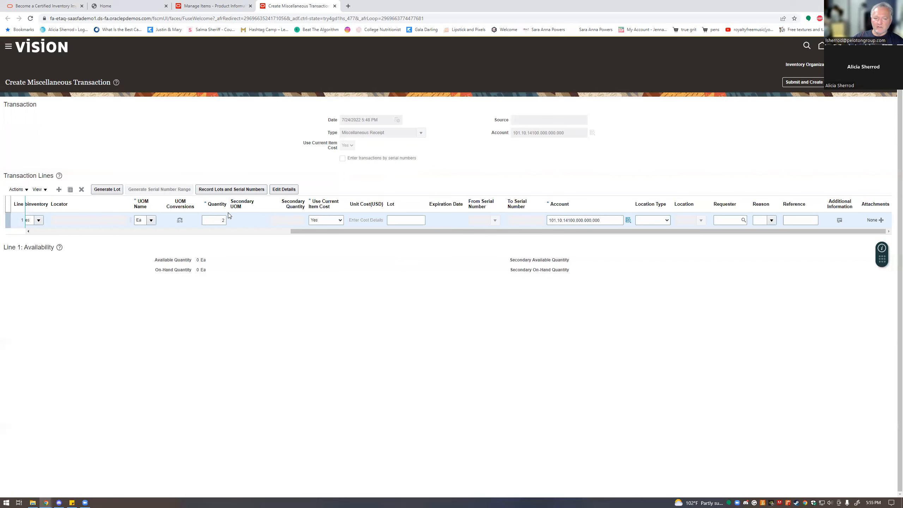
pyautogui.moveTo(460, 230); pyautogui.dragTo(180, 237)
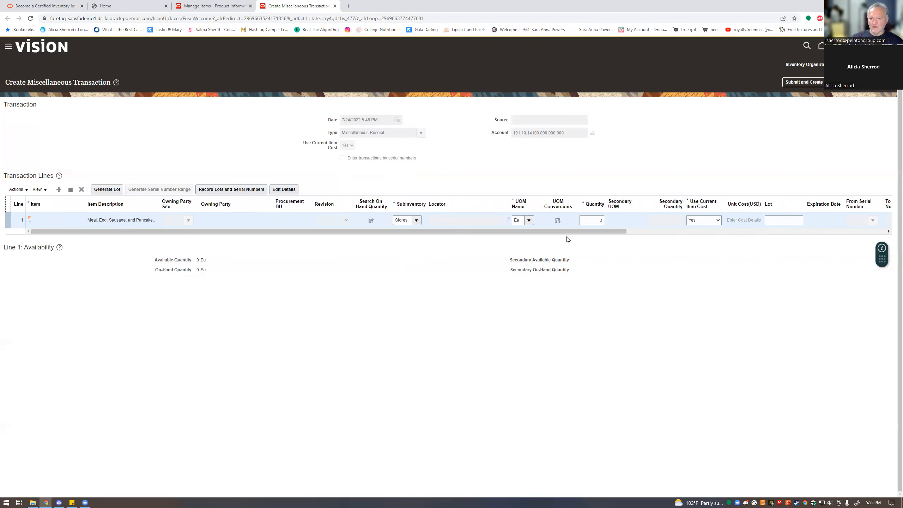
pyautogui.click(529, 217)
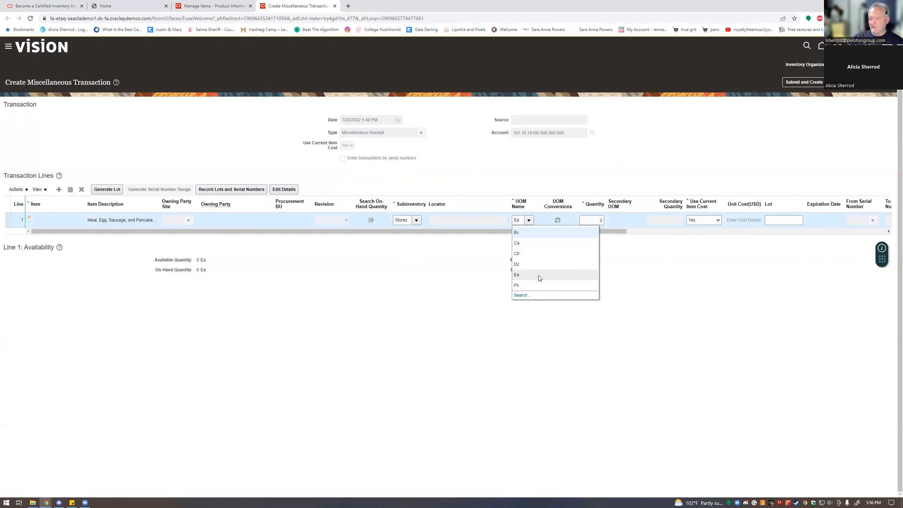
pyautogui.click(529, 221)
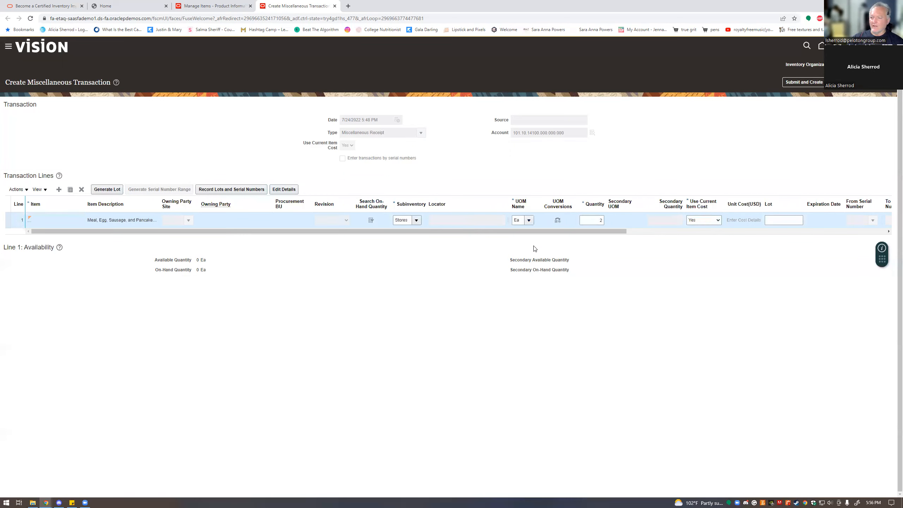
# Step: Set line 1's reason to Stock Adjustment and enter the person's first name as the reference
pyautogui.moveTo(534, 232); pyautogui.dragTo(792, 250)
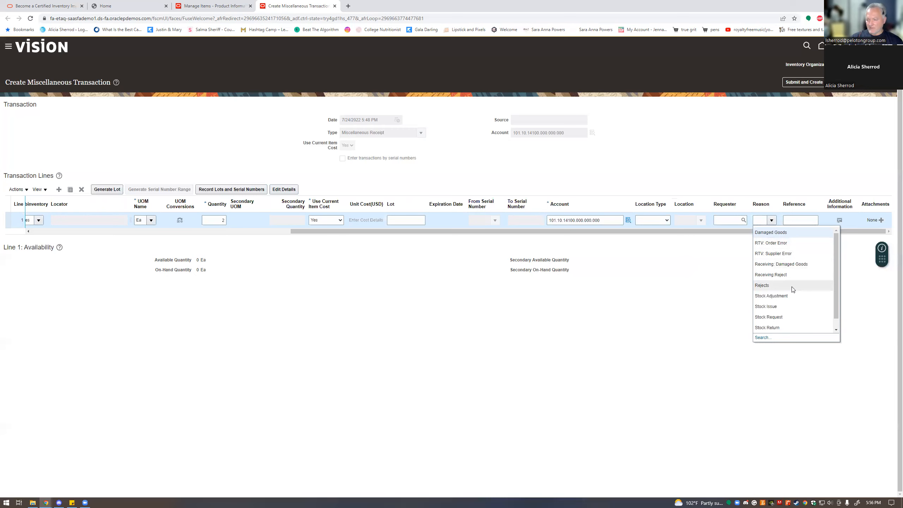
pyautogui.scroll(-1, 793, 289)
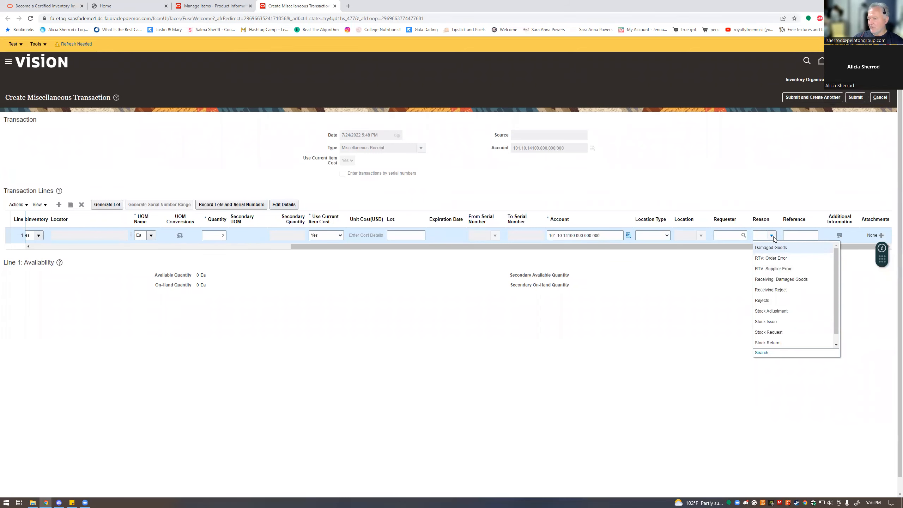
pyautogui.click(784, 313)
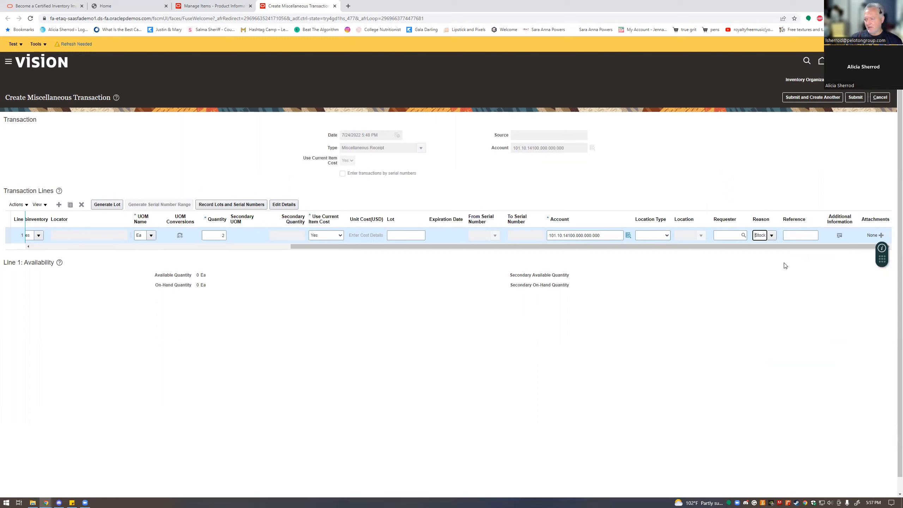
pyautogui.press('Tab')
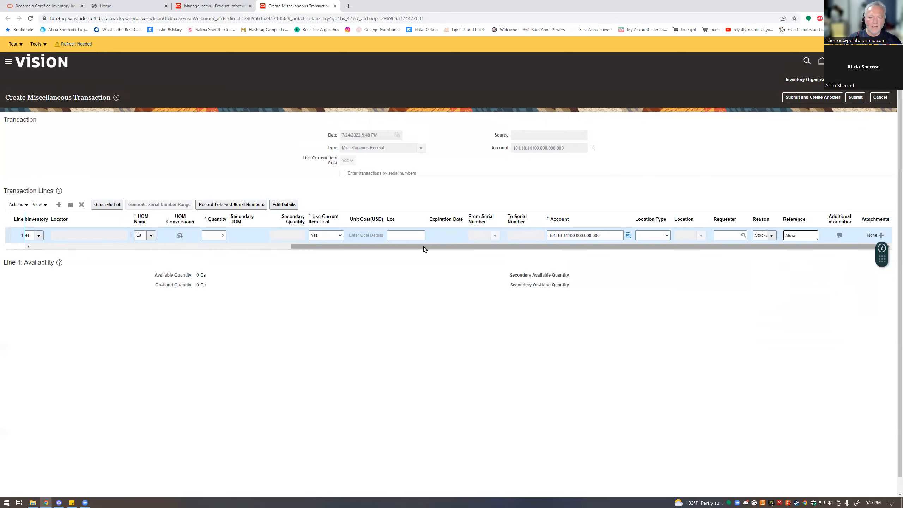
# Step: Check the lot control settings in FBC-40650's Inventory specifications on the item page, then return to the miscellaneous transaction
pyautogui.moveTo(428, 245); pyautogui.dragTo(157, 228)
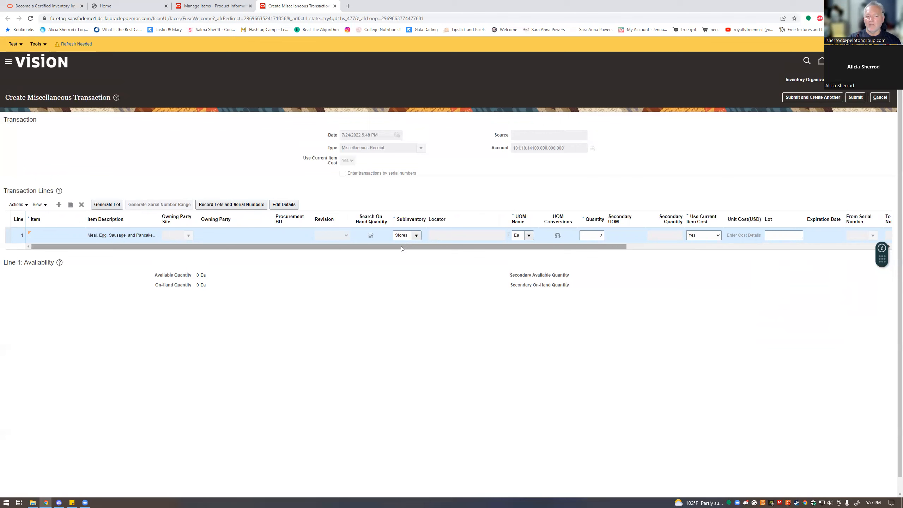
pyautogui.moveTo(401, 246); pyautogui.dragTo(676, 248)
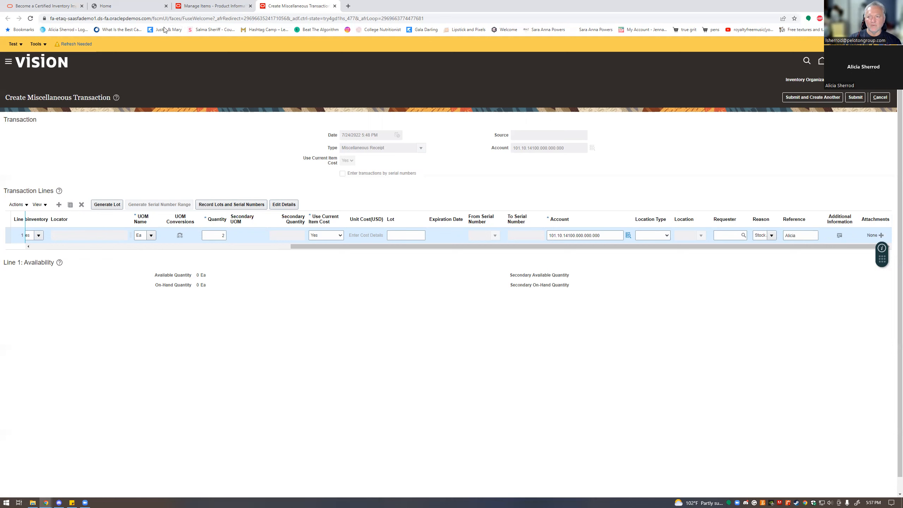
pyautogui.click(214, 5)
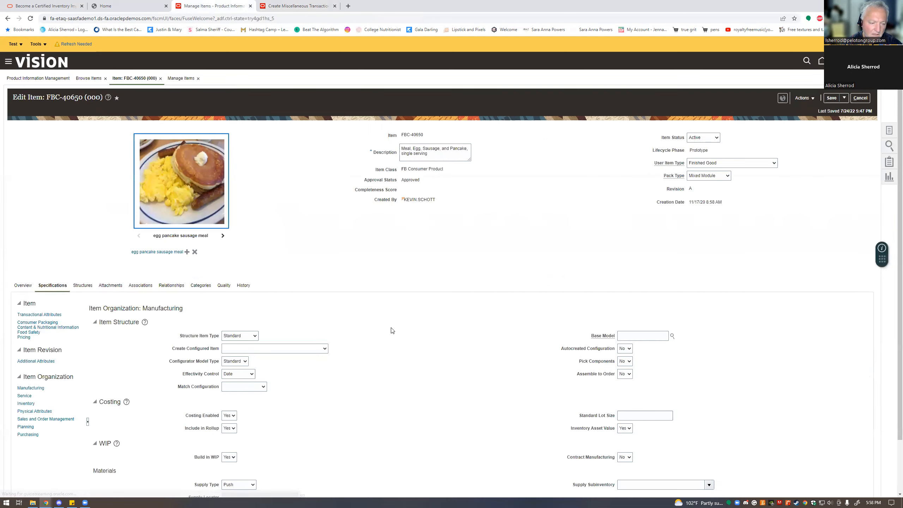
pyautogui.scroll(-2, 390, 330)
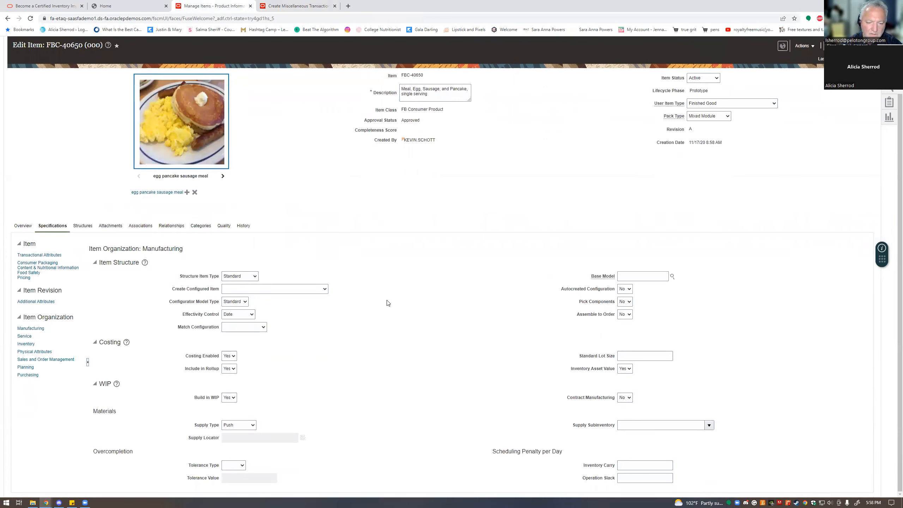
pyautogui.click(27, 344)
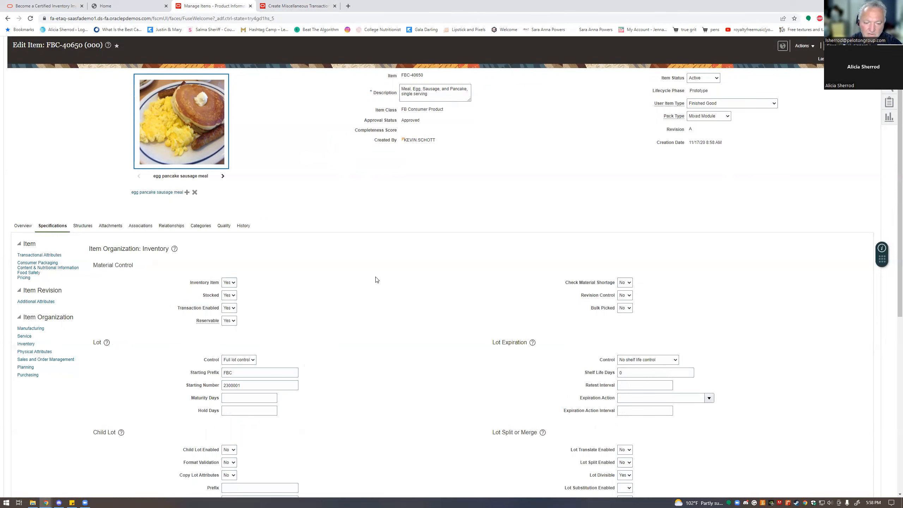
pyautogui.scroll(-2, 376, 280)
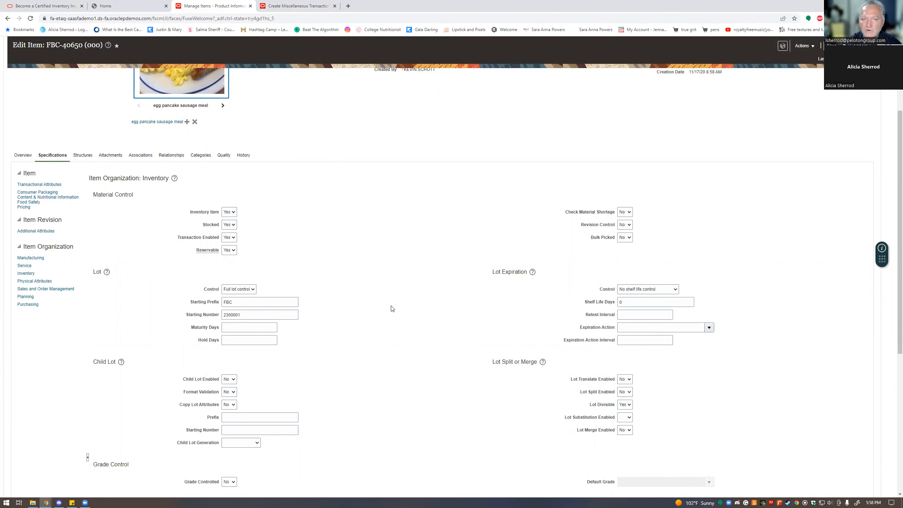
pyautogui.hotkey('ctrl', 'Tab')
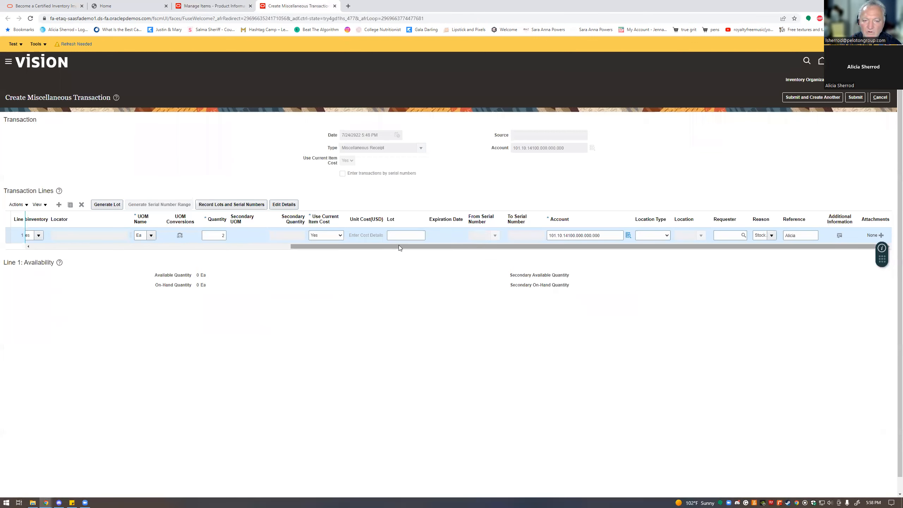
pyautogui.click(329, 263)
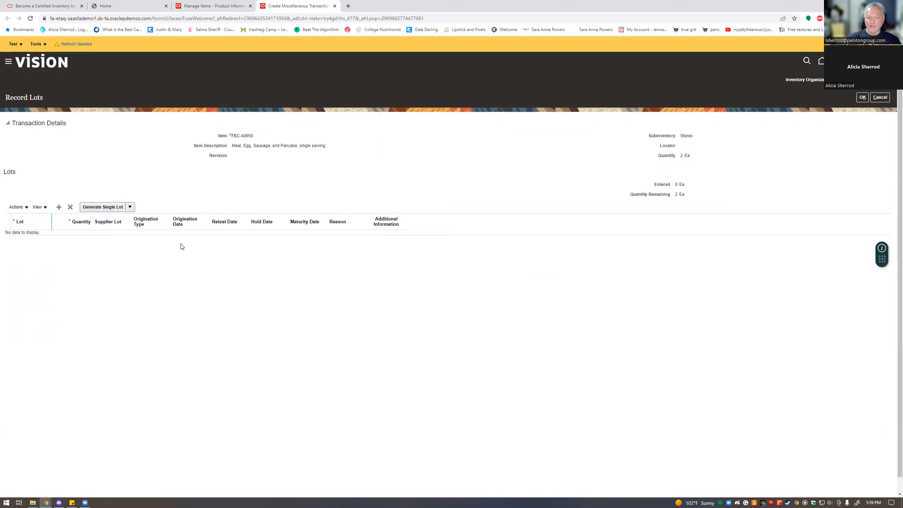
pyautogui.click(114, 207)
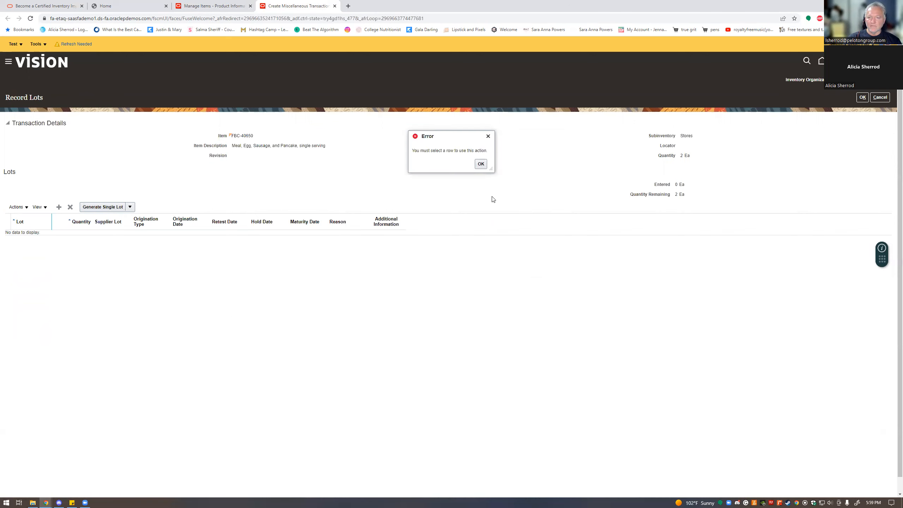
pyautogui.click(480, 165)
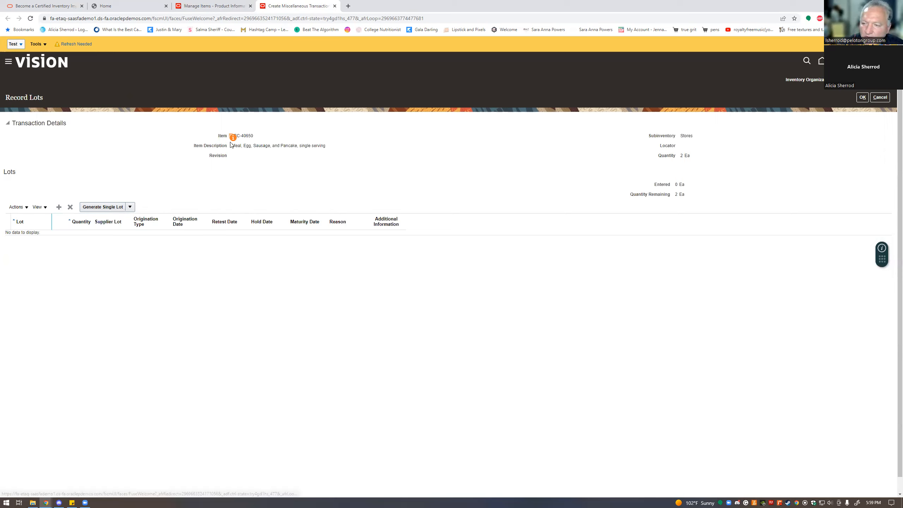
pyautogui.click(880, 97)
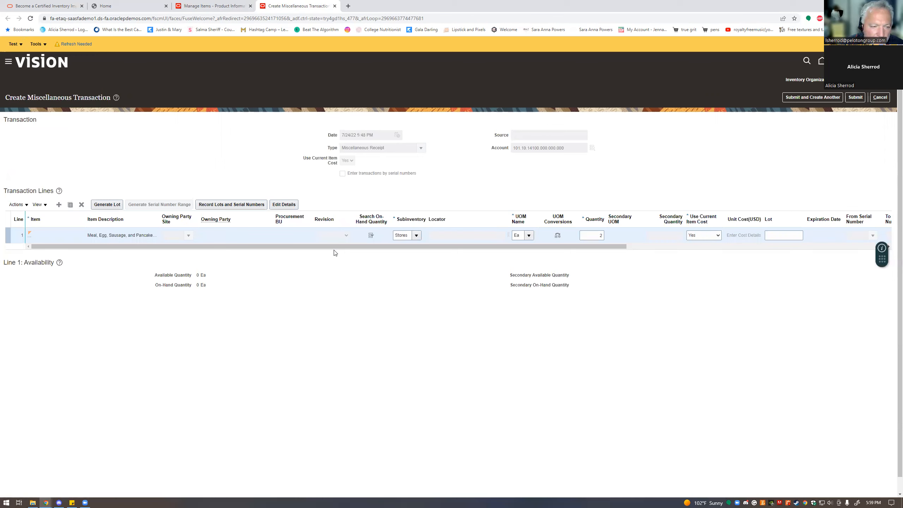
# Step: Generate a lot number for line 1, then view the line's full details
pyautogui.click(108, 205)
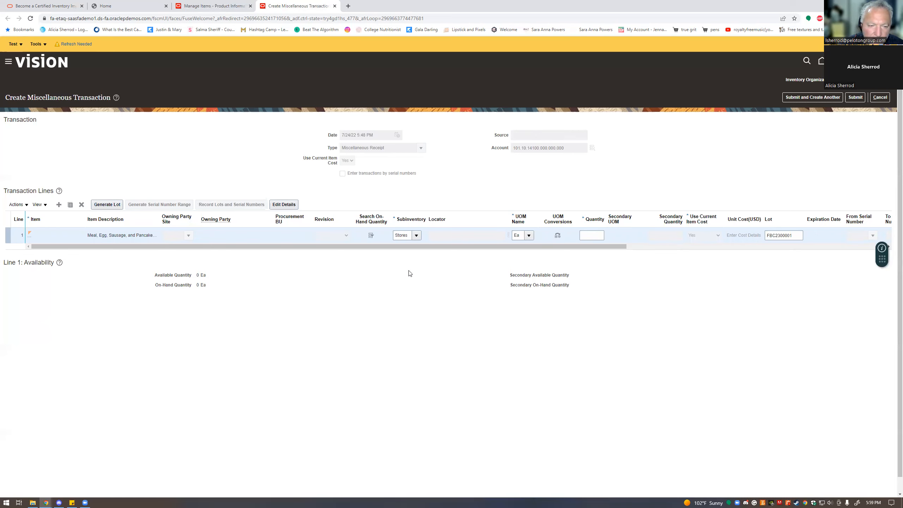
pyautogui.moveTo(481, 246); pyautogui.dragTo(747, 245)
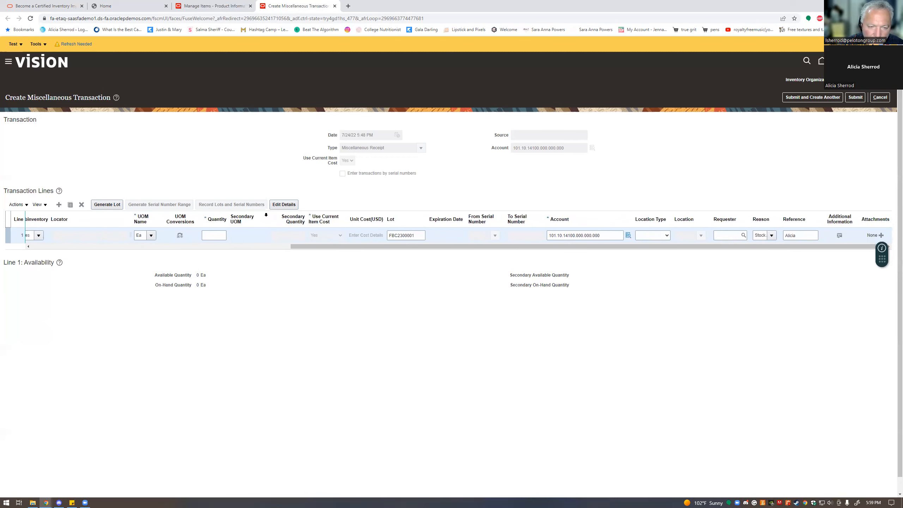
pyautogui.click(290, 204)
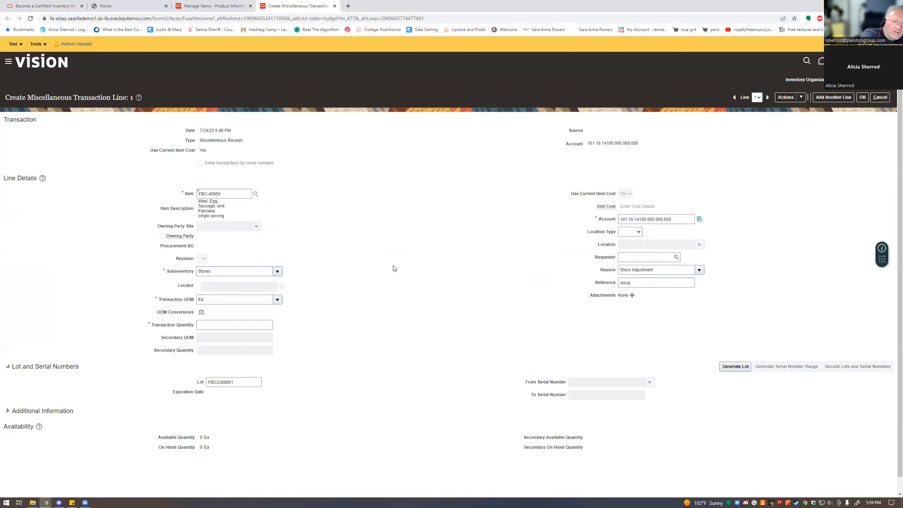
pyautogui.scroll(-1, 394, 273)
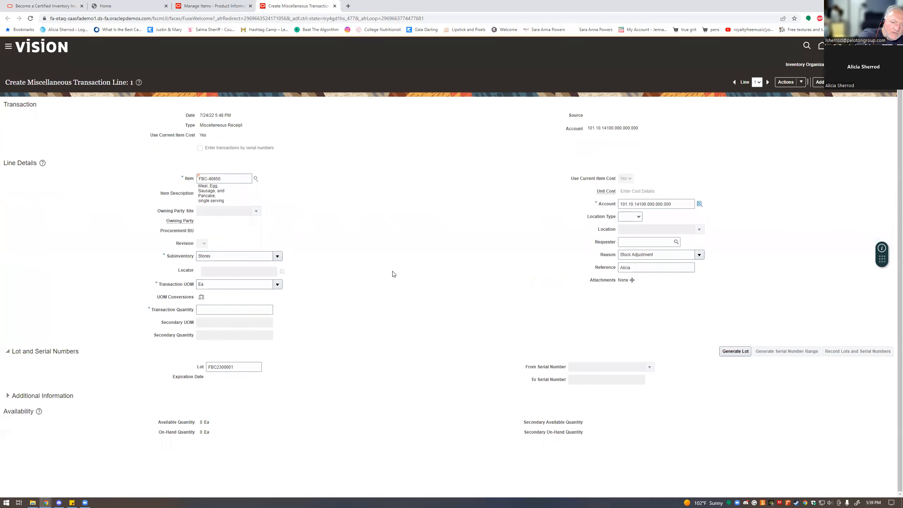
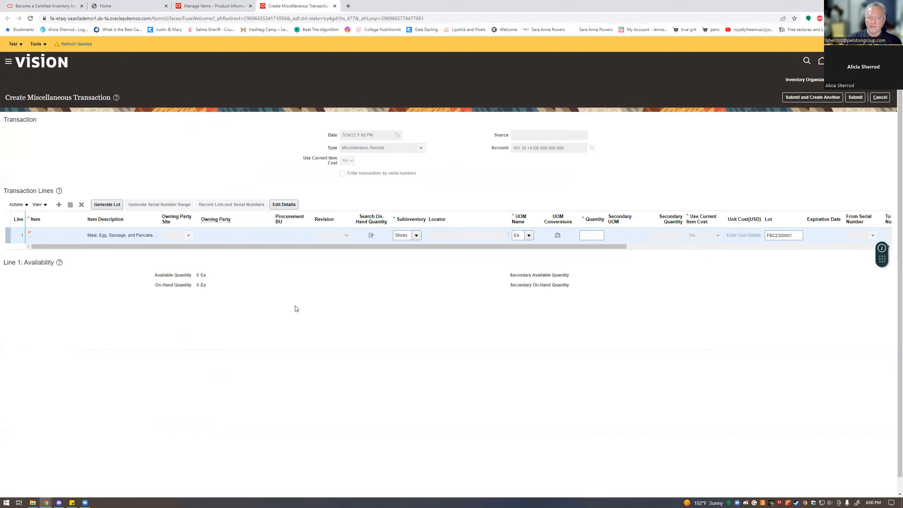
# Step: Set line 1's quantity to 2 again and open its lot record
pyautogui.click(586, 236)
pyautogui.click(629, 268)
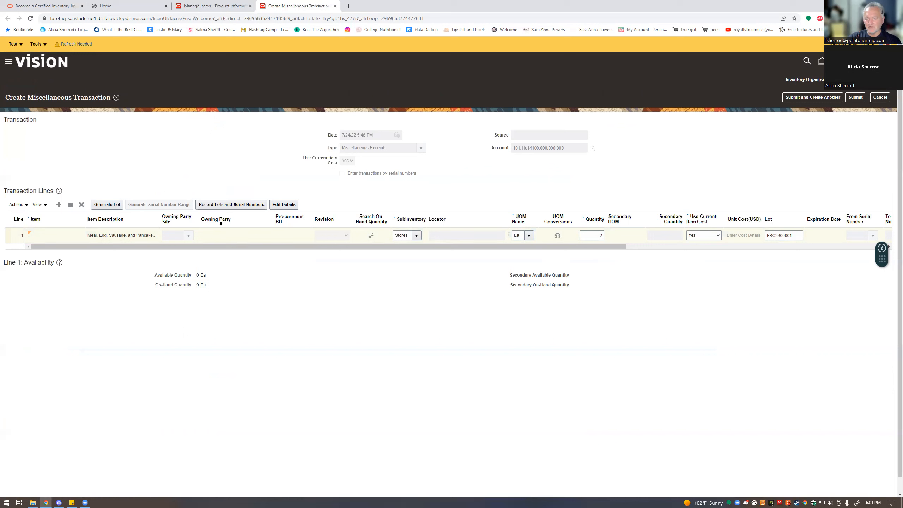
pyautogui.click(210, 207)
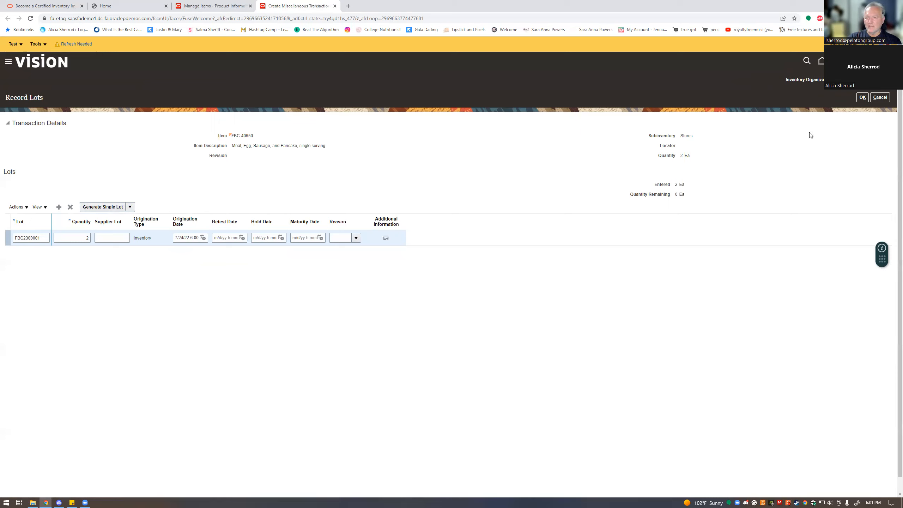
# Step: Accept line 1's recorded lot and submit the miscellaneous receipt, acknowledging the confirmation
pyautogui.click(862, 97)
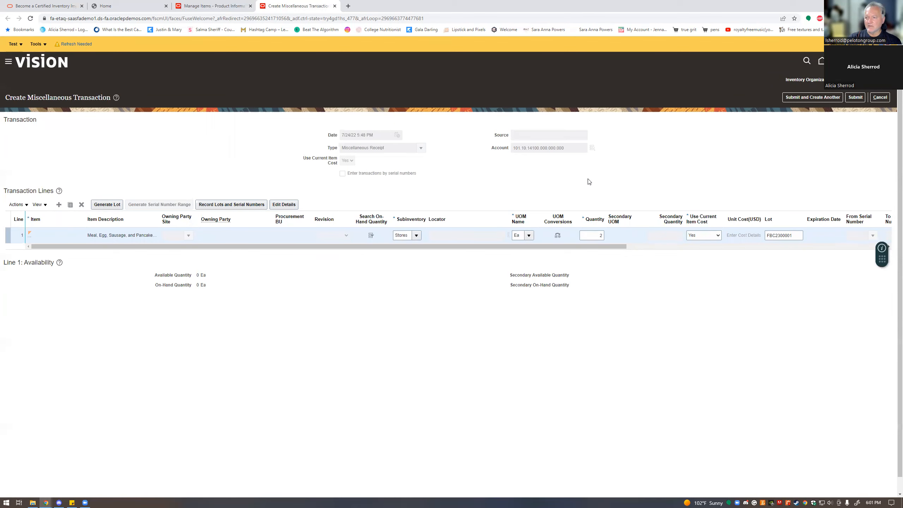
pyautogui.click(855, 97)
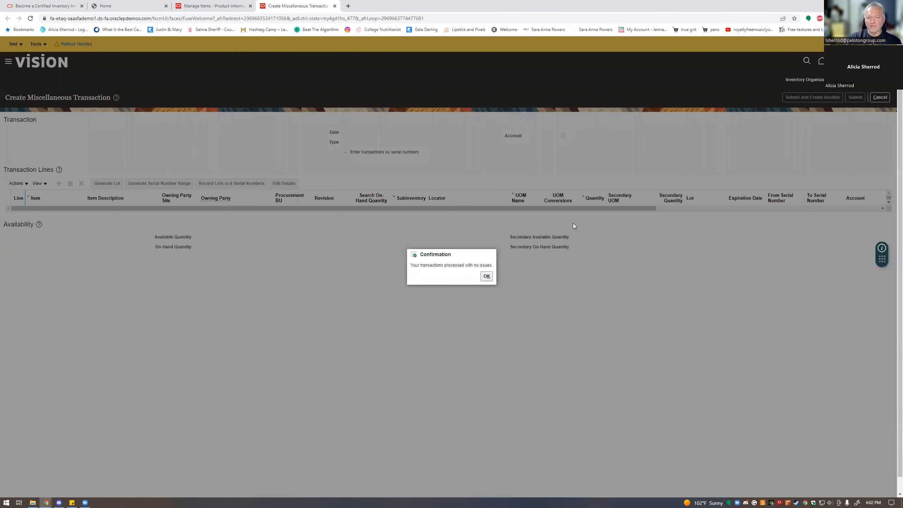
pyautogui.click(487, 279)
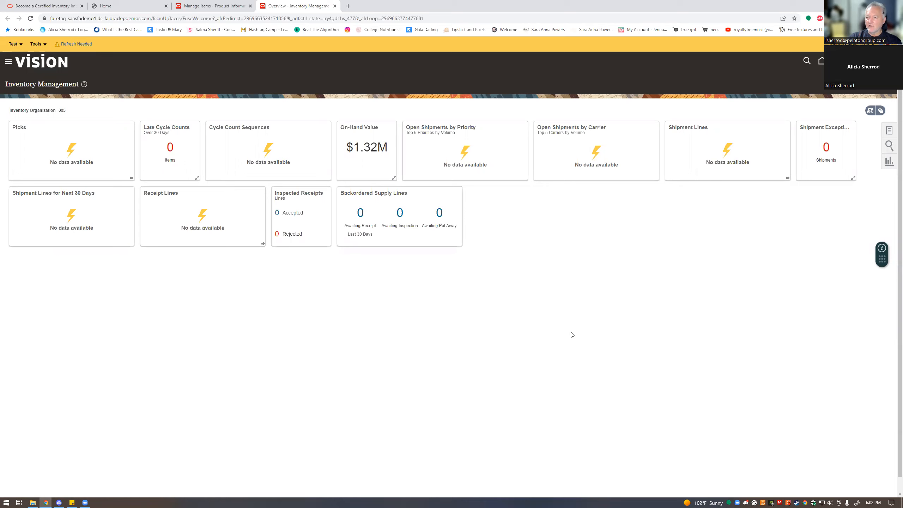
# Step: Search the item quantities in organization 005 for item FBC-40650
pyautogui.click(889, 131)
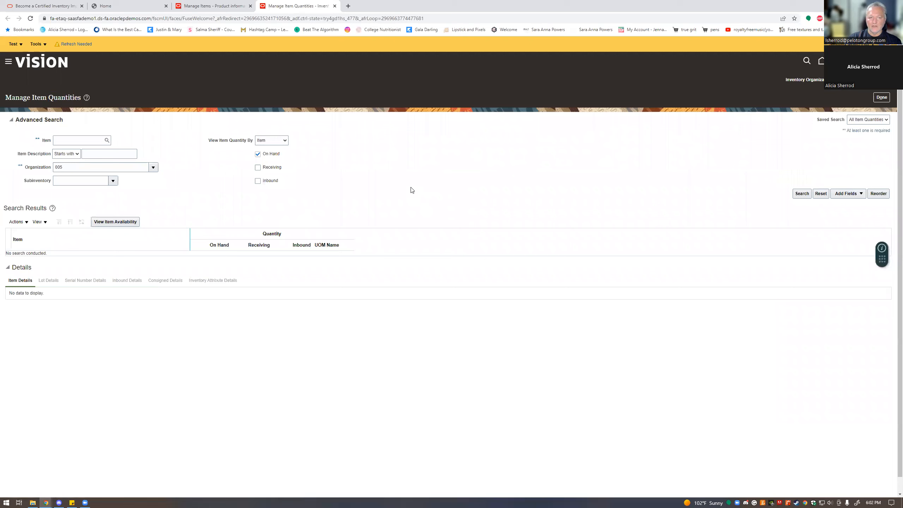
pyautogui.click(74, 140)
pyautogui.write('FBC-40650')
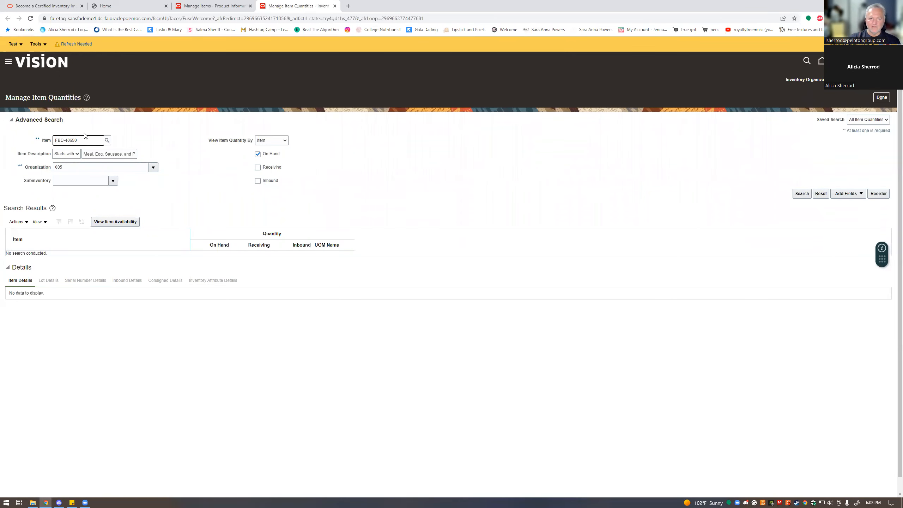
pyautogui.click(800, 193)
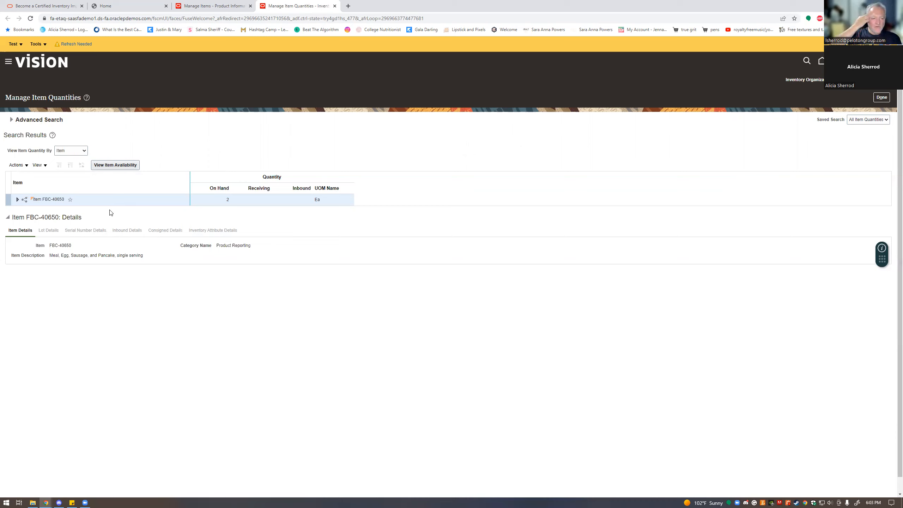
# Step: Expand FBC-40650's on-hand quantity through organization 005 and subinventory Stores down to the lot level
pyautogui.click(17, 200)
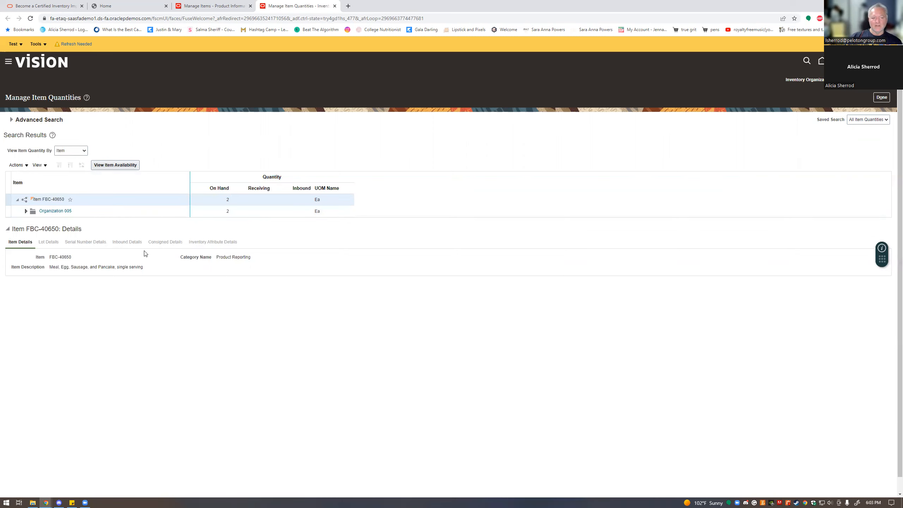
pyautogui.click(26, 211)
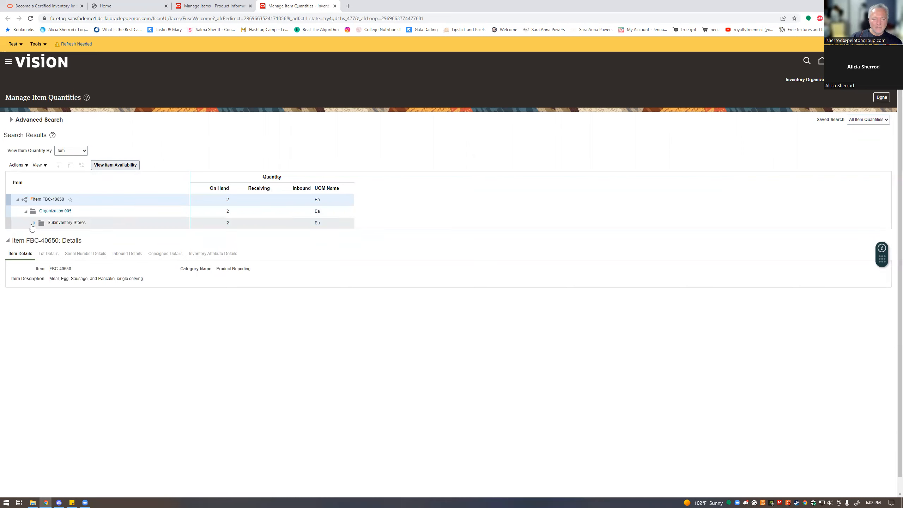
pyautogui.click(35, 223)
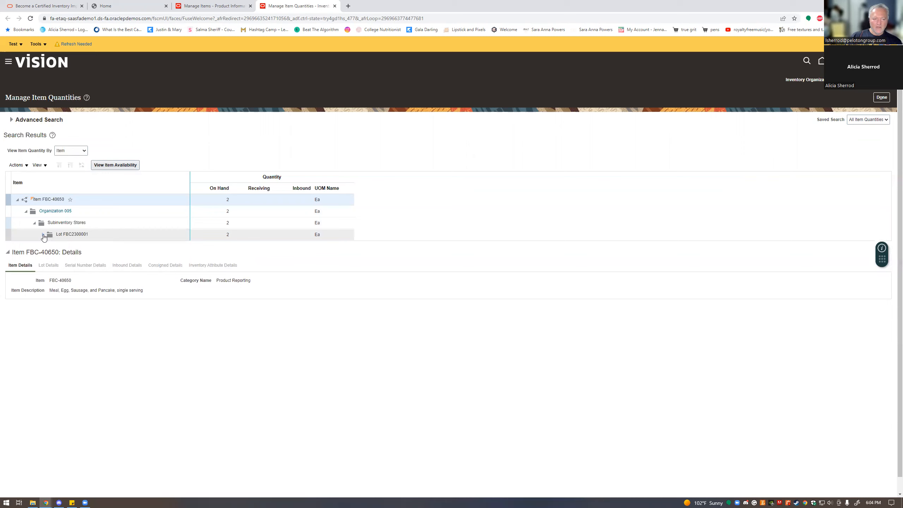
pyautogui.click(43, 234)
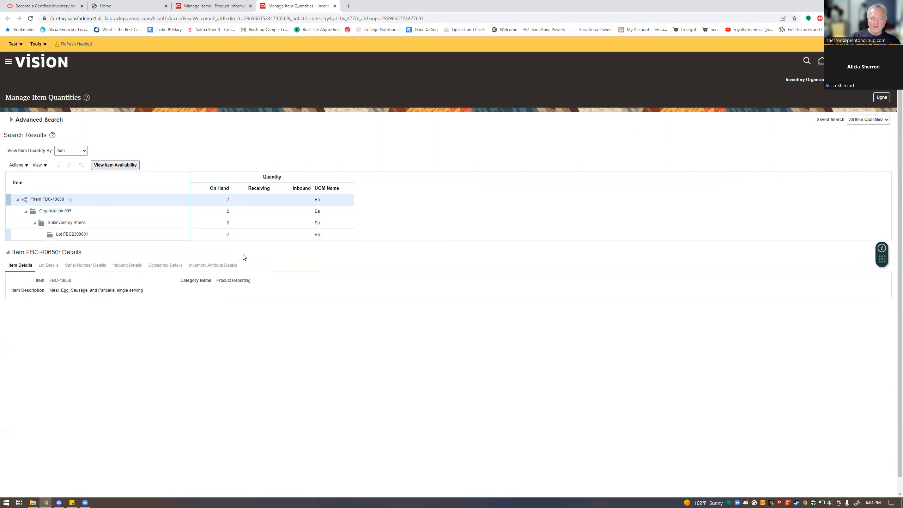
# Step: Check the item availability of FBC-40650, then leave the item quantities page
pyautogui.click(169, 211)
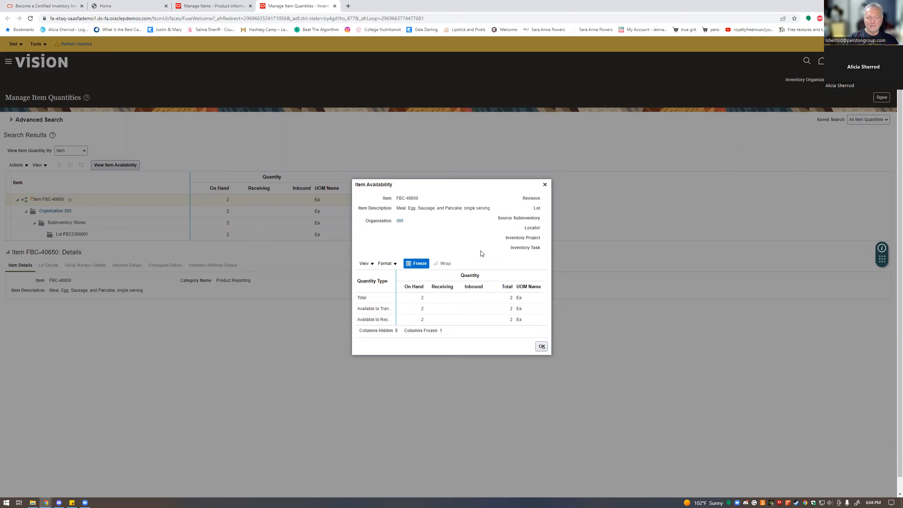
pyautogui.click(540, 347)
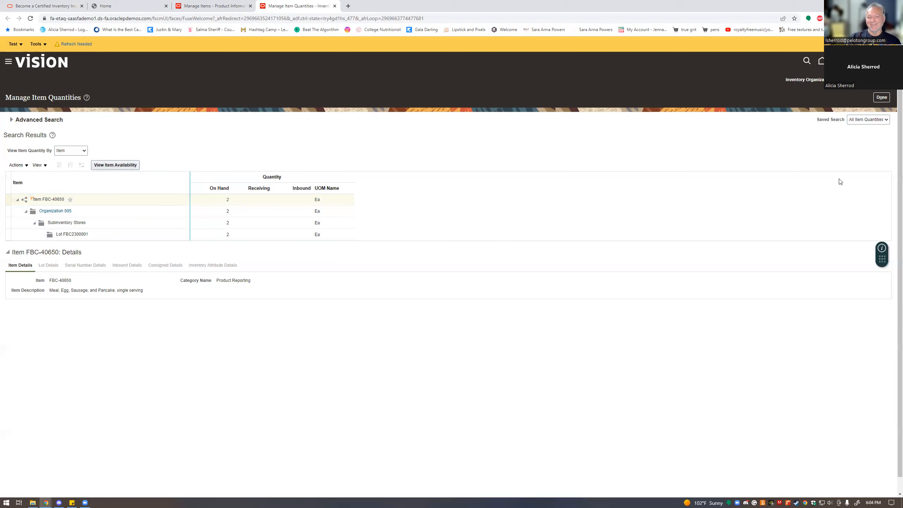
pyautogui.click(882, 97)
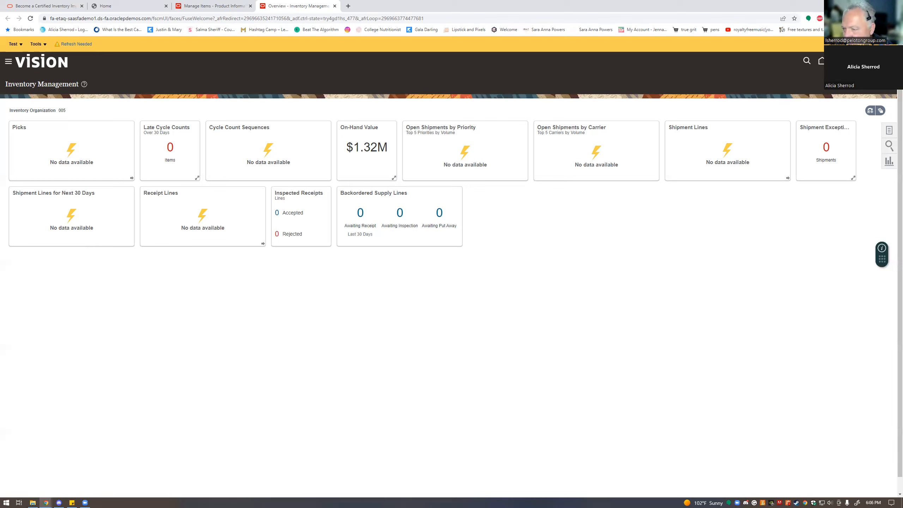
# Step: Search the completed inventory transactions in organization 005 for item FBC-40650
pyautogui.click(888, 130)
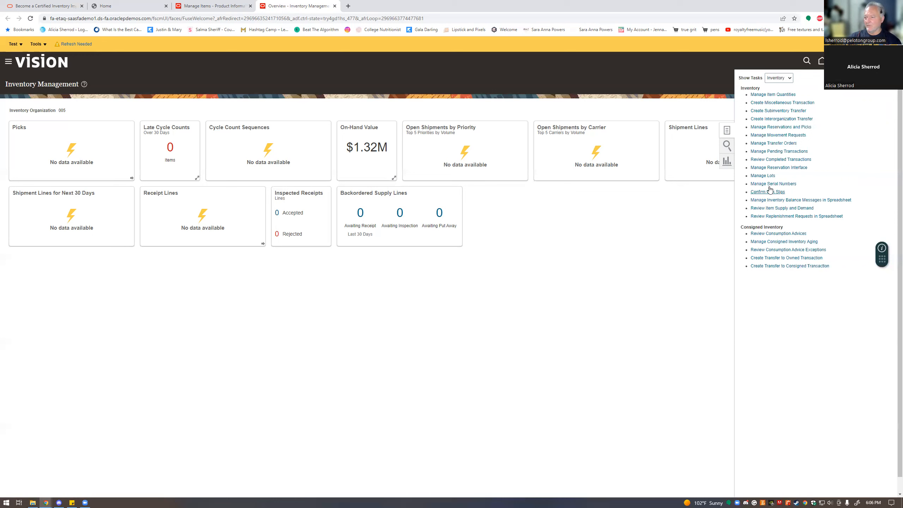
pyautogui.click(764, 135)
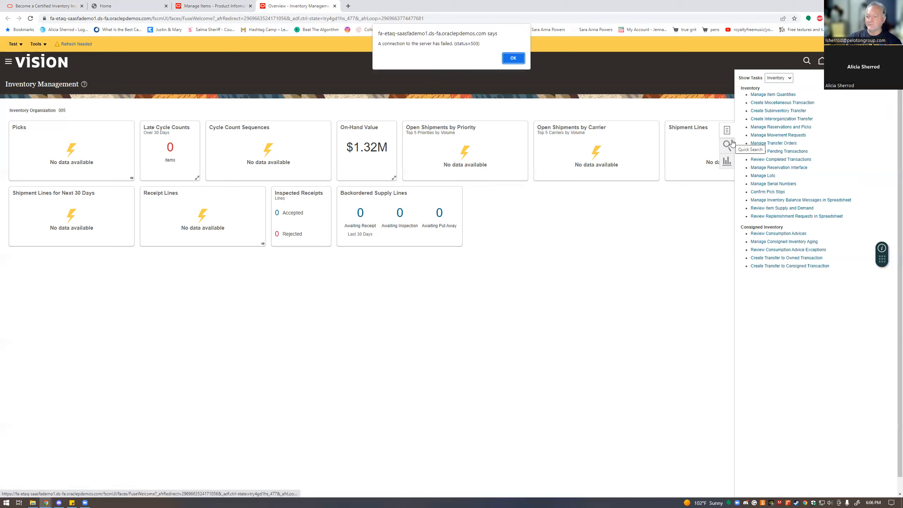
pyautogui.click(512, 58)
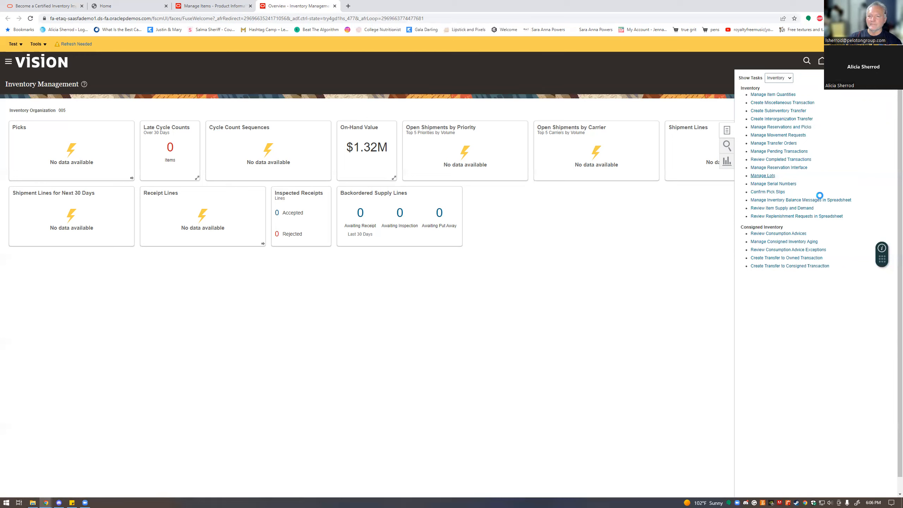
pyautogui.click(790, 159)
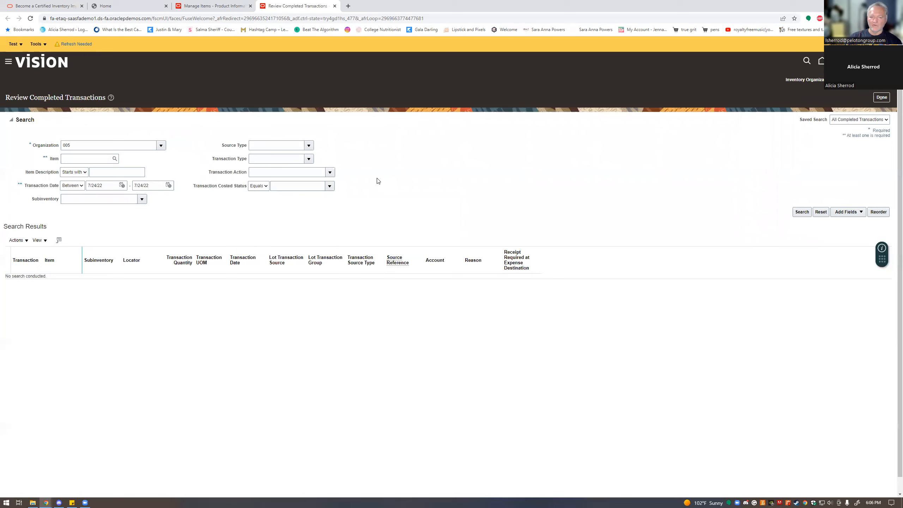
pyautogui.click(132, 146)
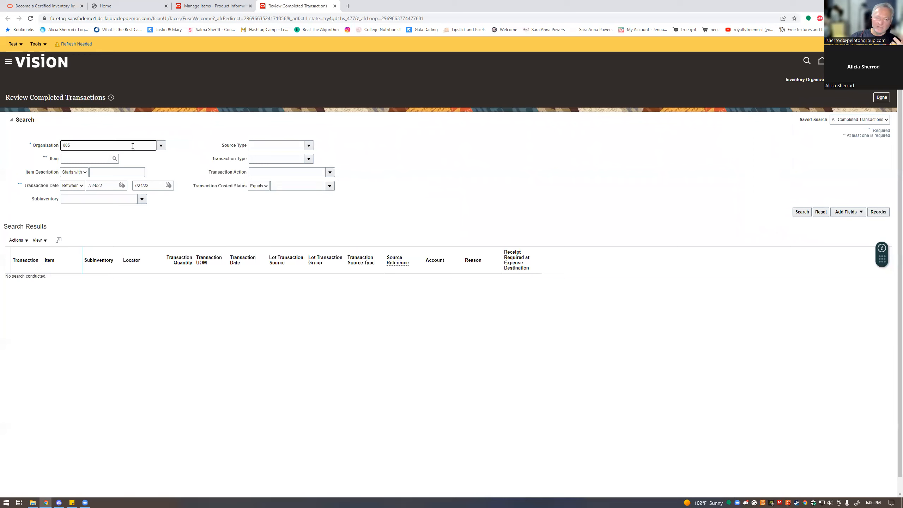
pyautogui.click(85, 159)
pyautogui.write('FBC-40650')
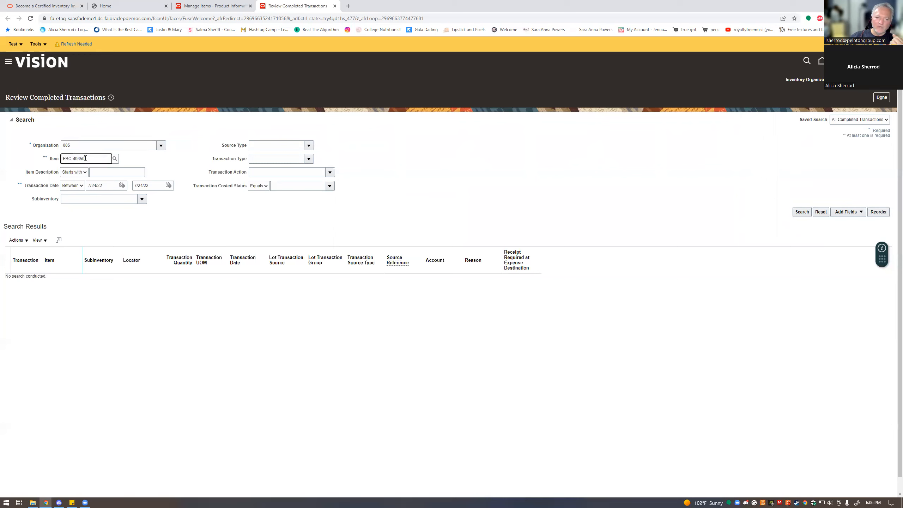
pyautogui.click(802, 211)
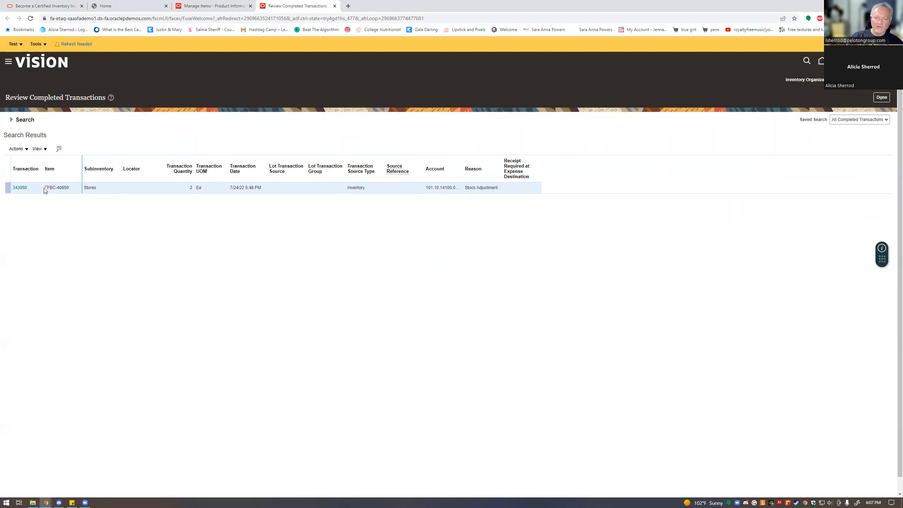
# Step: Open the FBC-40650 receipt's completed transaction details and examine its location, transaction, in-transit and consigned inventory sections
pyautogui.click(20, 188)
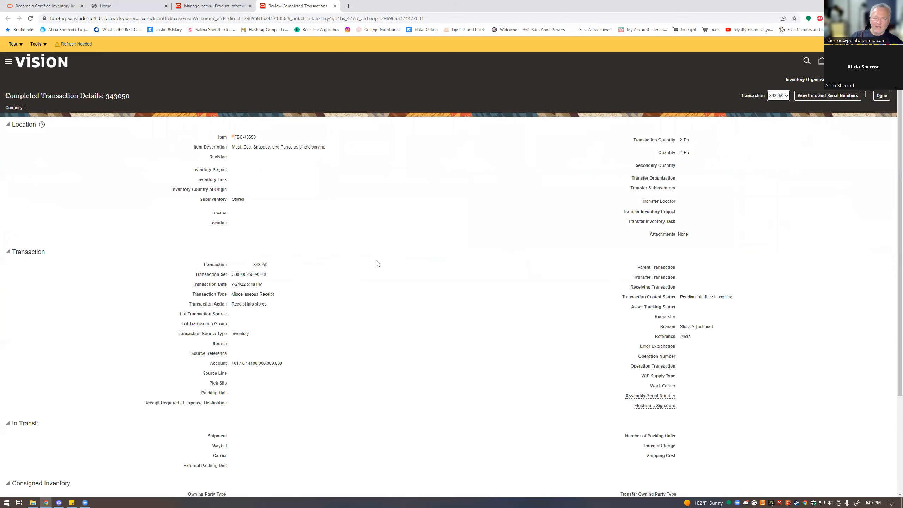
pyautogui.scroll(-1, 379, 263)
pyautogui.scroll(-1, 377, 263)
pyautogui.scroll(1, 377, 263)
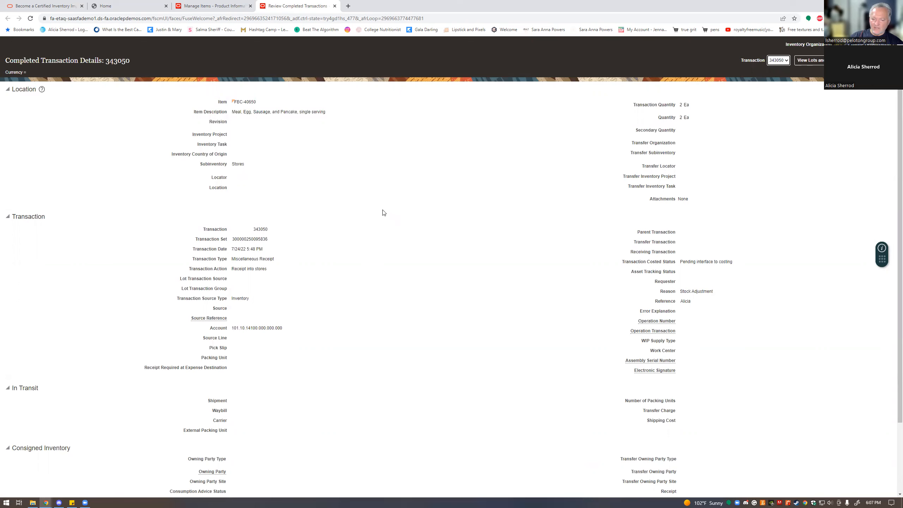
pyautogui.scroll(-3, 383, 212)
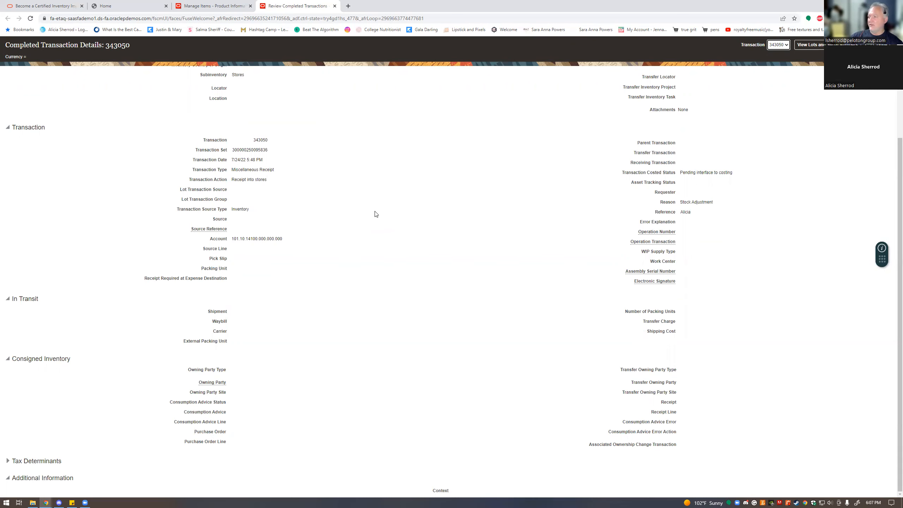
pyautogui.scroll(4, 373, 215)
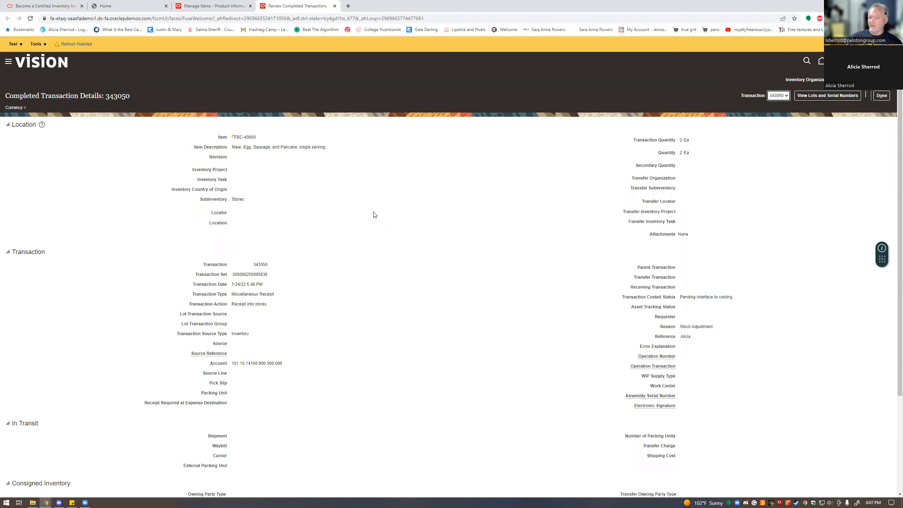
pyautogui.scroll(-2, 374, 214)
pyautogui.scroll(-2, 373, 215)
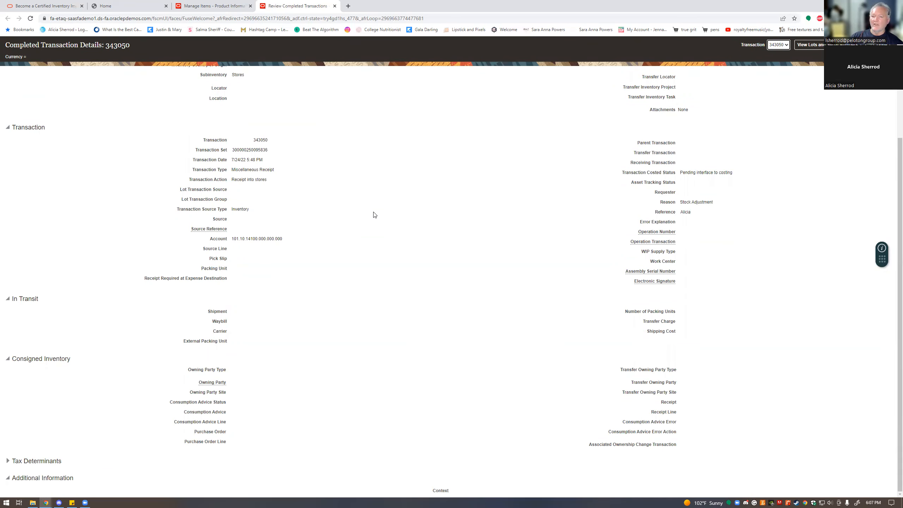